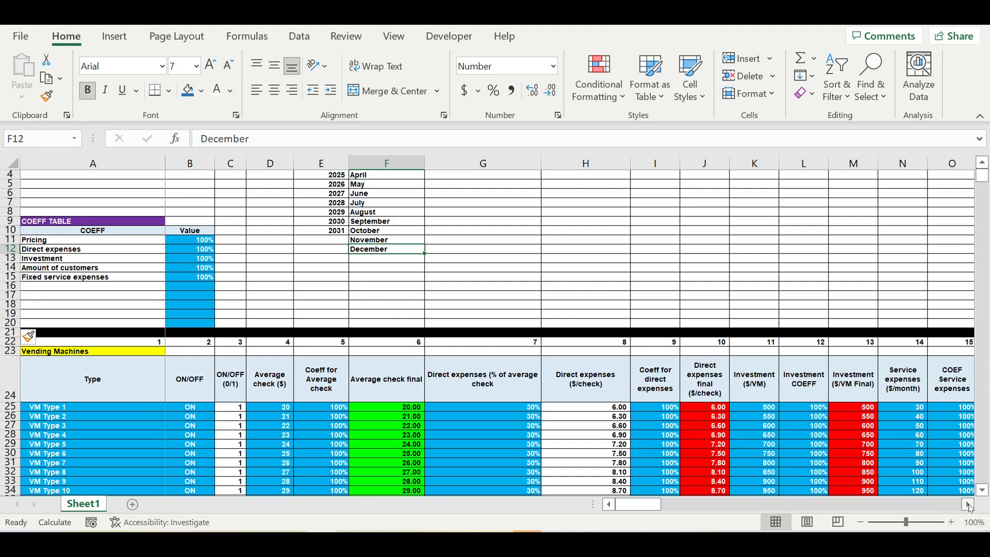
Add the column header "Asset tax ($/month)" in AA24, carrying over the header formatting from Z24
{"action": "left_click", "coordinate": [968, 505]}
{"action": "left_click_drag", "start_coordinate": [662, 514], "coordinate": [656, 514]}
{"action": "scroll", "coordinate": [110, 308], "scroll_direction": "down", "scroll_amount": 5}
{"action": "left_click_drag", "start_coordinate": [76, 268], "coordinate": [75, 444]}
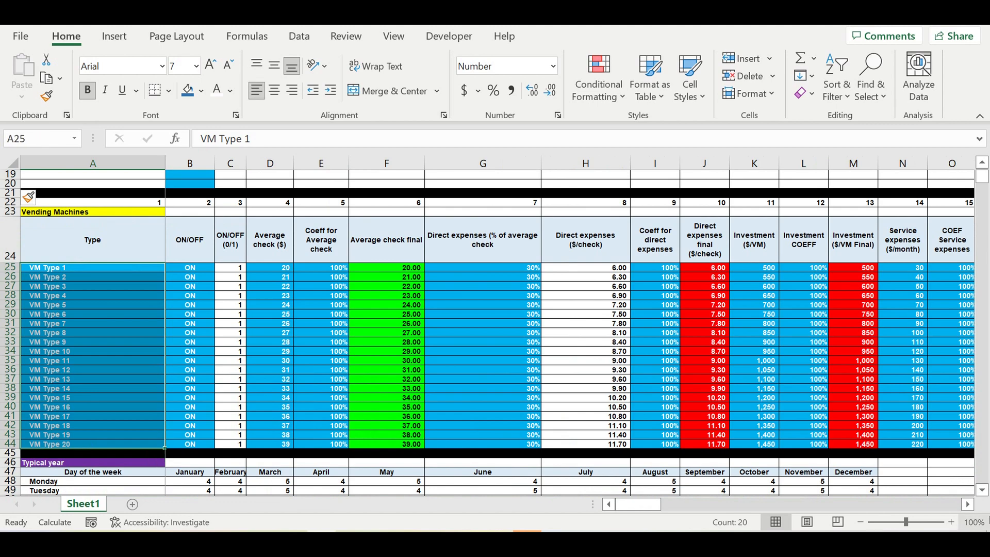
{"action": "left_click", "coordinate": [969, 504]}
{"action": "left_click_drag", "start_coordinate": [969, 504], "coordinate": [969, 505]}
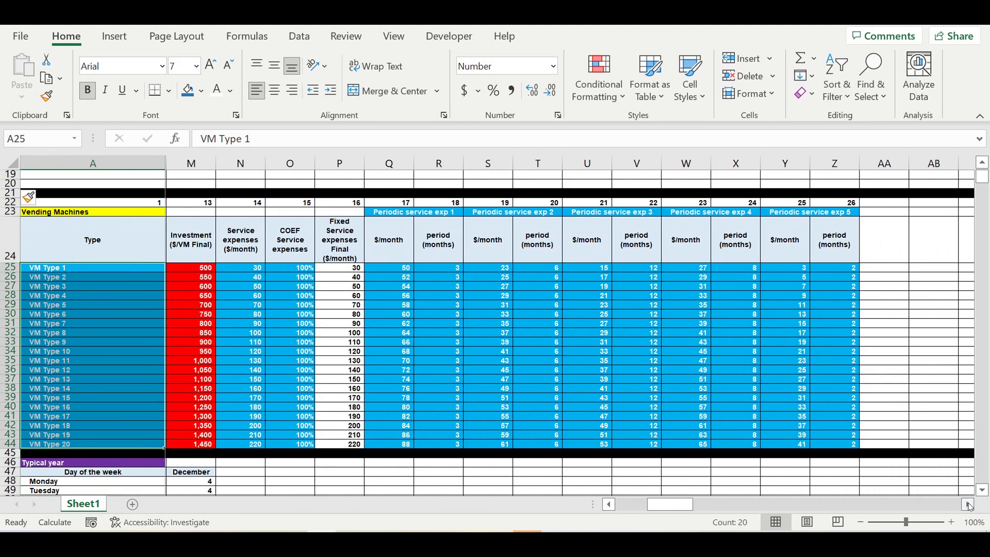
{"action": "left_click", "coordinate": [839, 246]}
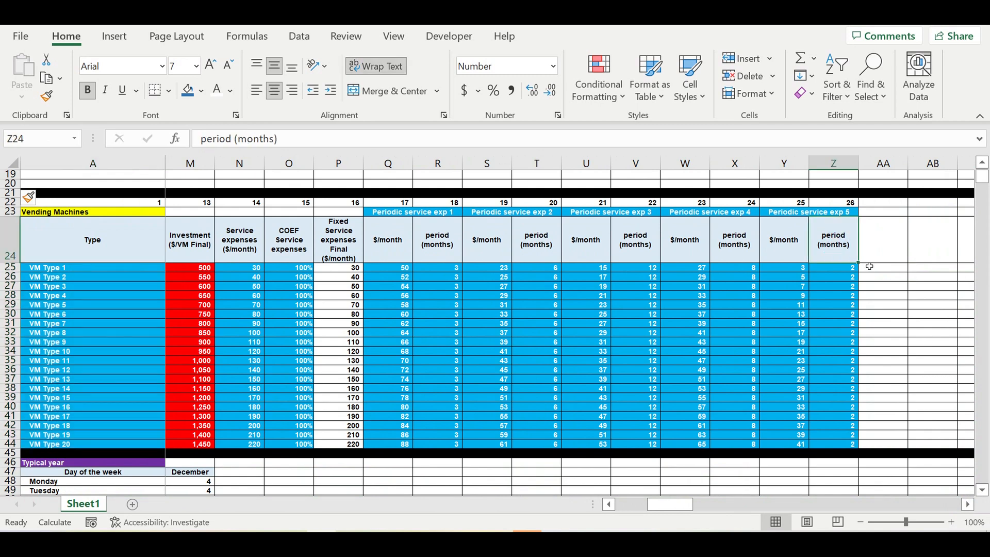
{"action": "left_click_drag", "start_coordinate": [859, 263], "coordinate": [885, 247]}
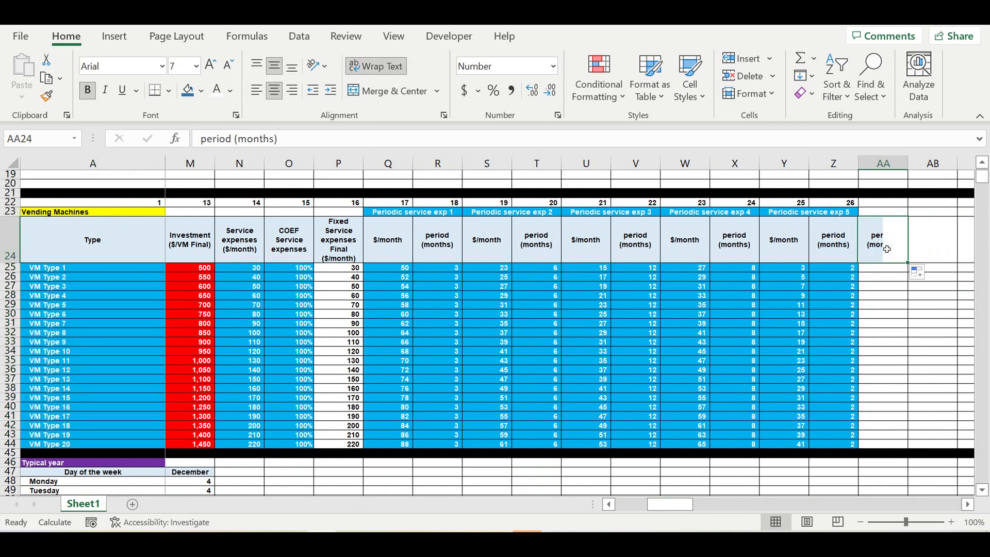
{"action": "type", "text": "Ass"}
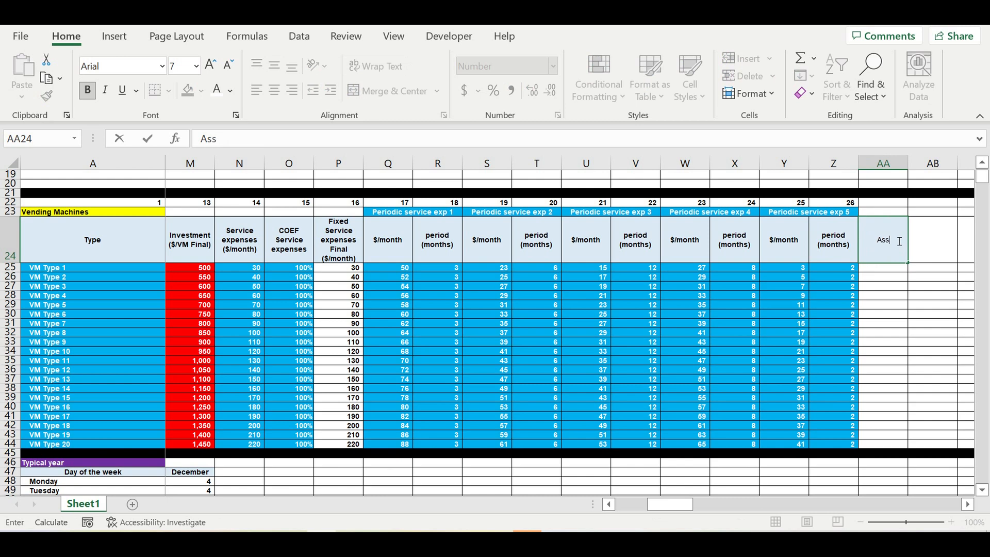
{"action": "type", "text": "et tax ($/mo"}
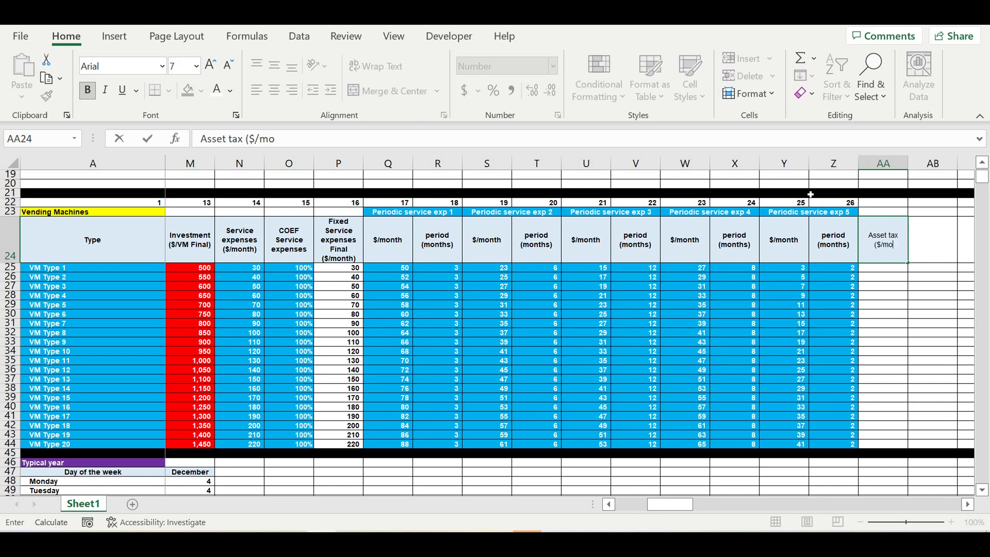
{"action": "type", "text": "nth)"}
{"action": "key", "text": "ctrl+Return"}
Copy the asset tax header into AB24 and change its text to "Asset tax coeff"
{"action": "left_click_drag", "start_coordinate": [908, 263], "coordinate": [960, 249]}
{"action": "left_click", "coordinate": [933, 240]}
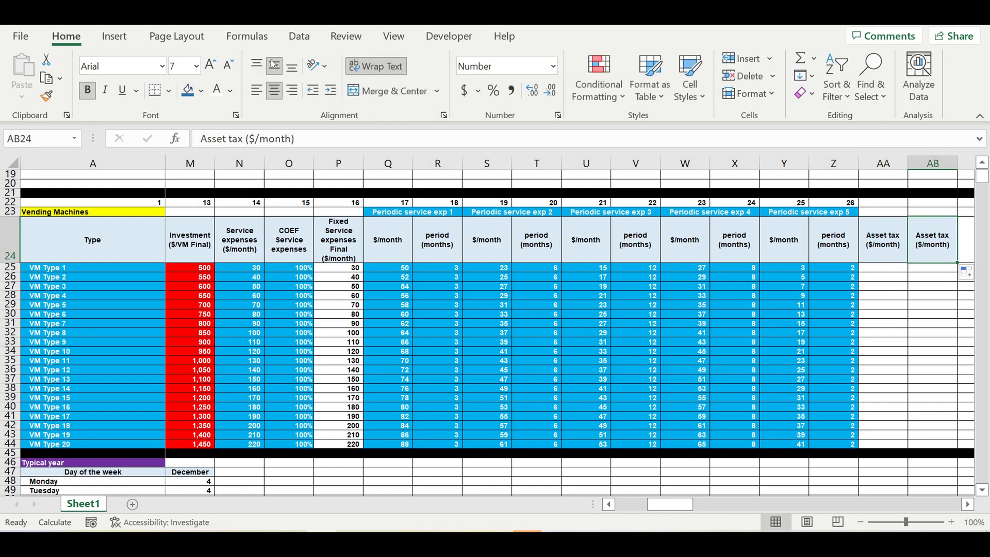
{"action": "double_click", "coordinate": [254, 139]}
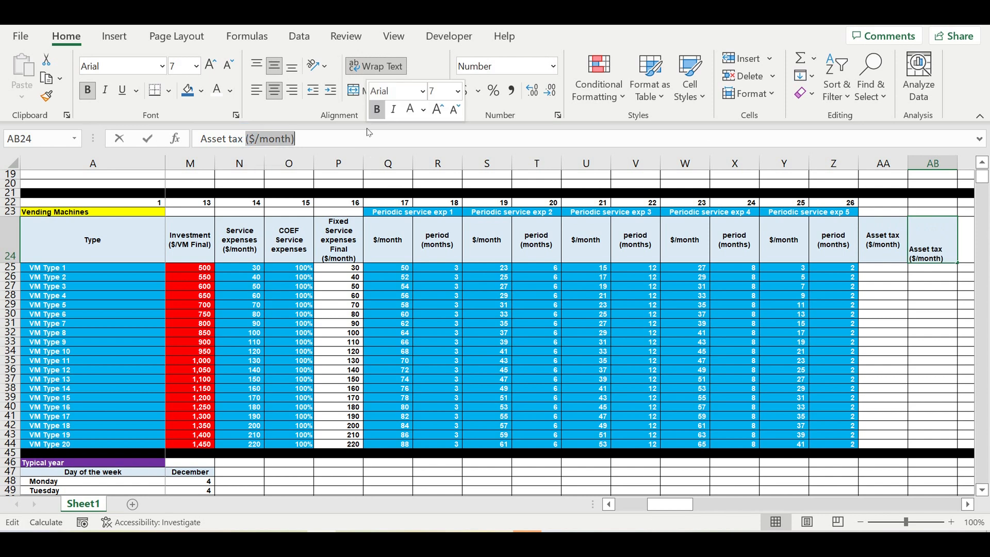
{"action": "type", "text": "coeff"}
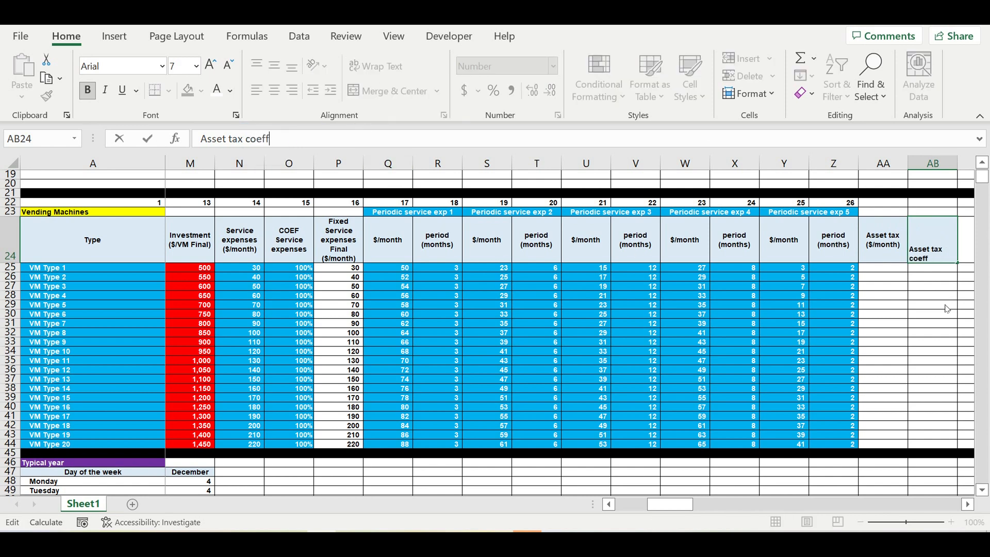
{"action": "left_click", "coordinate": [930, 249]}
Extend the header row into AC24 and change that header's text to "Asset tax Final $/month)"
{"action": "left_click", "coordinate": [968, 505]}
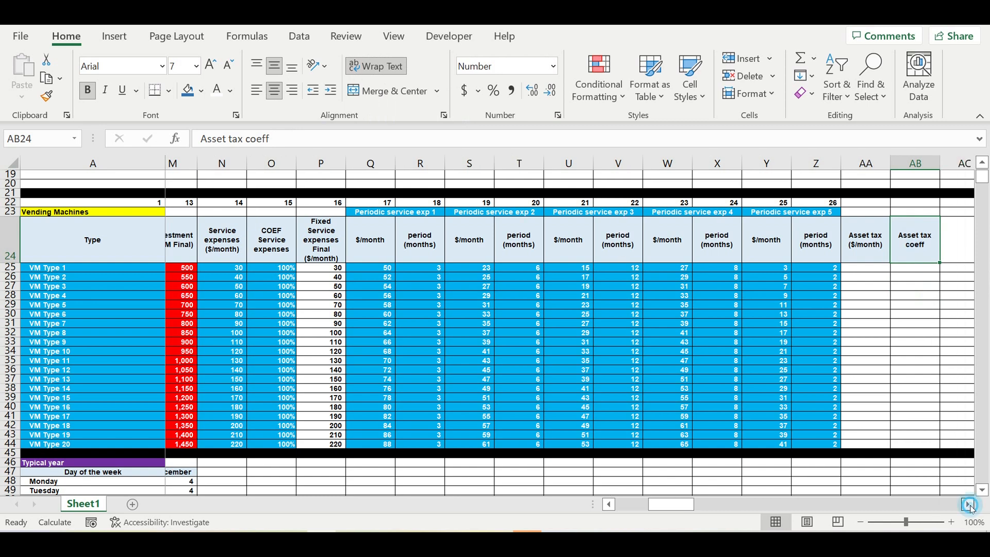
{"action": "left_click", "coordinate": [968, 505]}
{"action": "left_click_drag", "start_coordinate": [859, 263], "coordinate": [901, 250]}
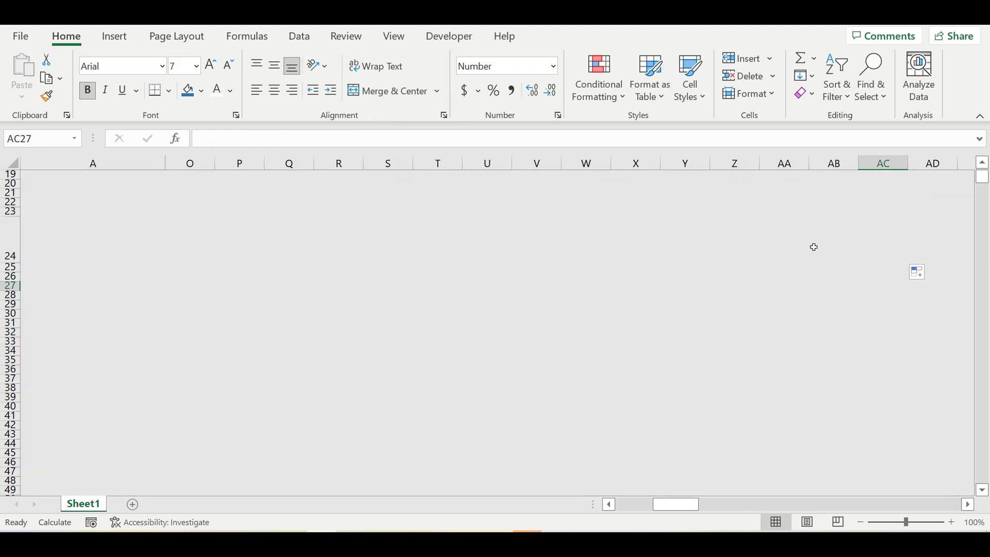
{"action": "left_click", "coordinate": [774, 231]}
{"action": "left_click", "coordinate": [888, 246]}
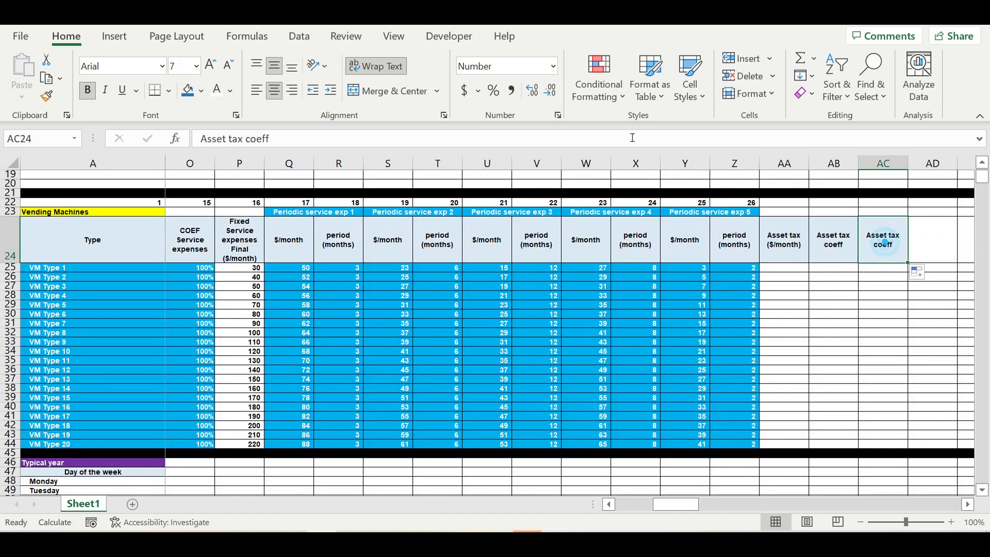
{"action": "left_click_drag", "start_coordinate": [244, 138], "coordinate": [270, 139]}
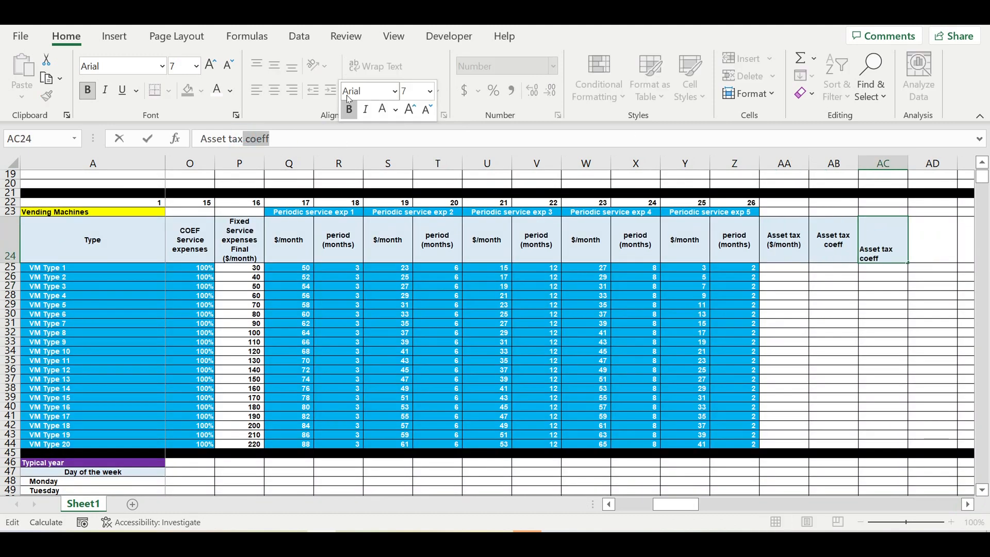
{"action": "type", "text": "Final "}
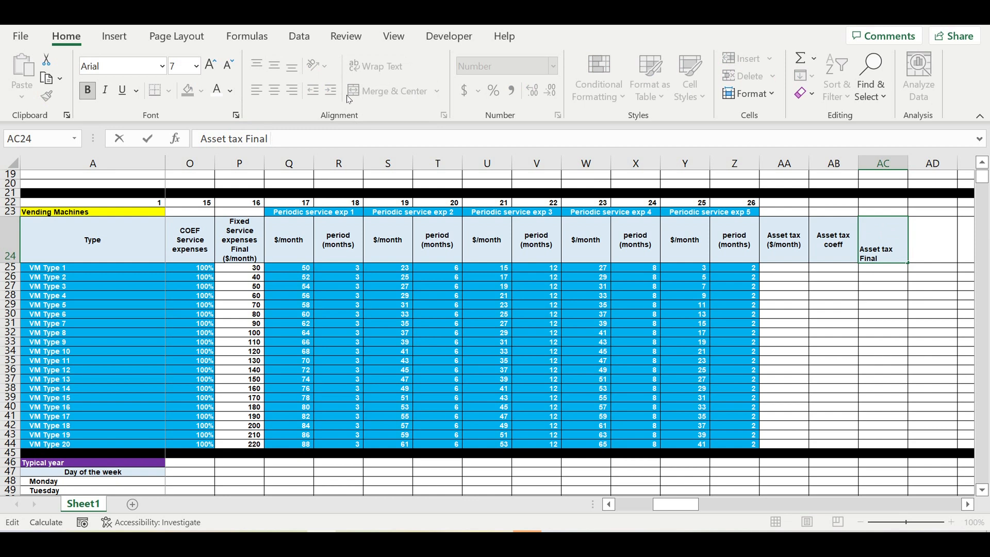
{"action": "type", "text": "$/month)"}
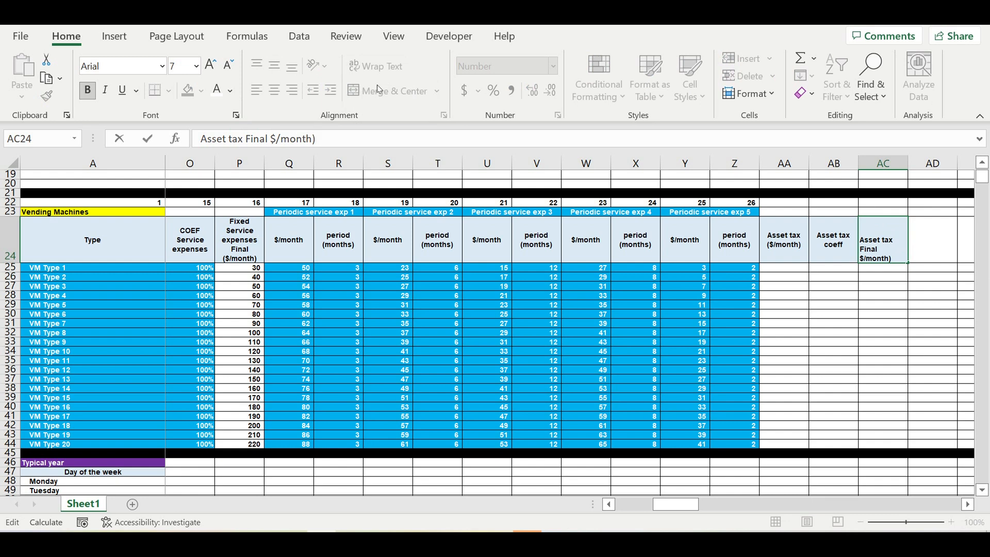
{"action": "key", "text": "Return"}
Enter 14 as the asset tax for VM Type 1 in AA25 and the formula =AA25+2 in AA26
{"action": "left_click", "coordinate": [797, 268]}
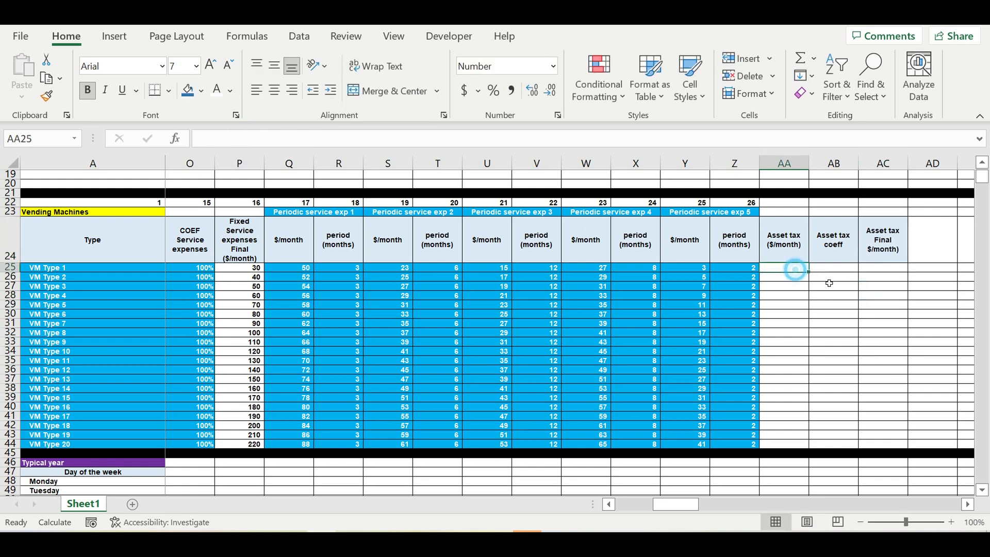
{"action": "type", "text": "2"}
{"action": "key", "text": "BackSpace"}
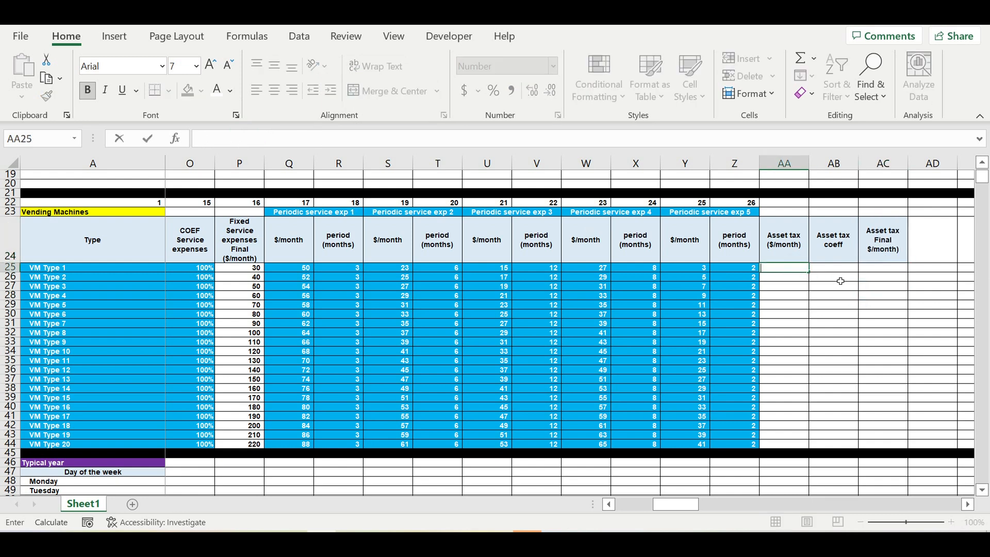
{"action": "type", "text": "14"}
{"action": "left_click", "coordinate": [791, 282]}
{"action": "type", "text": "="}
{"action": "left_click", "coordinate": [793, 270]}
{"action": "type", "text": "+2"}
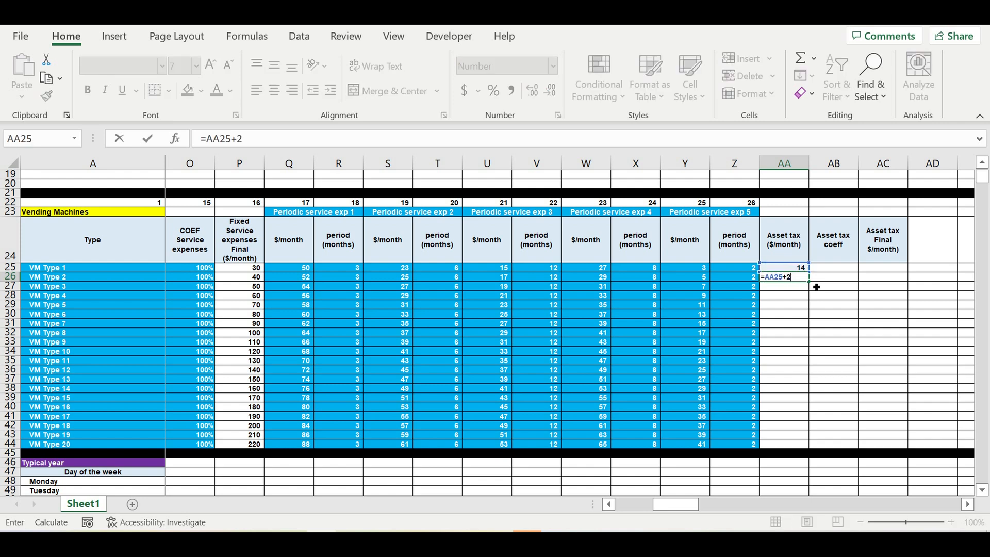
{"action": "key", "text": "Return"}
Format AA25:AA26 with white text and a light blue fill
{"action": "left_click_drag", "start_coordinate": [790, 267], "coordinate": [792, 277]}
{"action": "left_click", "coordinate": [216, 90]}
{"action": "left_click", "coordinate": [203, 94]}
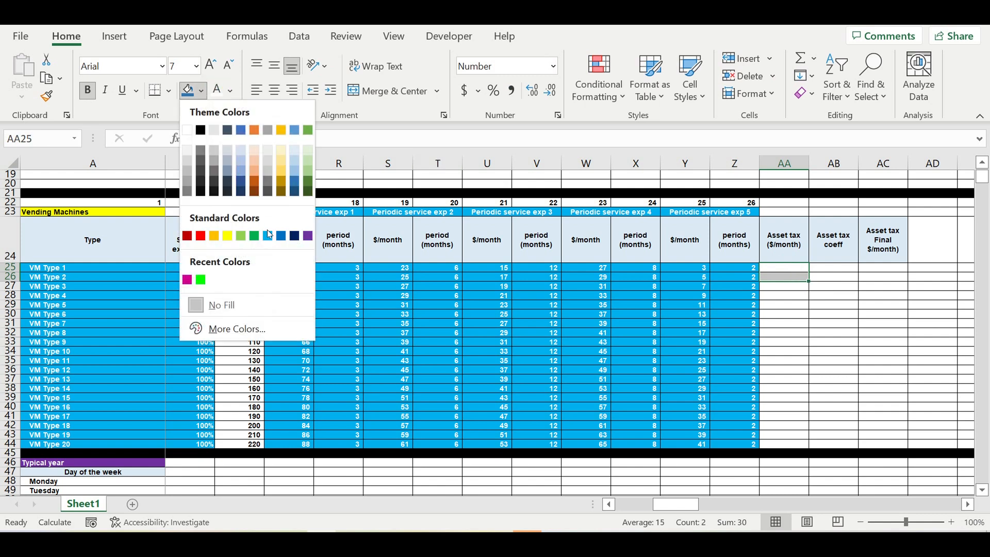
{"action": "left_click", "coordinate": [267, 231]}
Fill the asset tax formula from AA26 down to VM Type 20 in AA44
{"action": "left_click", "coordinate": [803, 280]}
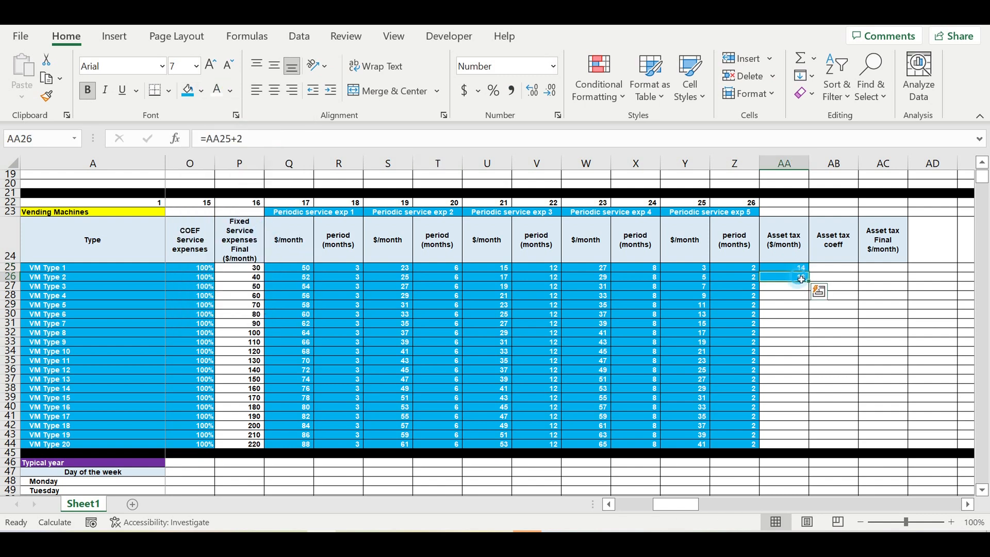
{"action": "left_click_drag", "start_coordinate": [810, 282], "coordinate": [796, 445]}
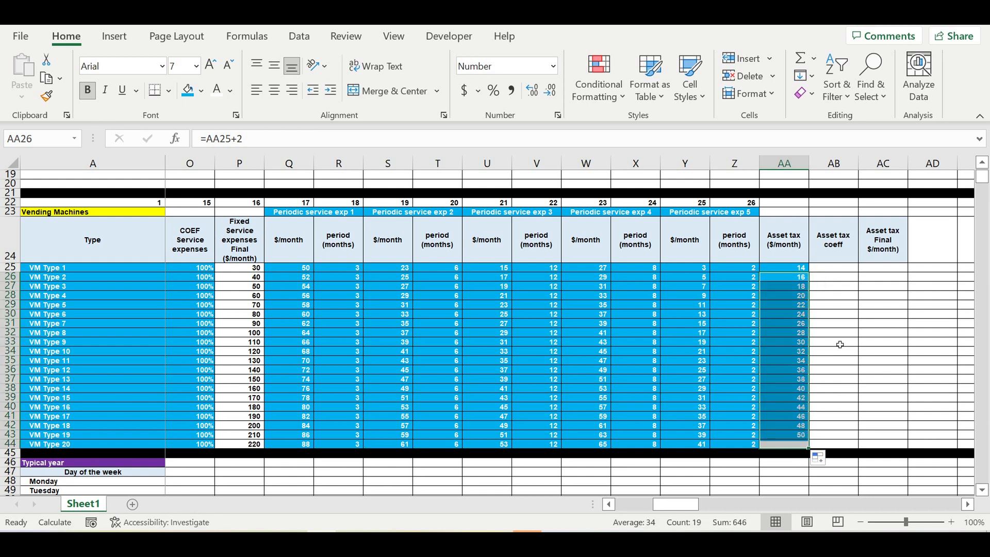
{"action": "left_click", "coordinate": [842, 345]}
Copy the 100% service expenses coefficient from O25 into AB25 and fill it down to AB44
{"action": "left_click", "coordinate": [842, 270]}
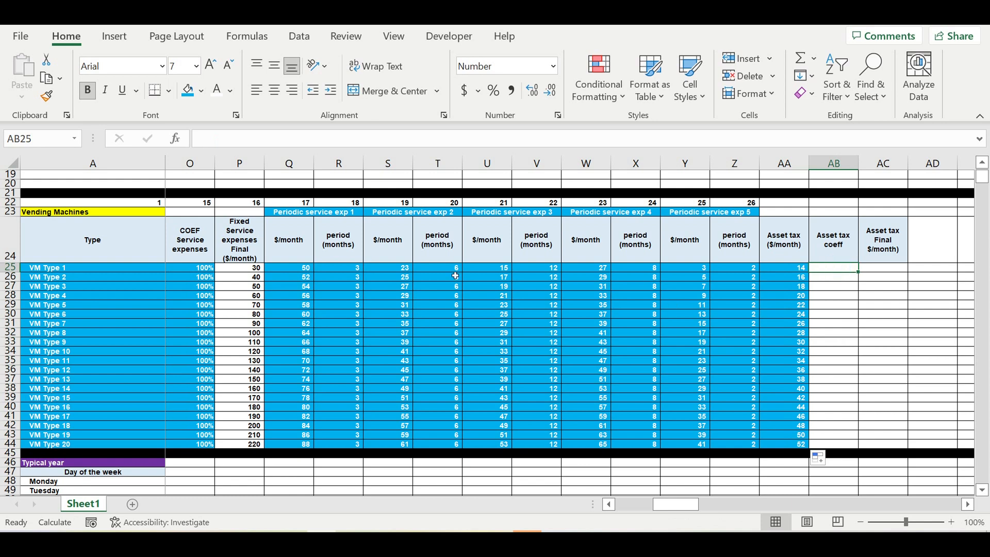
{"action": "left_click", "coordinate": [211, 269]}
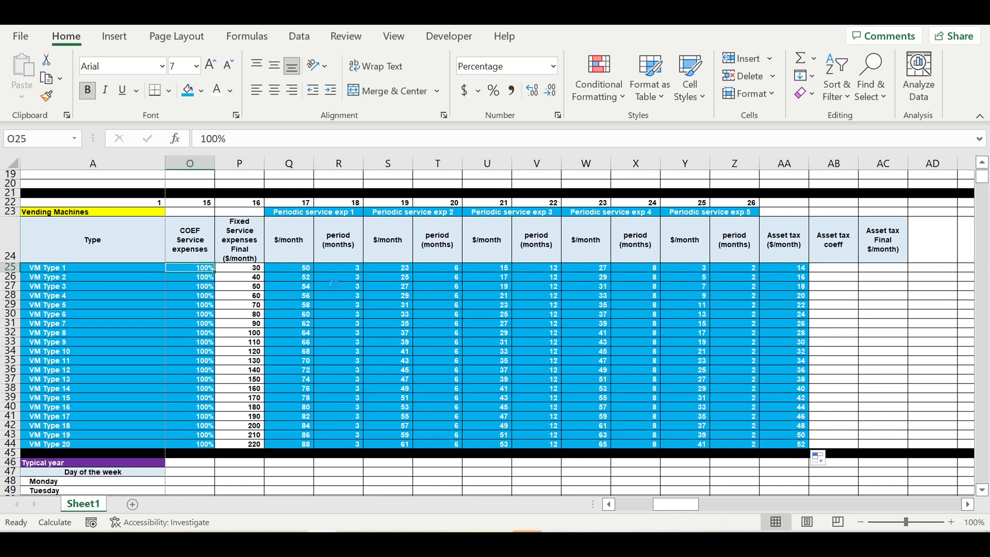
{"action": "key", "text": "ctrl+c"}
{"action": "left_click", "coordinate": [833, 269]}
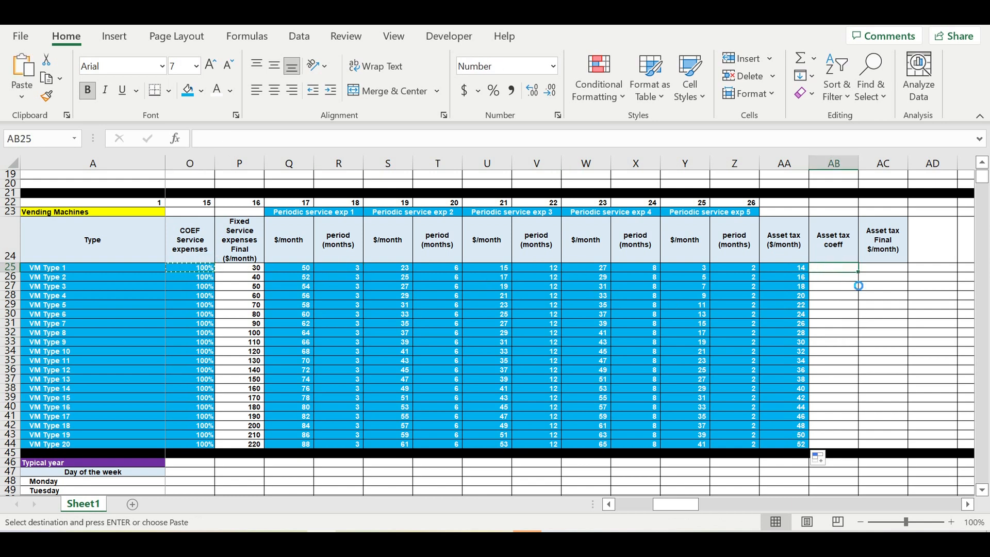
{"action": "key", "text": "ctrl+v"}
{"action": "left_click_drag", "start_coordinate": [857, 396], "coordinate": [859, 444]}
{"action": "left_click_drag", "start_coordinate": [890, 401], "coordinate": [893, 294]}
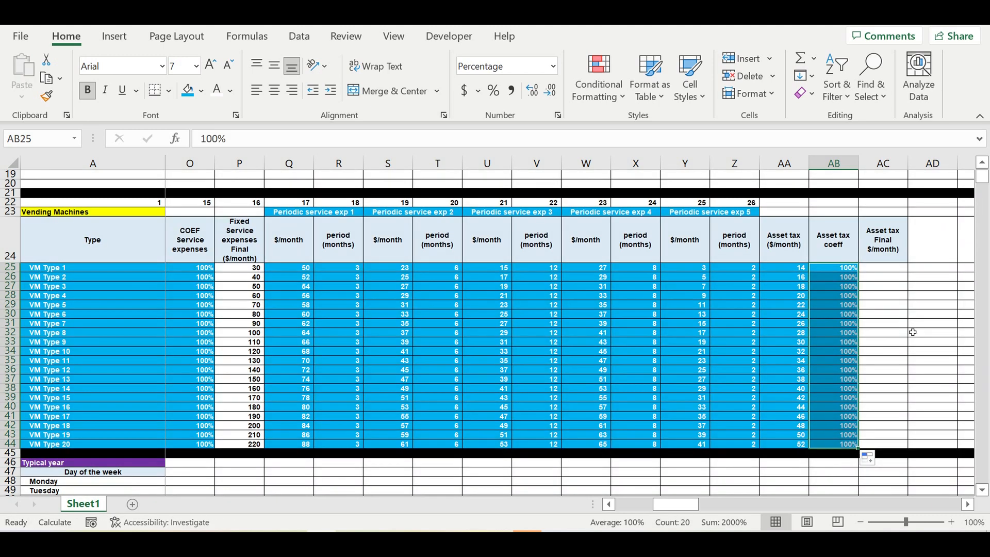
{"action": "left_click", "coordinate": [913, 332]}
Add an "Asset tax" row in A16 of the COEFF TABLE and copy the 100% value from B15 into B16
{"action": "left_click", "coordinate": [579, 504]}
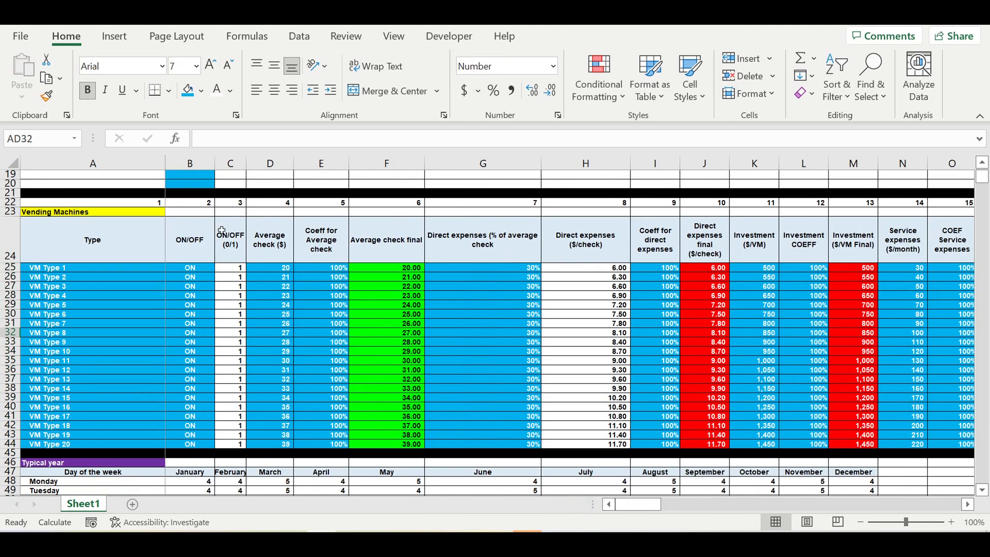
{"action": "scroll", "coordinate": [168, 189], "scroll_direction": "up", "scroll_amount": 5}
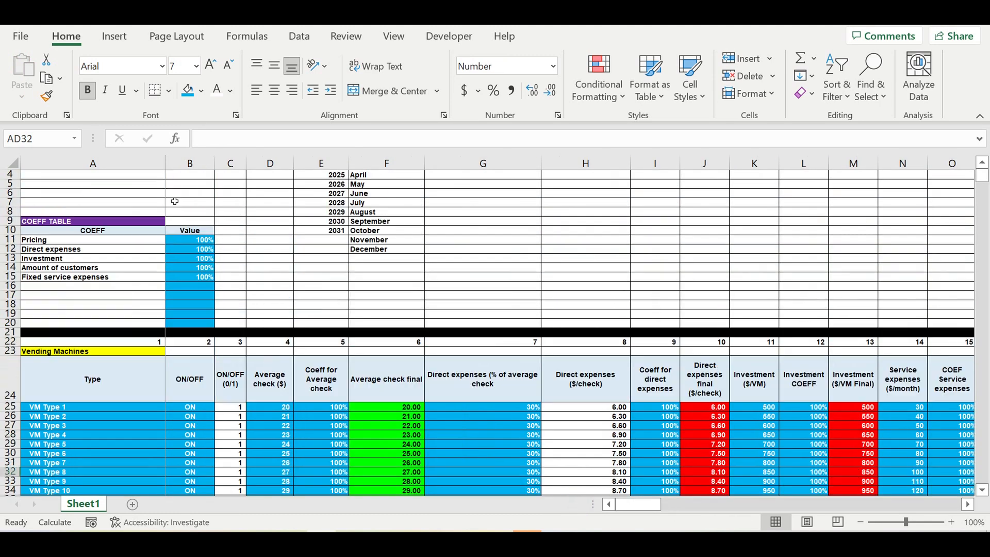
{"action": "left_click", "coordinate": [115, 289]}
{"action": "type", "text": "Asset tax"}
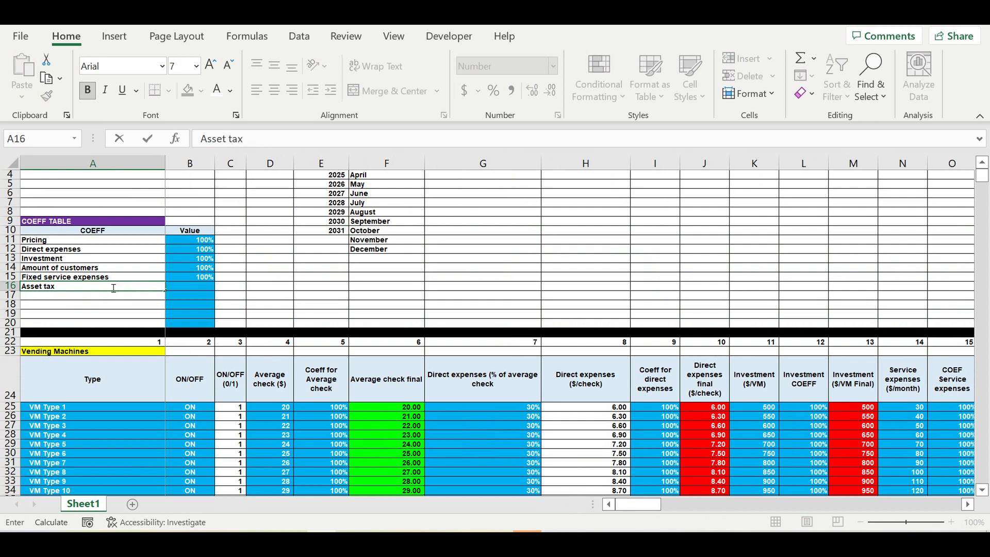
{"action": "left_click", "coordinate": [164, 307]}
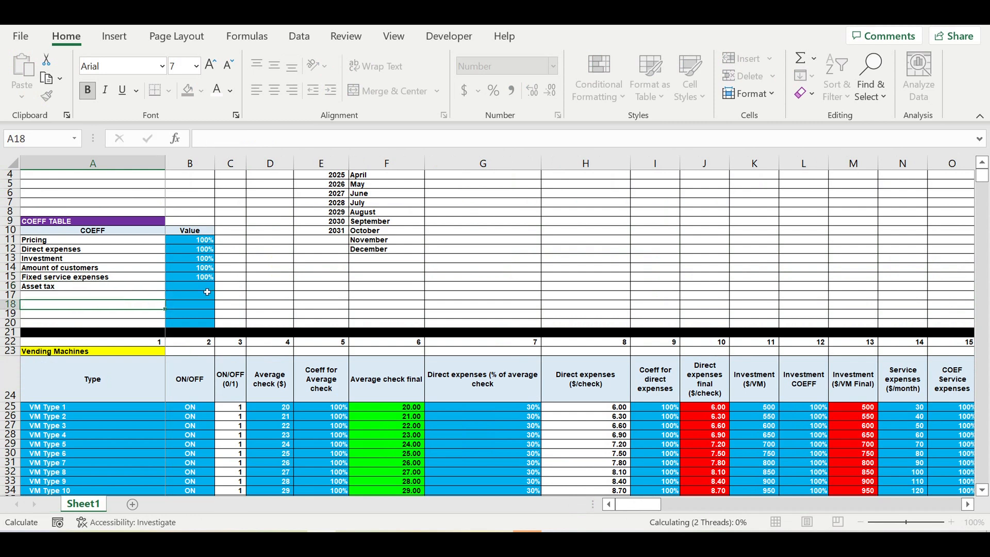
{"action": "left_click", "coordinate": [204, 279]}
{"action": "left_click_drag", "start_coordinate": [215, 283], "coordinate": [246, 291]}
{"action": "left_click", "coordinate": [245, 287]}
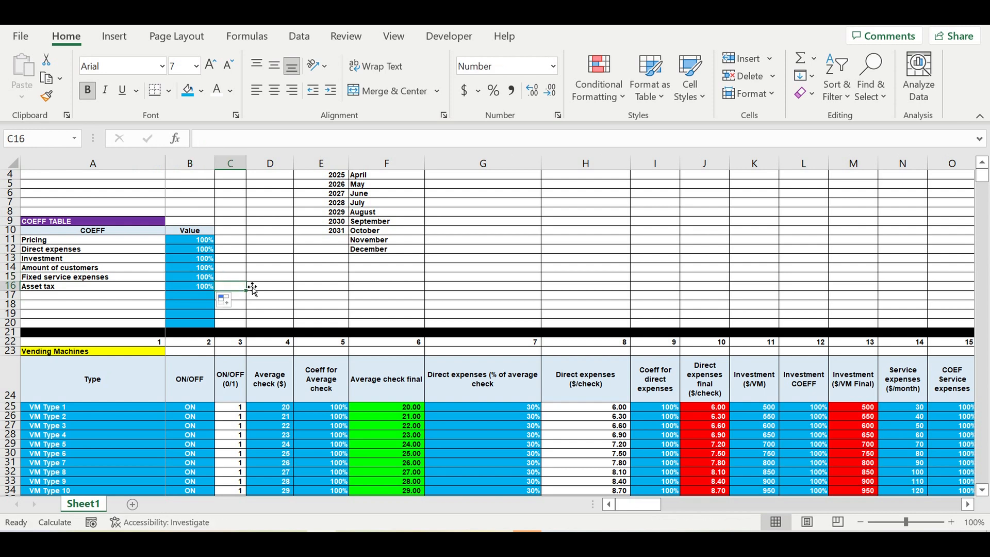
{"action": "left_click", "coordinate": [323, 267]}
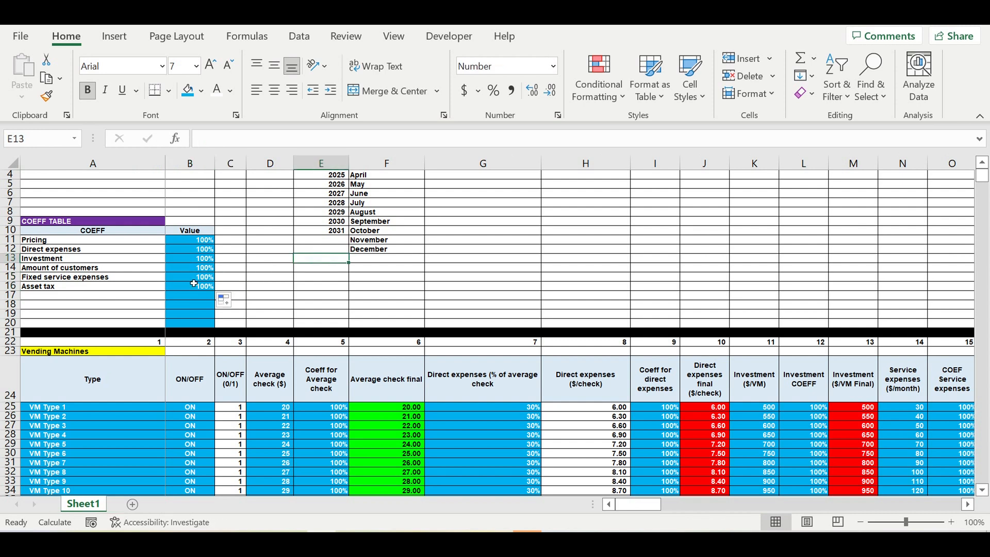
Begin the Asset tax Final formula in AC25 with the VM Type 1 ON/OFF flag in C25 as the first factor
{"action": "left_click", "coordinate": [196, 287]}
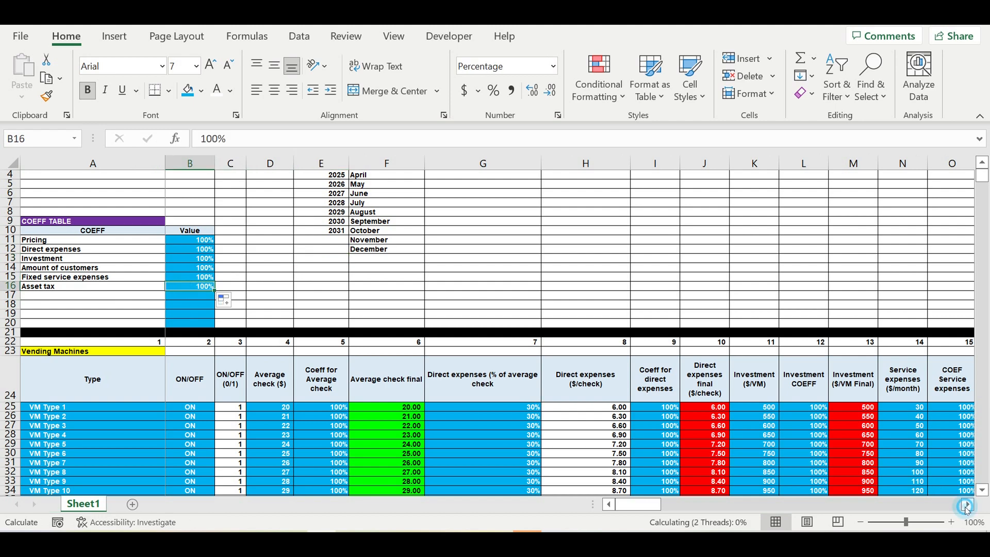
{"action": "left_click", "coordinate": [968, 504]}
{"action": "left_click", "coordinate": [968, 504]}
{"action": "left_click", "coordinate": [968, 505]}
{"action": "left_click", "coordinate": [967, 505]}
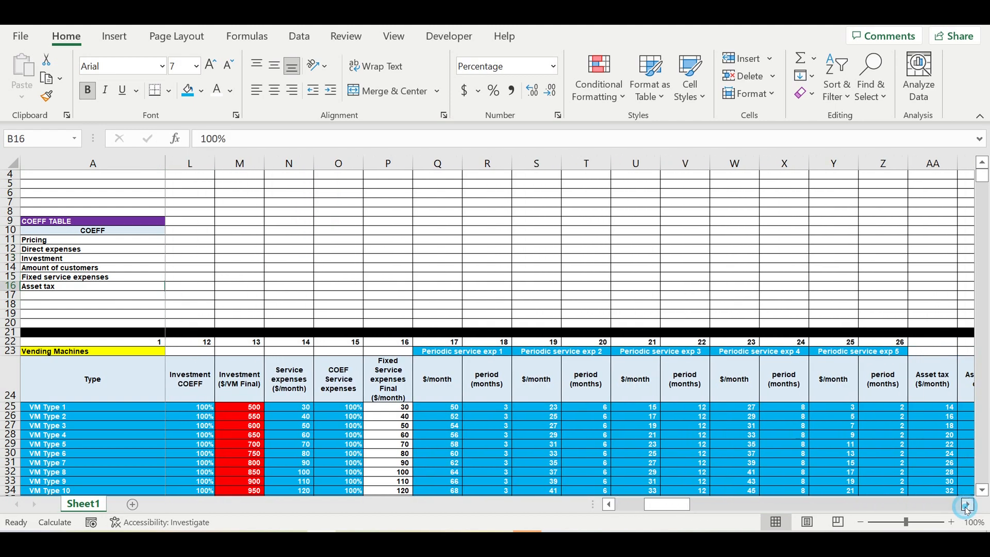
{"action": "left_click", "coordinate": [967, 505]}
{"action": "left_click", "coordinate": [967, 504]}
{"action": "left_click", "coordinate": [967, 505]}
{"action": "left_click", "coordinate": [967, 505]}
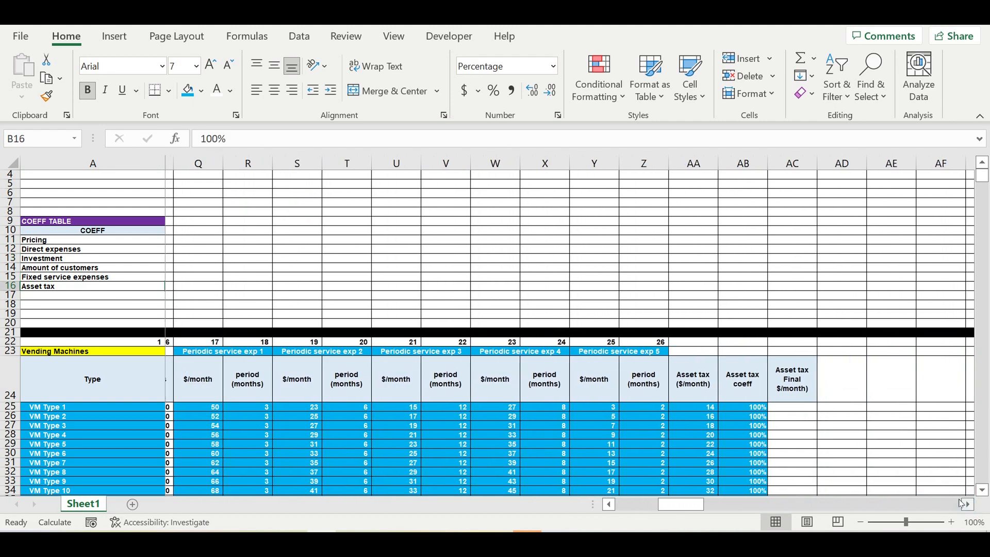
{"action": "left_click", "coordinate": [785, 408]}
{"action": "type", "text": "]"}
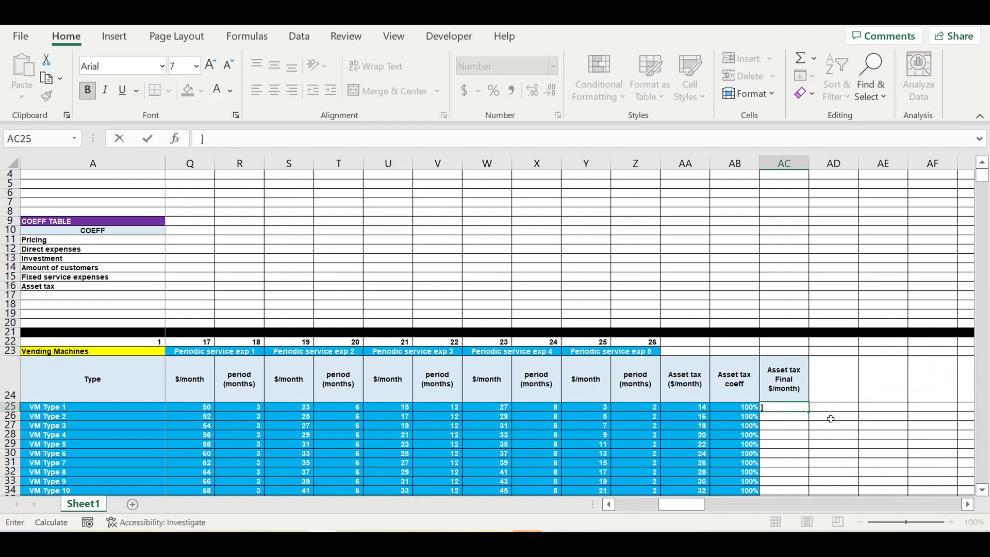
{"action": "key", "text": "BackSpace"}
{"action": "type", "text": "="}
{"action": "left_click_drag", "start_coordinate": [686, 505], "coordinate": [589, 505]}
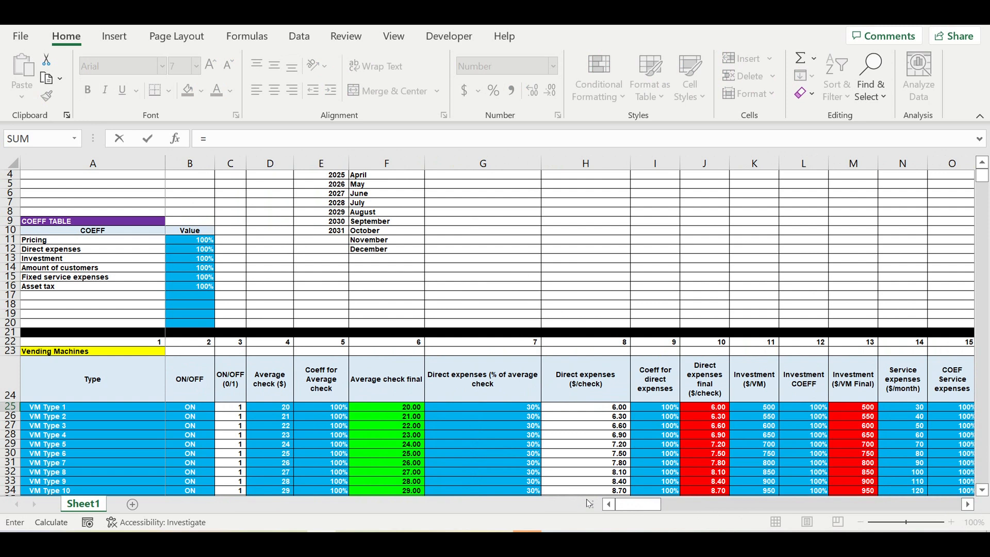
{"action": "left_click", "coordinate": [233, 411]}
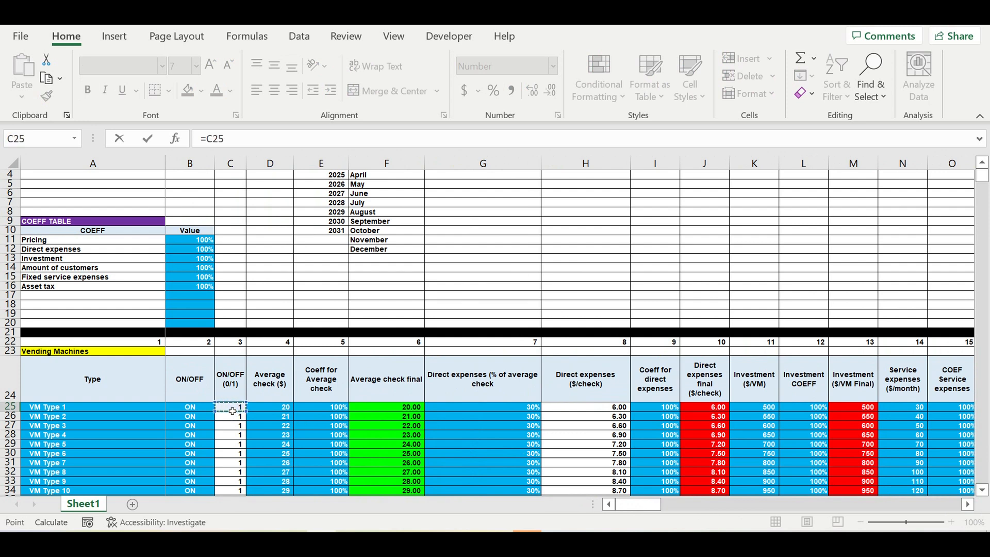
{"action": "type", "text": "*"}
Extend the AC25 formula by multiplying by the monthly asset tax AA25 and the asset tax coefficient AB25
{"action": "left_click", "coordinate": [968, 505]}
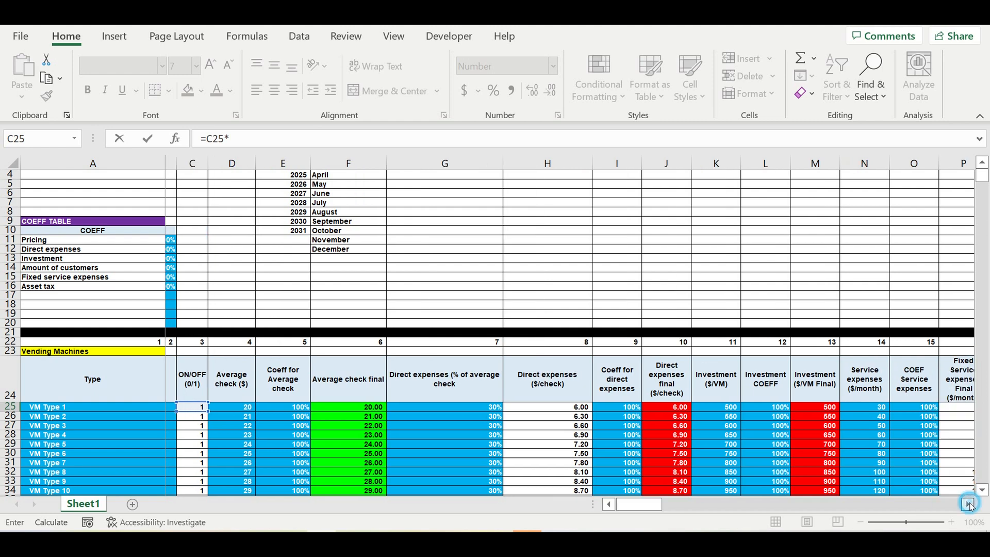
{"action": "left_click_drag", "start_coordinate": [969, 504], "coordinate": [968, 505]}
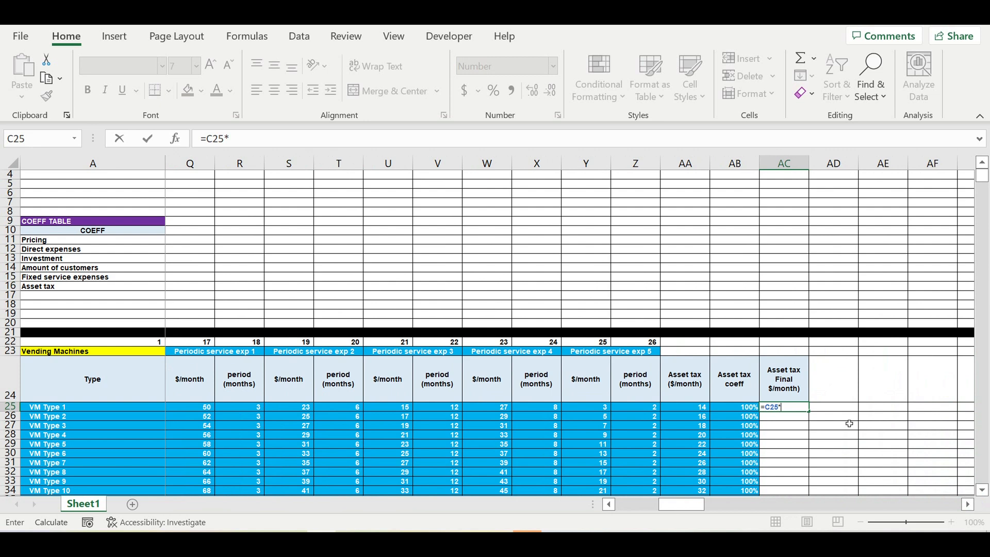
{"action": "left_click", "coordinate": [689, 411]}
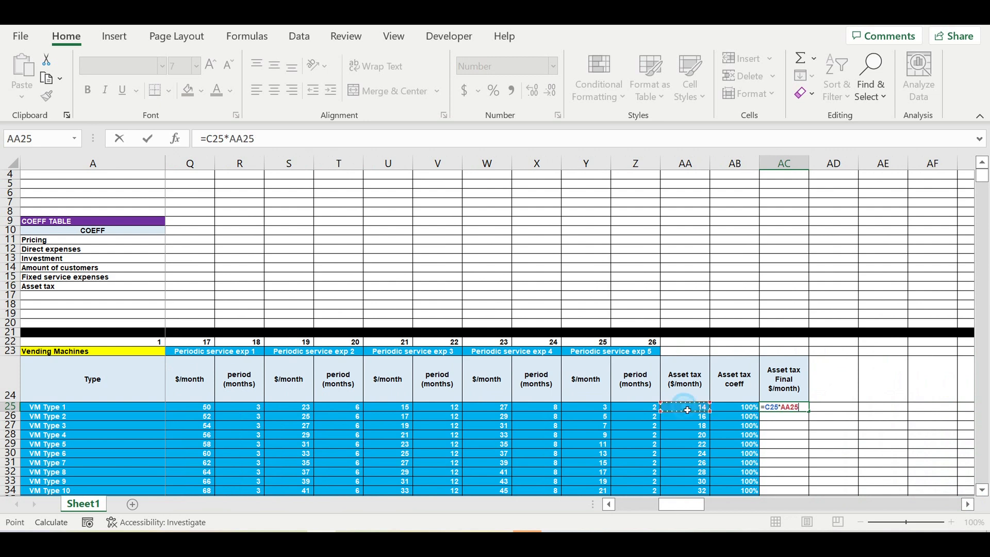
{"action": "type", "text": "*"}
{"action": "left_click", "coordinate": [744, 411]}
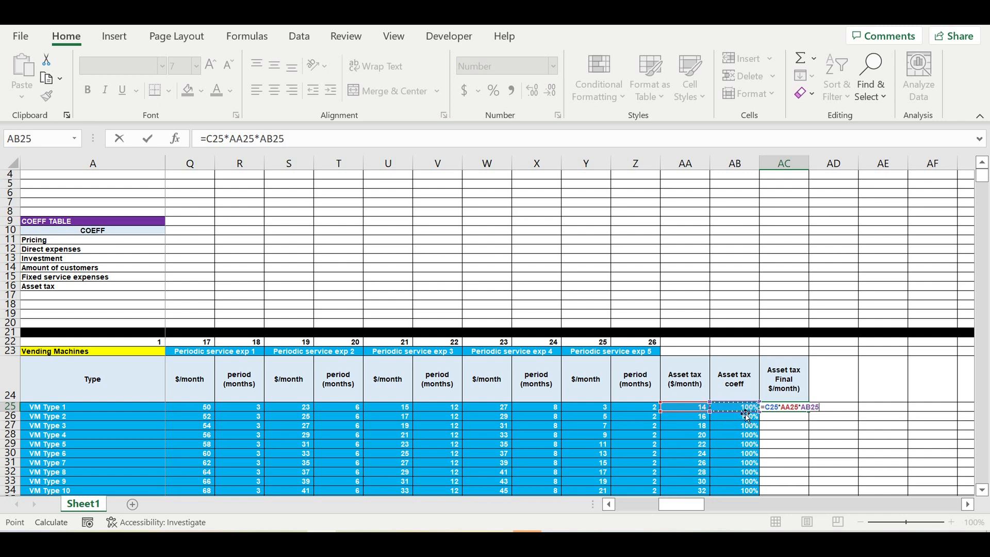
{"action": "type", "text": "*"}
Complete the AC25 formula with the absolute Asset tax coefficient reference, giving =C25*AA25*AB25*$B$16
{"action": "left_click_drag", "start_coordinate": [685, 504], "coordinate": [619, 504]}
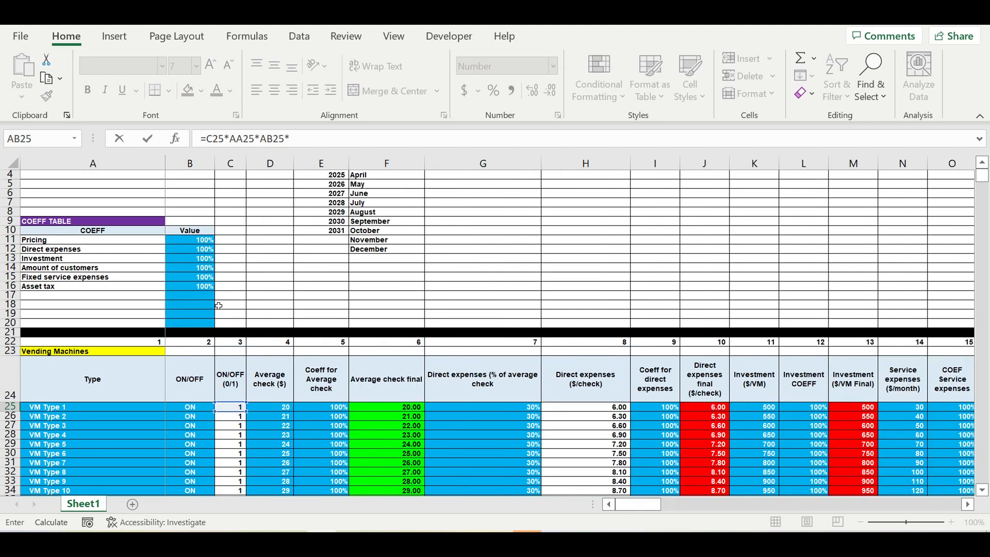
{"action": "left_click", "coordinate": [196, 287]}
{"action": "left_click", "coordinate": [288, 138]}
{"action": "type", "text": "$B16"}
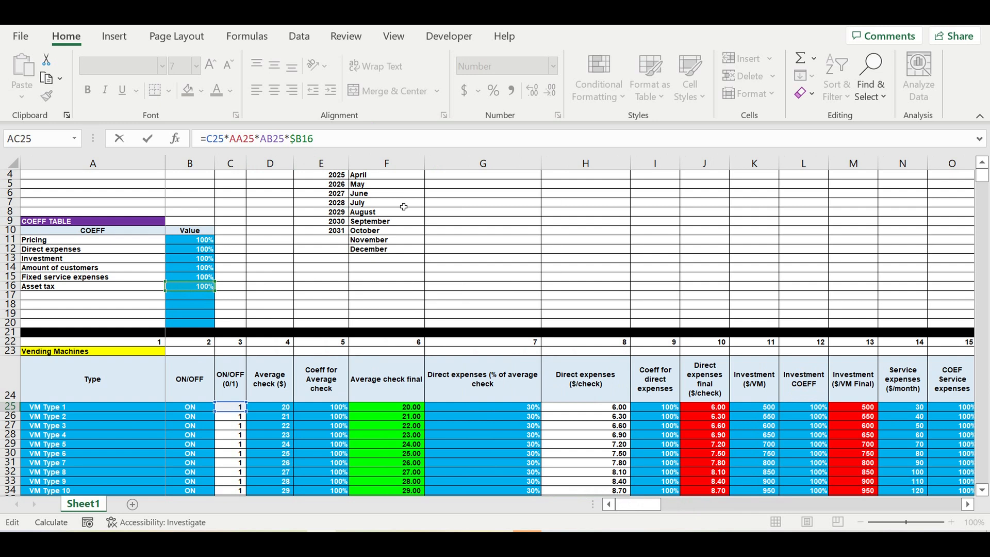
{"action": "left_click", "coordinate": [302, 138]}
{"action": "type", "text": "$"}
{"action": "key", "text": "Return"}
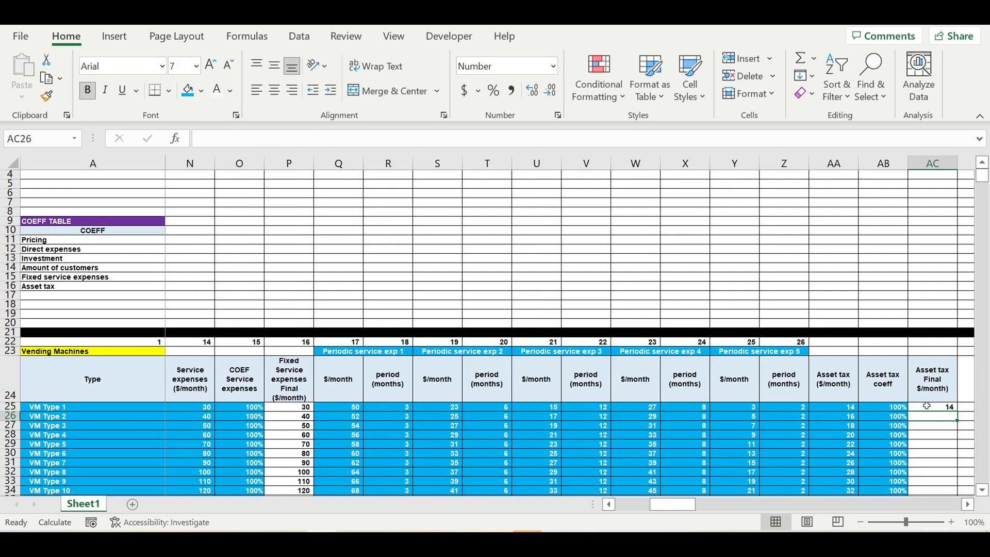
Convert the asset tax formulas in AA25:AA44 to fixed values by copying the range and pasting values over it
{"action": "left_click", "coordinate": [941, 405]}
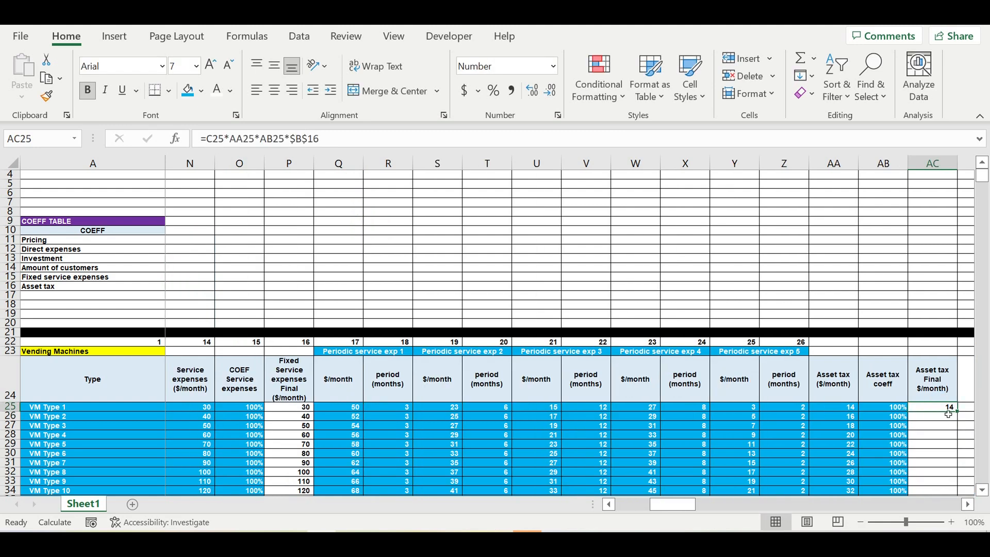
{"action": "scroll", "coordinate": [948, 415], "scroll_direction": "down", "scroll_amount": 4}
{"action": "left_click_drag", "start_coordinate": [846, 296], "coordinate": [832, 473]}
{"action": "right_click", "coordinate": [843, 347]}
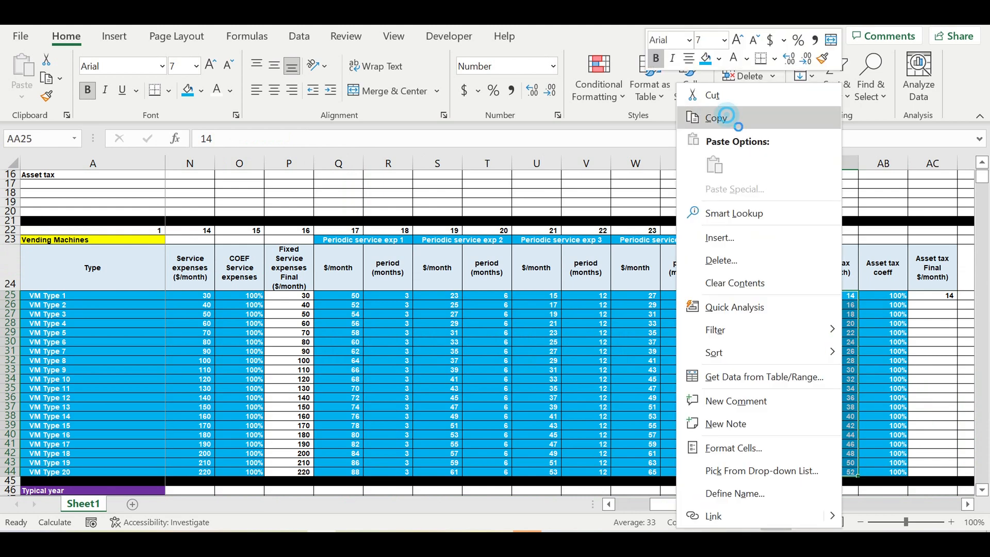
{"action": "left_click", "coordinate": [727, 117]}
{"action": "right_click", "coordinate": [835, 316]}
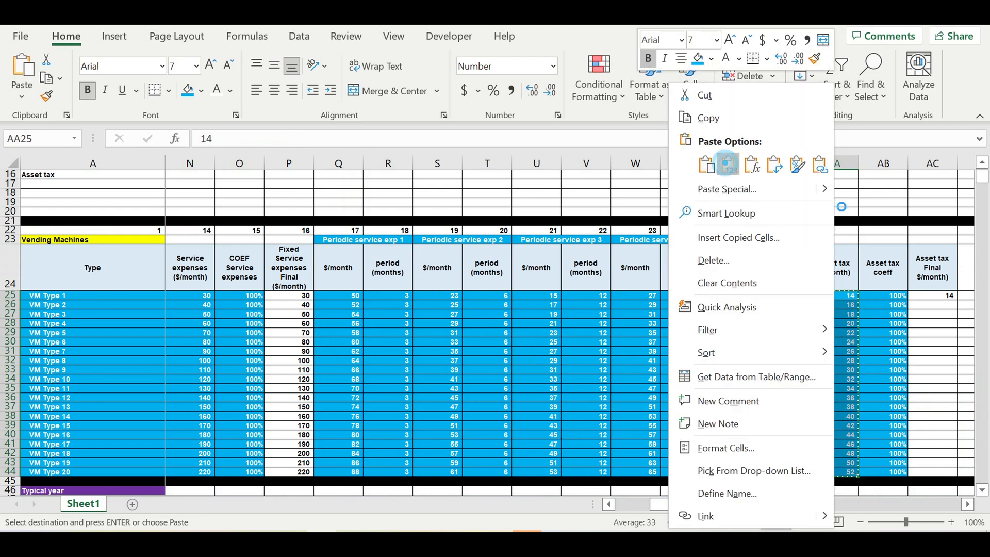
{"action": "left_click", "coordinate": [727, 165]}
Fill the Asset tax Final formula from AC25 down to VM Type 20 in AC44
{"action": "left_click", "coordinate": [946, 298]}
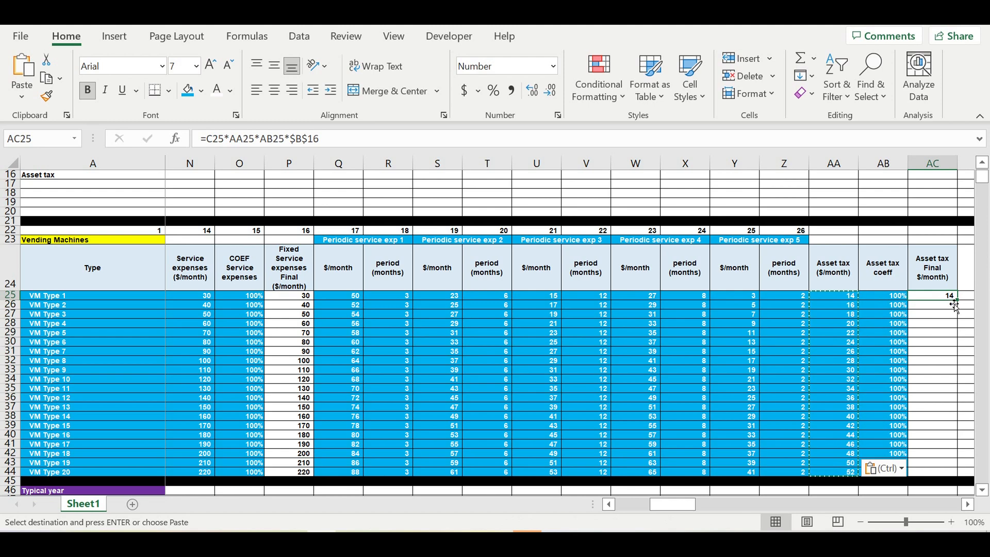
{"action": "left_click_drag", "start_coordinate": [954, 305], "coordinate": [955, 474]}
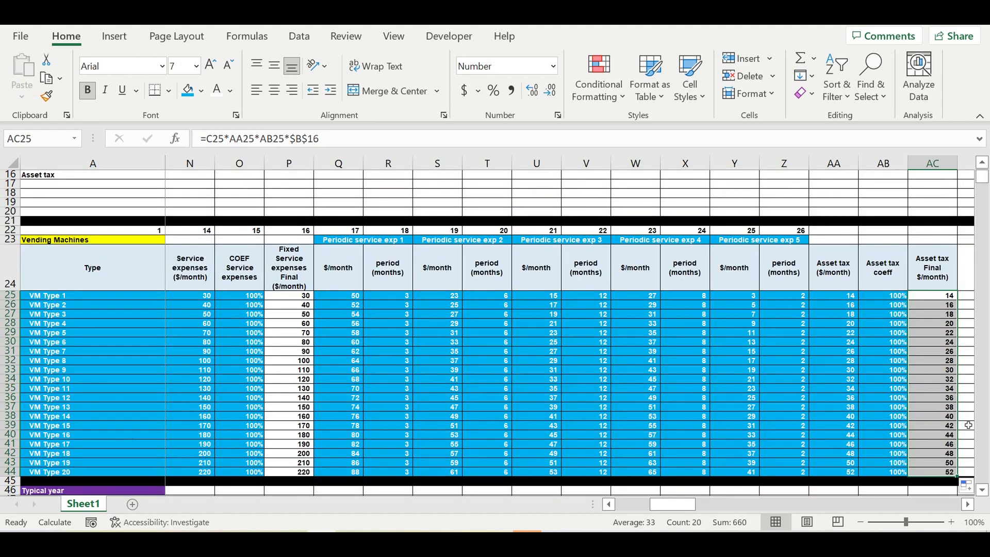
{"action": "left_click", "coordinate": [835, 382]}
Set the asset tax coefficient of VM Type 8 in AB32 to 50% and fill it down to VM Type 15 in AB39
{"action": "left_click", "coordinate": [888, 365]}
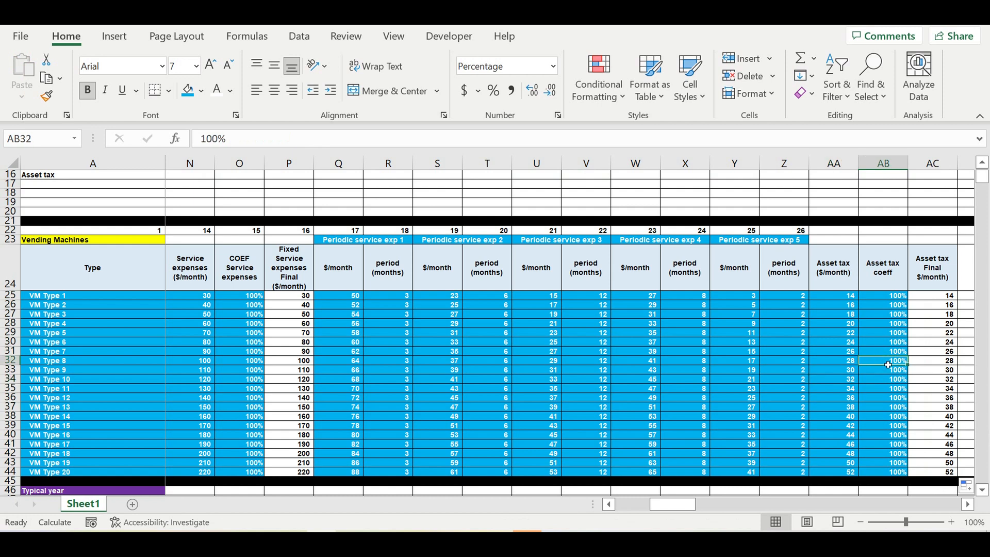
{"action": "type", "text": "50"}
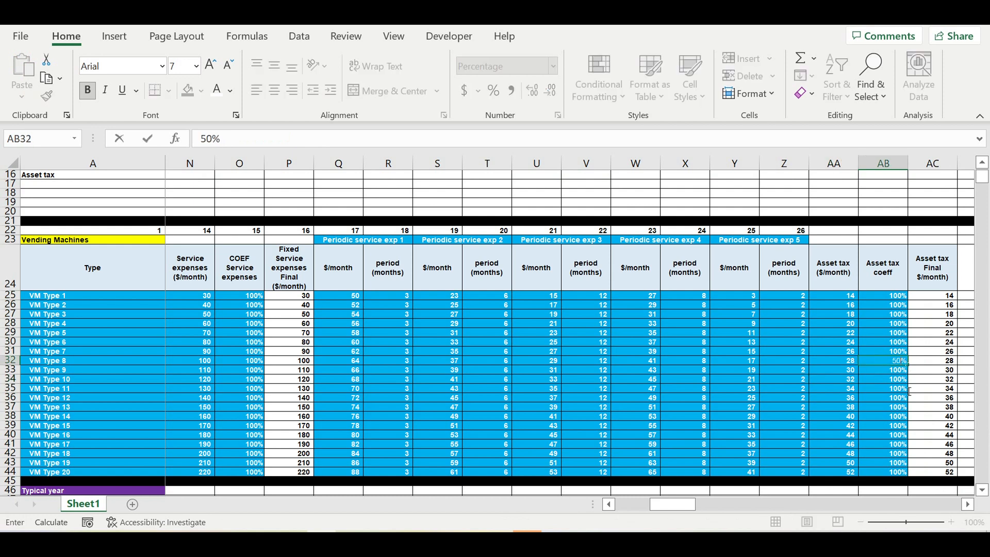
{"action": "left_click", "coordinate": [890, 389]}
{"action": "left_click", "coordinate": [889, 363]}
{"action": "left_click_drag", "start_coordinate": [908, 366], "coordinate": [915, 432]}
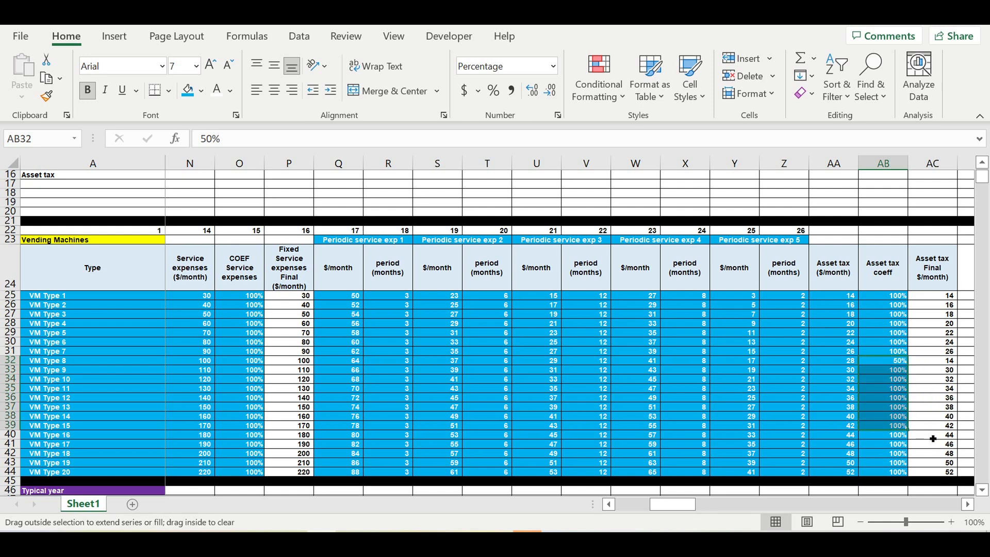
{"action": "left_click", "coordinate": [897, 325]}
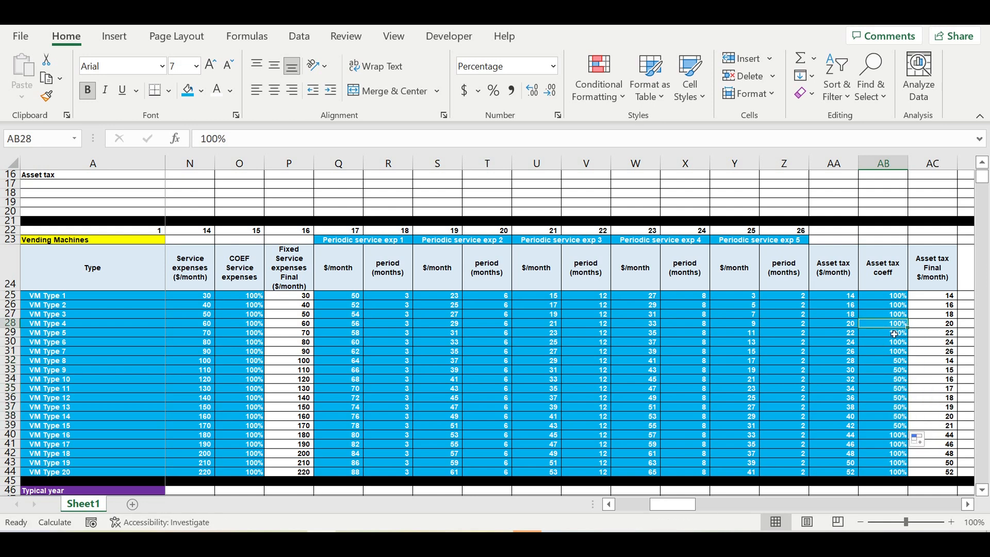
Switch VM Type 4 to OFF in B28 and check its final asset tax in AC28
{"action": "left_click_drag", "start_coordinate": [684, 504], "coordinate": [588, 505]}
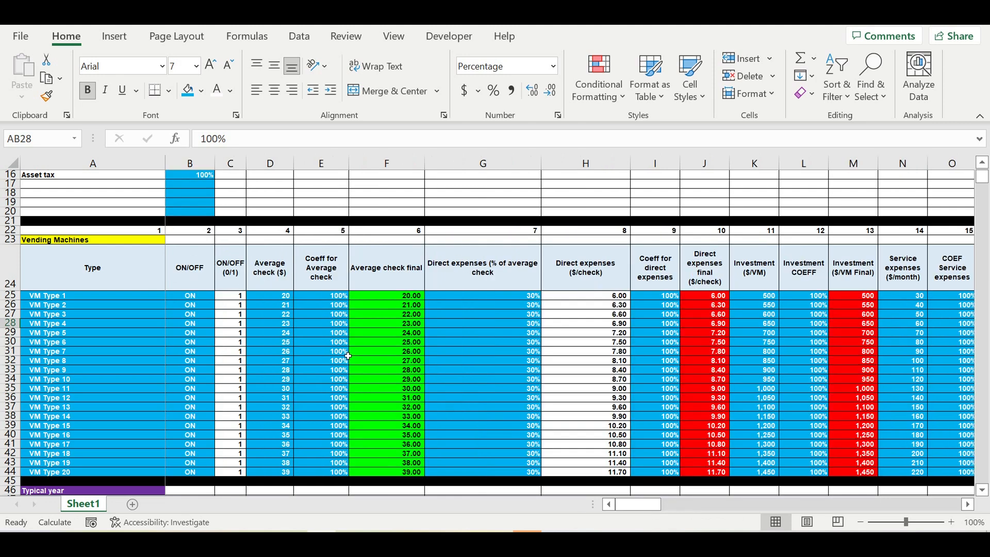
{"action": "left_click", "coordinate": [190, 332]}
{"action": "left_click", "coordinate": [198, 324]}
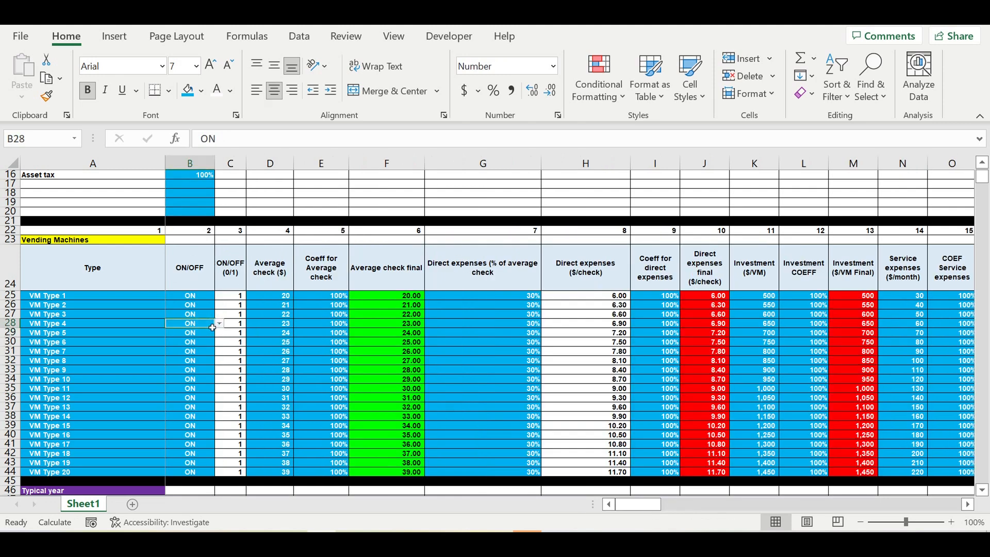
{"action": "left_click", "coordinate": [220, 323]}
{"action": "left_click", "coordinate": [195, 345]}
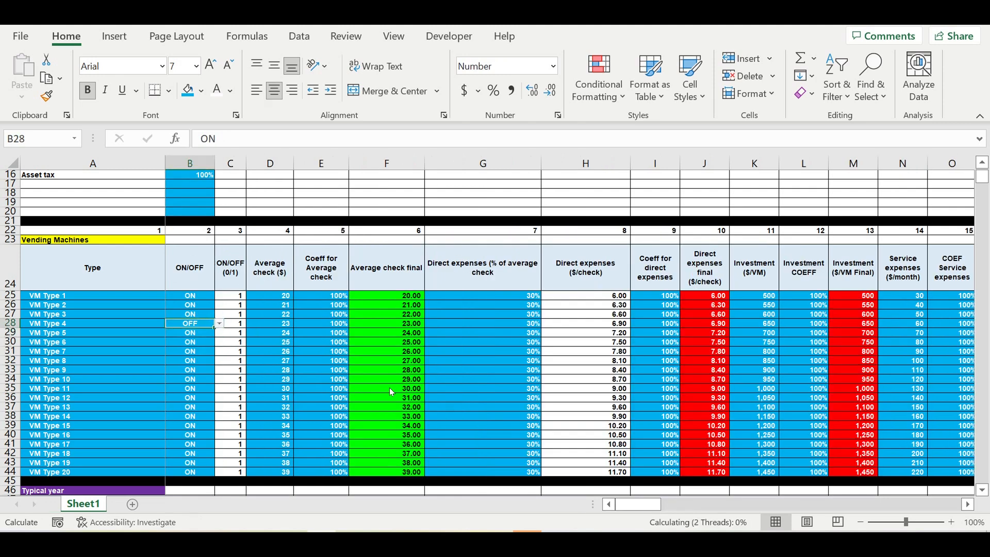
{"action": "left_click_drag", "start_coordinate": [658, 508], "coordinate": [681, 505]}
{"action": "left_click", "coordinate": [845, 324]}
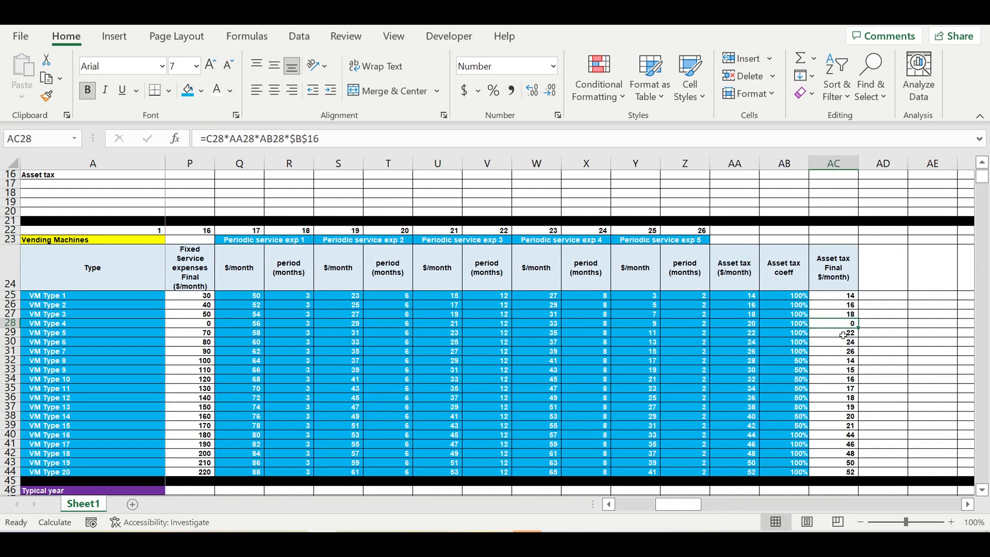
Switch VM Type 4 back to ON in B28 and check its 0/1 flag in C28
{"action": "left_click_drag", "start_coordinate": [676, 505], "coordinate": [635, 506]}
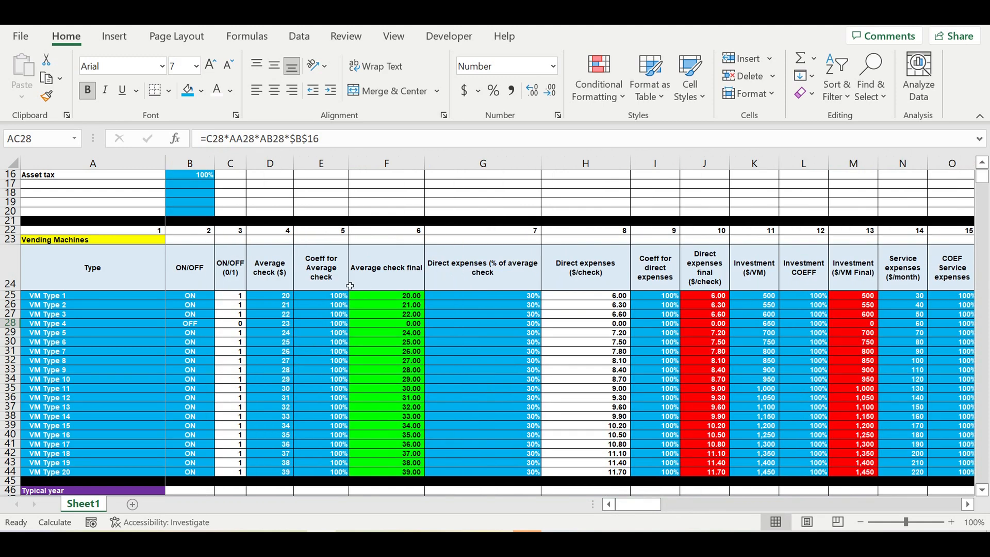
{"action": "left_click", "coordinate": [185, 324]}
{"action": "left_click", "coordinate": [221, 324]}
{"action": "left_click", "coordinate": [210, 334]}
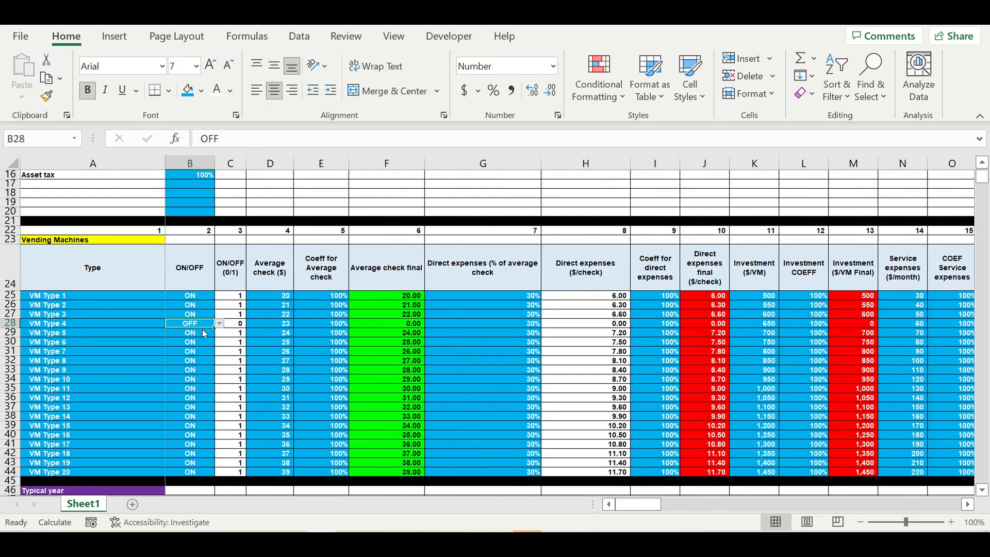
{"action": "left_click", "coordinate": [241, 324]}
Set the Asset tax coefficient in B16 to 5% and inspect the Asset tax Final values in column AC
{"action": "scroll", "coordinate": [243, 309], "scroll_direction": "up", "scroll_amount": 2}
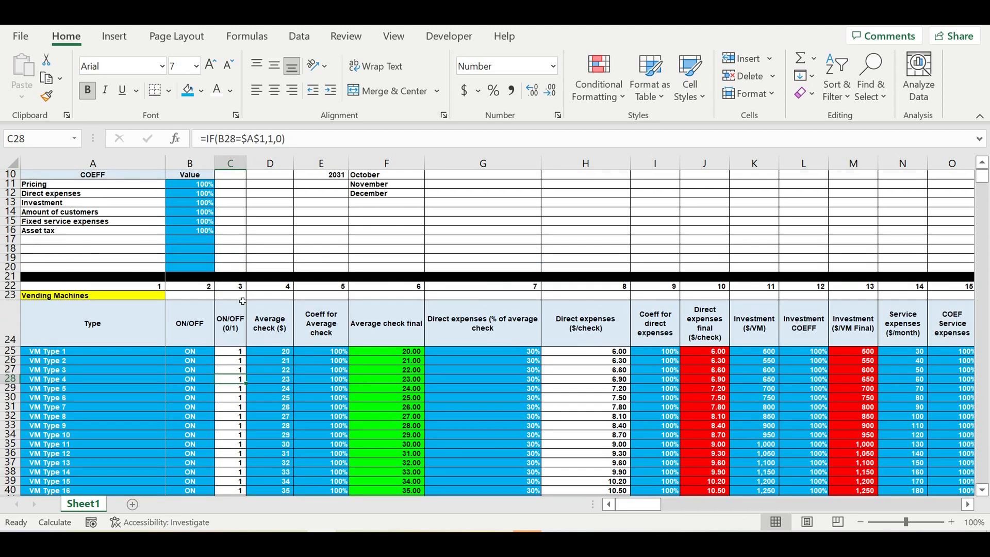
{"action": "left_click", "coordinate": [200, 233]}
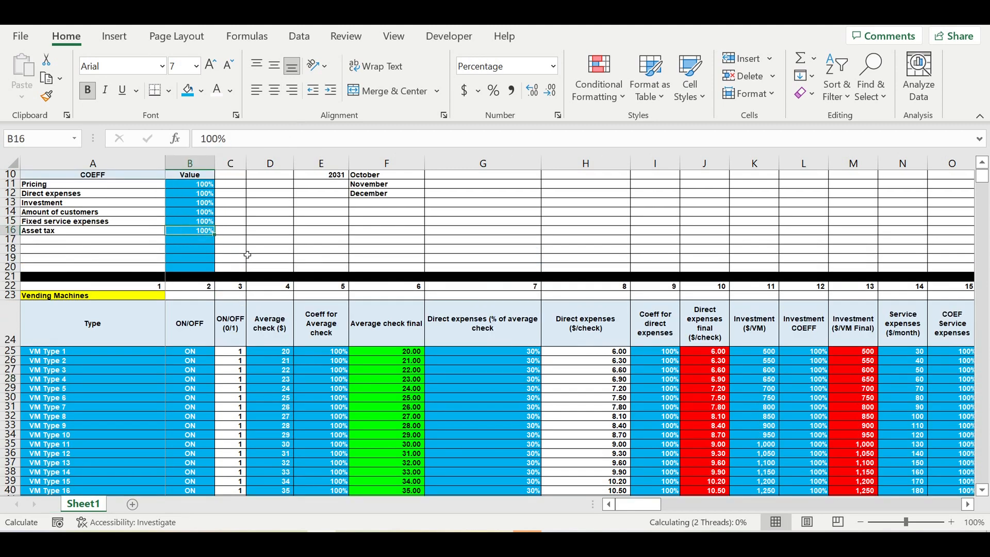
{"action": "type", "text": "5"}
{"action": "left_click", "coordinate": [302, 253]}
{"action": "left_click", "coordinate": [207, 233]}
{"action": "left_click_drag", "start_coordinate": [639, 505], "coordinate": [706, 505]}
{"action": "left_click_drag", "start_coordinate": [491, 351], "coordinate": [490, 448]}
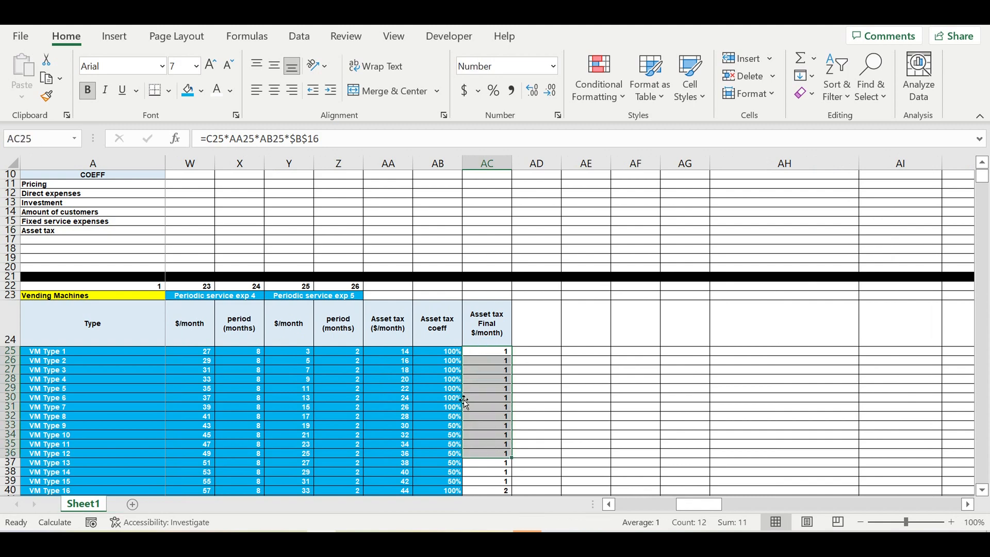
{"action": "left_click", "coordinate": [438, 398]}
Restore the Asset tax coefficient in B16 to 100% and review the Asset tax Final column
{"action": "left_click_drag", "start_coordinate": [691, 504], "coordinate": [204, 249]}
{"action": "left_click", "coordinate": [202, 233]}
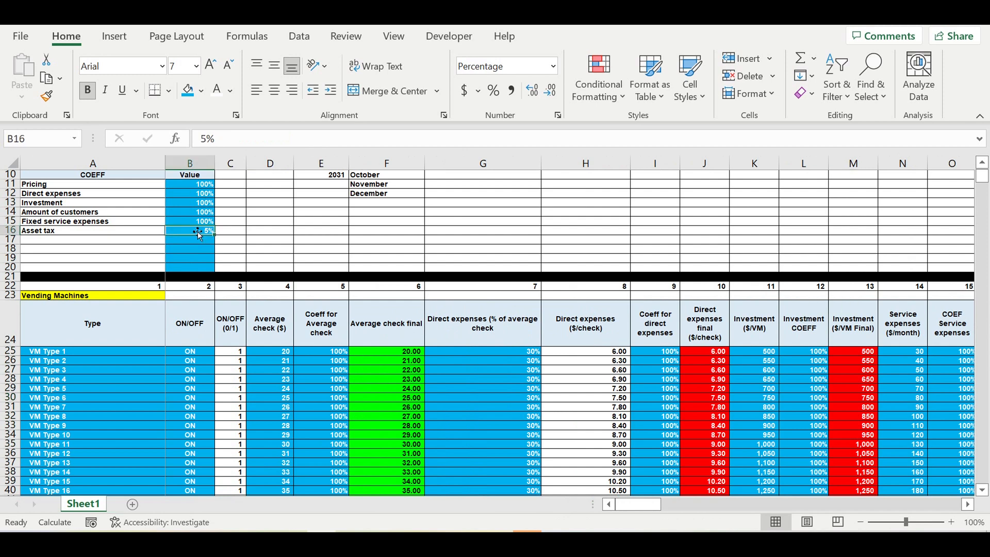
{"action": "type", "text": "100"}
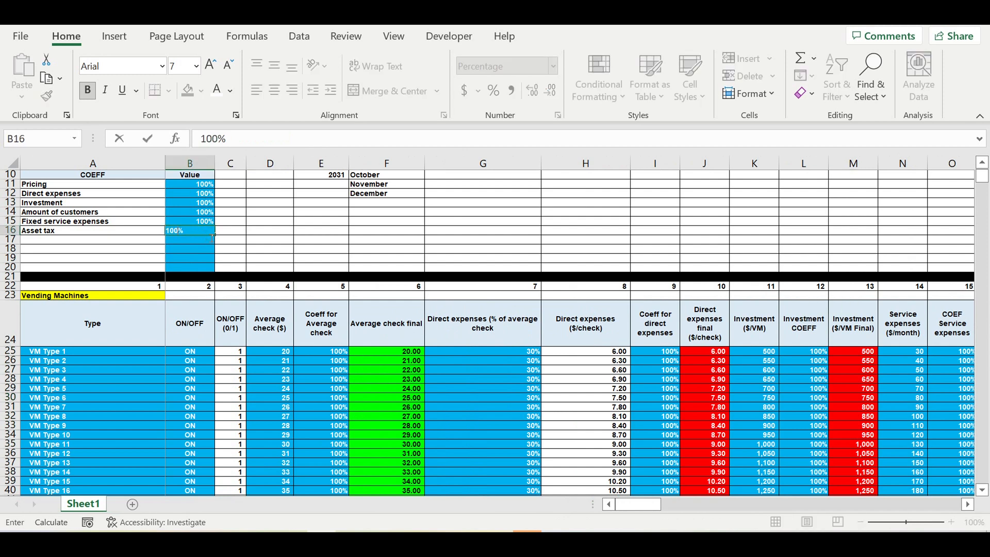
{"action": "key", "text": "Return"}
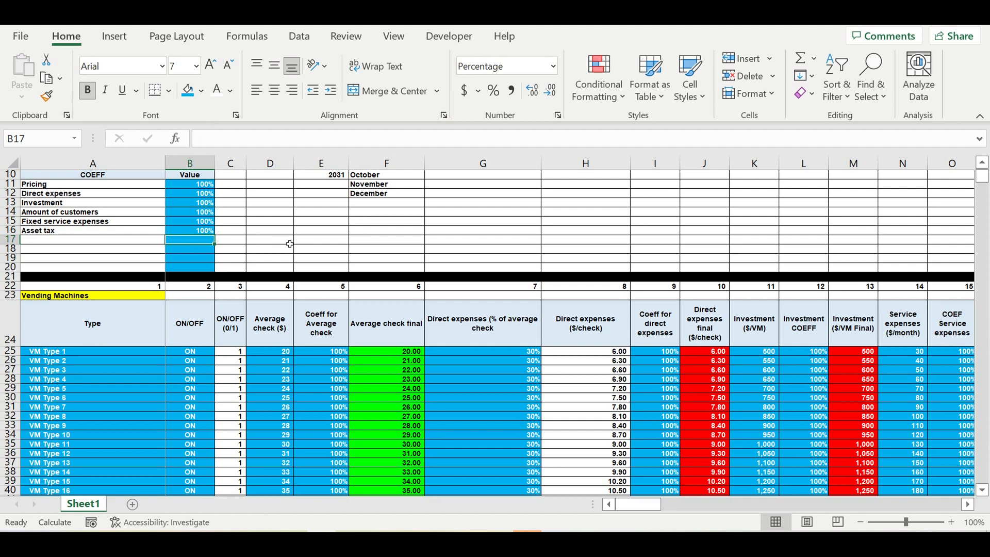
{"action": "left_click_drag", "start_coordinate": [651, 507], "coordinate": [697, 508]}
{"action": "left_click", "coordinate": [769, 381]}
{"action": "left_click", "coordinate": [733, 324]}
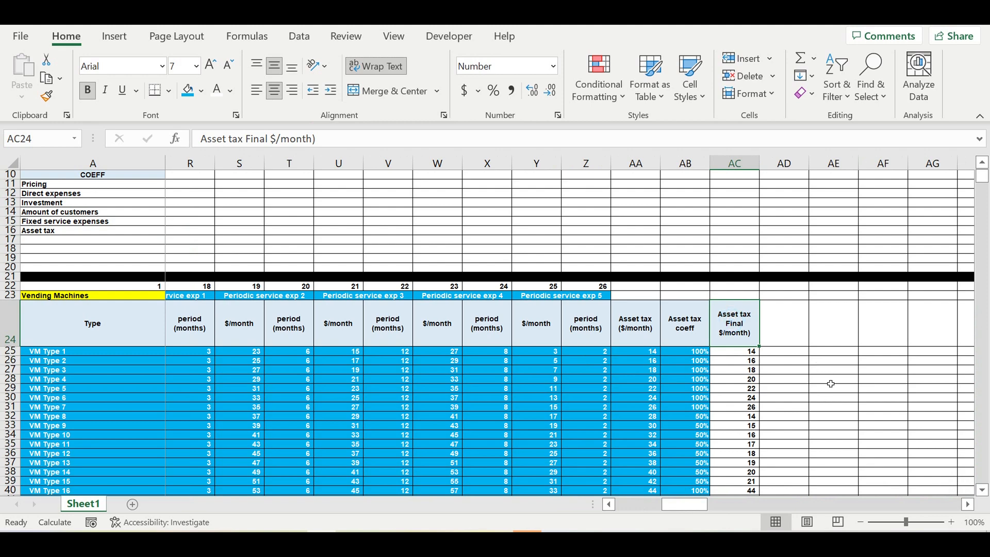
Review the sheet from the Vending Machines table through the customer and coefficient tables down to the Core table
{"action": "scroll", "coordinate": [830, 384], "scroll_direction": "down", "scroll_amount": 4}
{"action": "left_click_drag", "start_coordinate": [686, 504], "coordinate": [638, 505]}
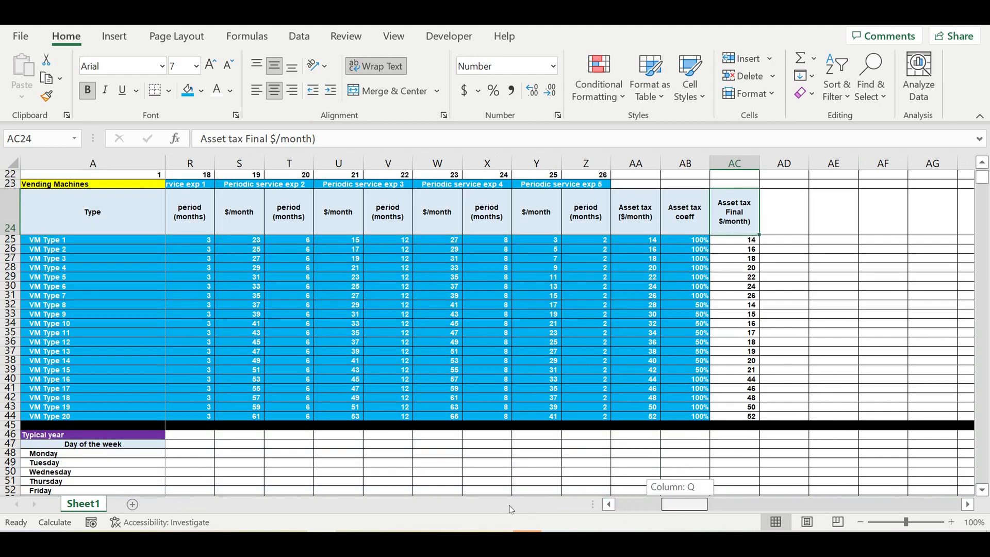
{"action": "scroll", "coordinate": [392, 426], "scroll_direction": "down", "scroll_amount": 2}
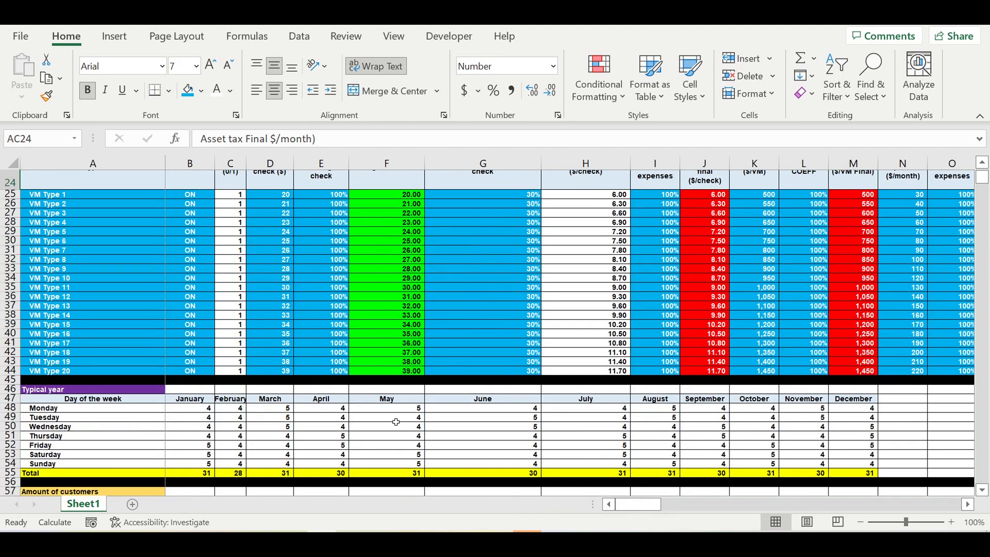
{"action": "scroll", "coordinate": [396, 422], "scroll_direction": "down", "scroll_amount": 15}
{"action": "scroll", "coordinate": [404, 424], "scroll_direction": "down", "scroll_amount": 15}
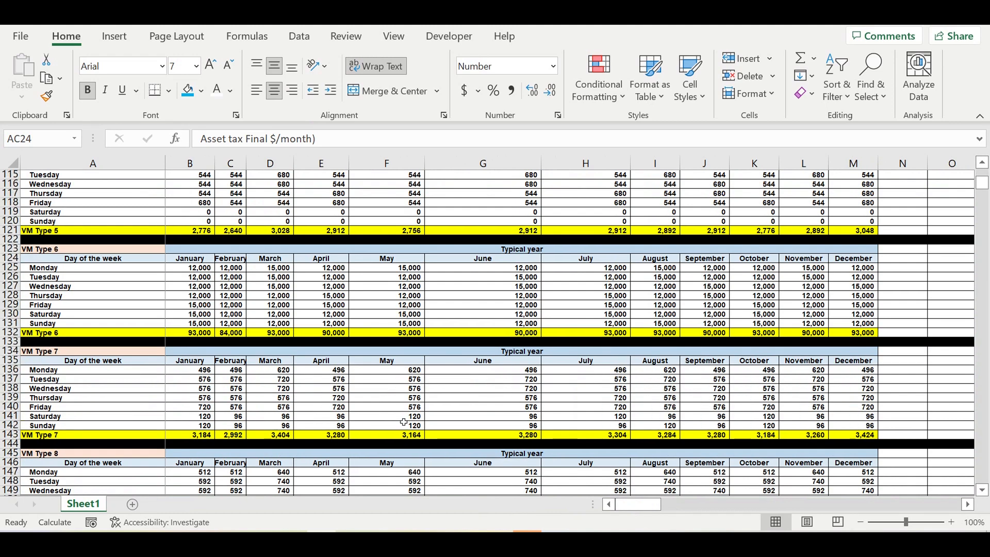
{"action": "scroll", "coordinate": [403, 421], "scroll_direction": "down", "scroll_amount": 20}
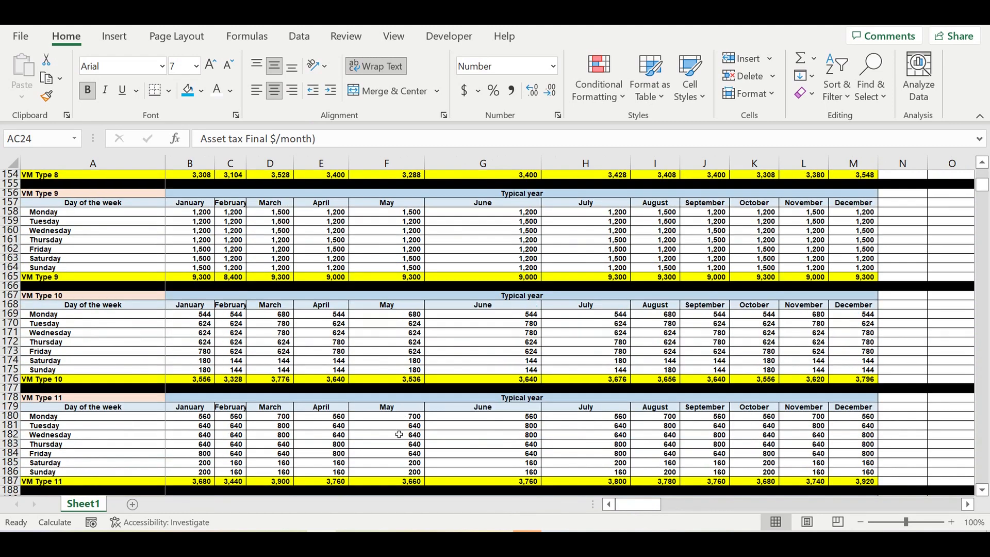
{"action": "scroll", "coordinate": [401, 425], "scroll_direction": "down", "scroll_amount": 4}
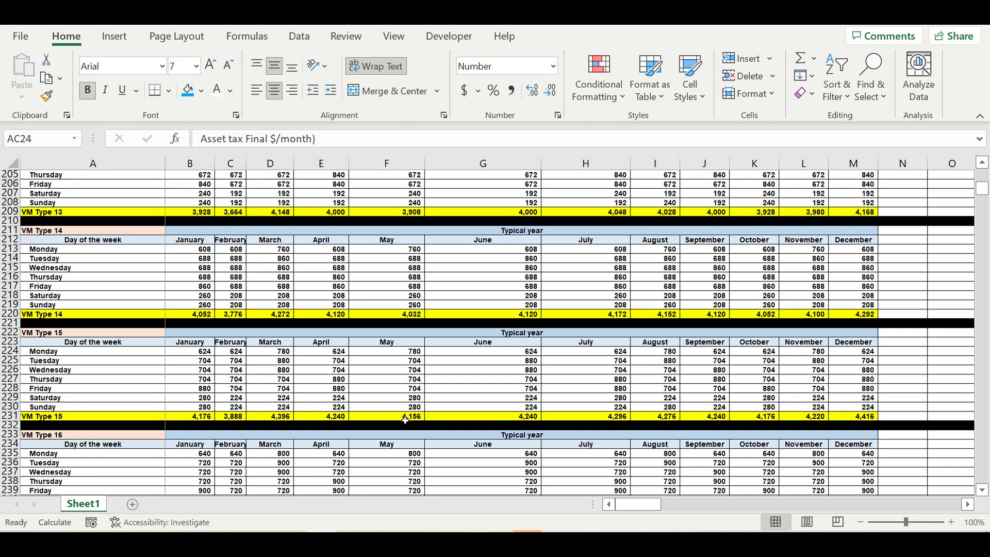
{"action": "scroll", "coordinate": [400, 425], "scroll_direction": "down", "scroll_amount": 20}
{"action": "mouse_move", "coordinate": [985, 200]}
{"action": "left_mouse_down"}
{"action": "mouse_move", "coordinate": [981, 262]}
{"action": "mouse_move", "coordinate": [983, 191]}
{"action": "left_mouse_up"}
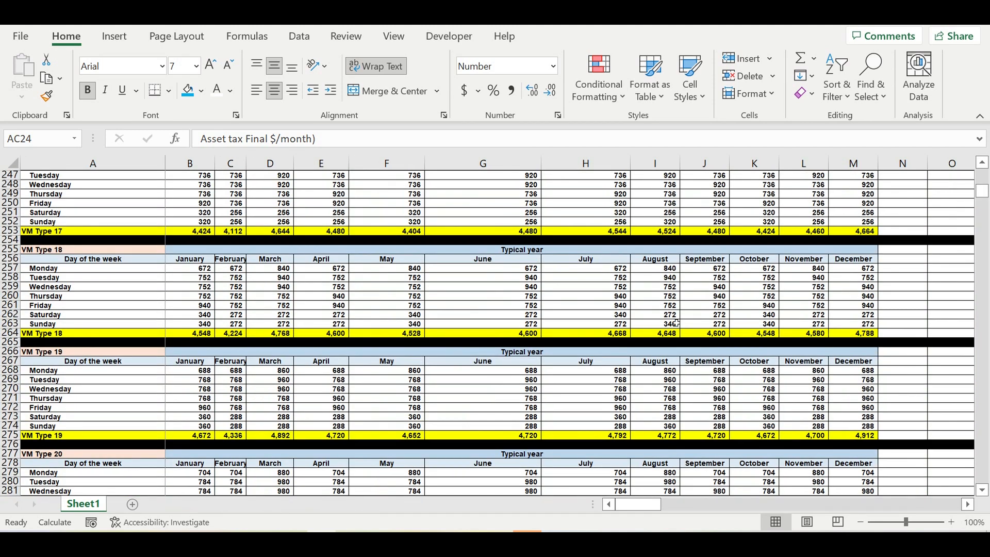
{"action": "scroll", "coordinate": [676, 324], "scroll_direction": "down", "scroll_amount": 9}
{"action": "scroll", "coordinate": [663, 352], "scroll_direction": "down", "scroll_amount": 15}
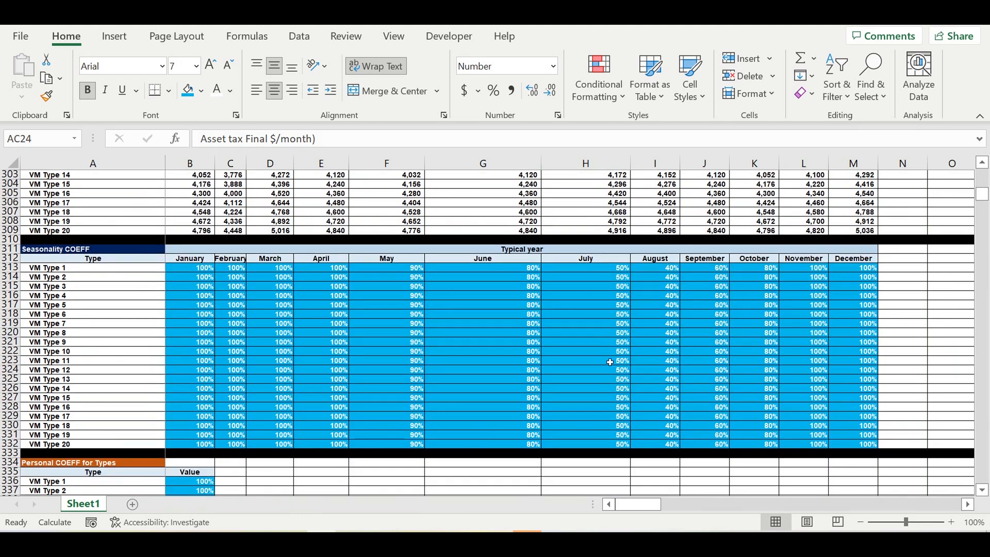
{"action": "scroll", "coordinate": [608, 374], "scroll_direction": "down", "scroll_amount": 20}
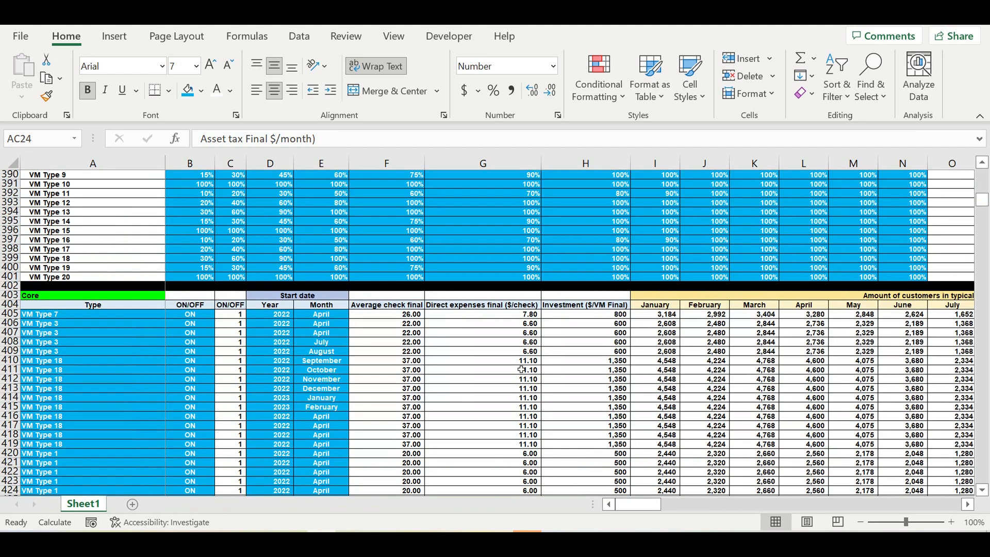
Examine the Type, ON/OFF and Start date entries in the first rows of the Core table
{"action": "left_click_drag", "start_coordinate": [52, 318], "coordinate": [62, 487]}
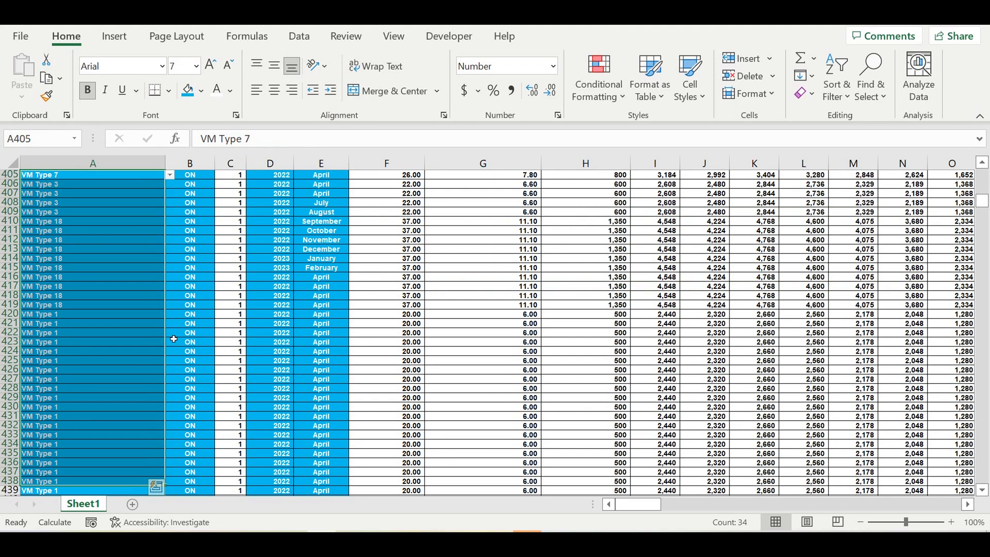
{"action": "scroll", "coordinate": [298, 281], "scroll_direction": "up", "scroll_amount": 3}
{"action": "left_click_drag", "start_coordinate": [284, 260], "coordinate": [320, 433]}
{"action": "left_click", "coordinate": [199, 278]}
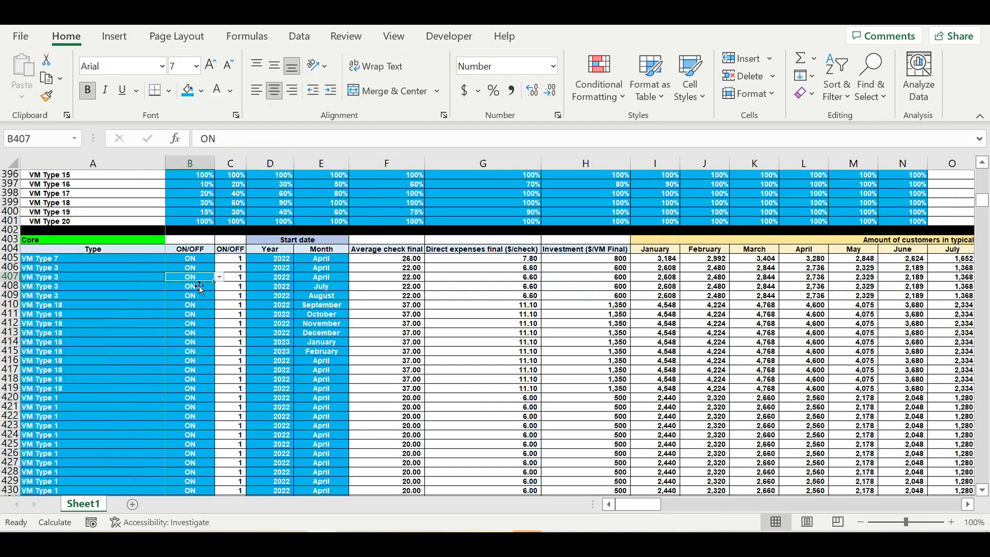
Add the header "Asset tax ($/month)" in AS404, directly after the Core table's Periodic service exp 5 column
{"action": "left_click_drag", "start_coordinate": [645, 509], "coordinate": [752, 509]}
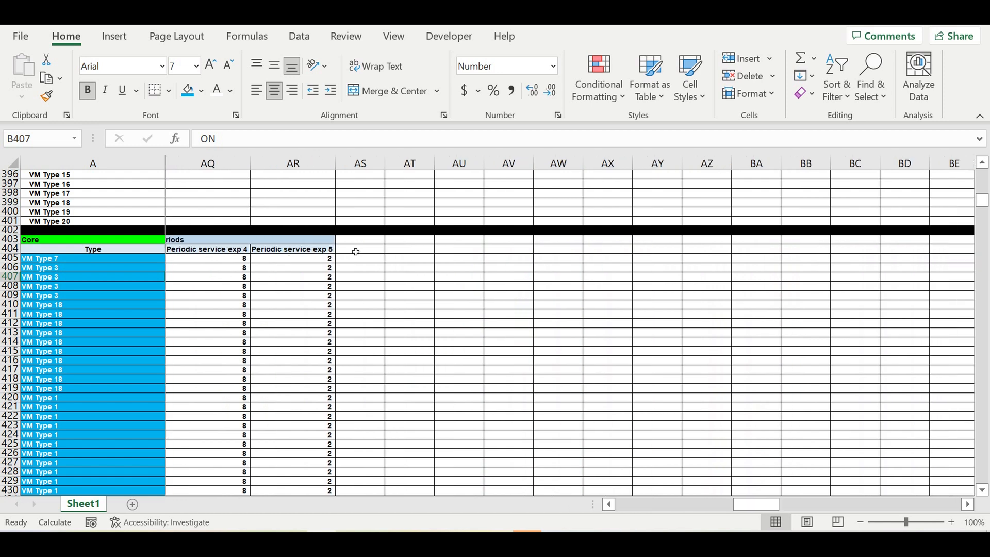
{"action": "left_click", "coordinate": [351, 248]}
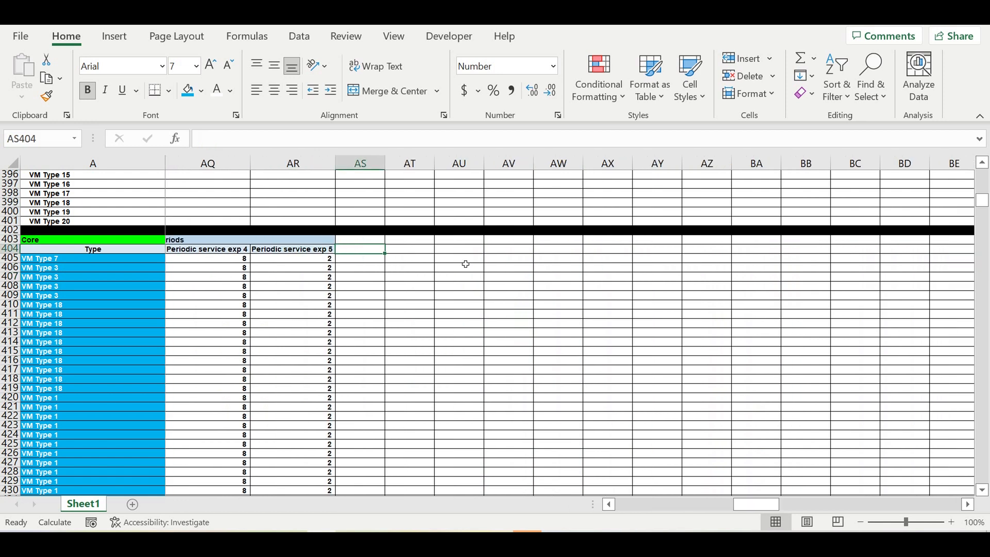
{"action": "type", "text": "Asset ta"}
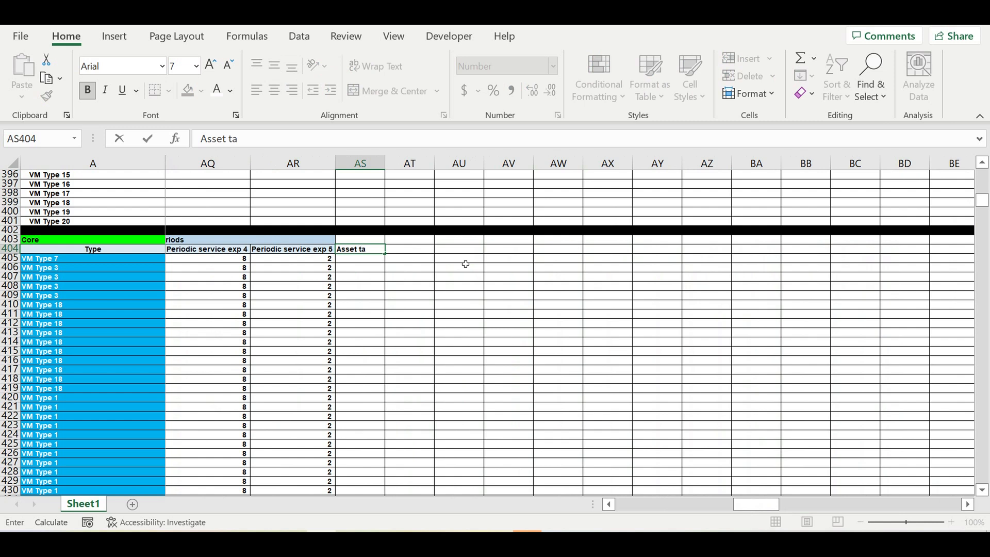
{"action": "type", "text": "x ($/month"}
{"action": "left_click", "coordinate": [478, 315]}
Fit column AS to its header text and fill header cell AS404 with light blue
{"action": "left_click", "coordinate": [366, 258]}
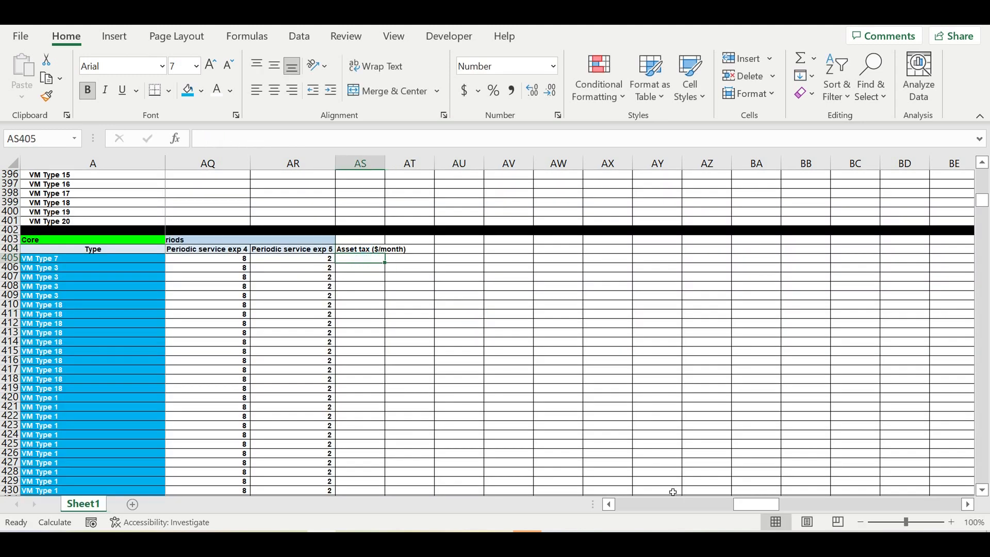
{"action": "left_click_drag", "start_coordinate": [762, 508], "coordinate": [741, 510]}
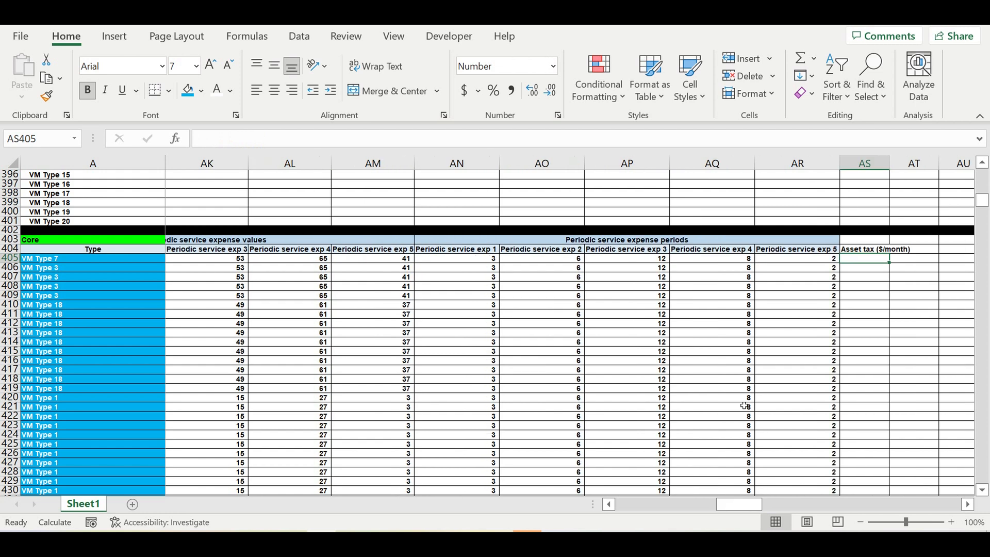
{"action": "double_click", "coordinate": [890, 163]}
{"action": "left_click", "coordinate": [883, 249]}
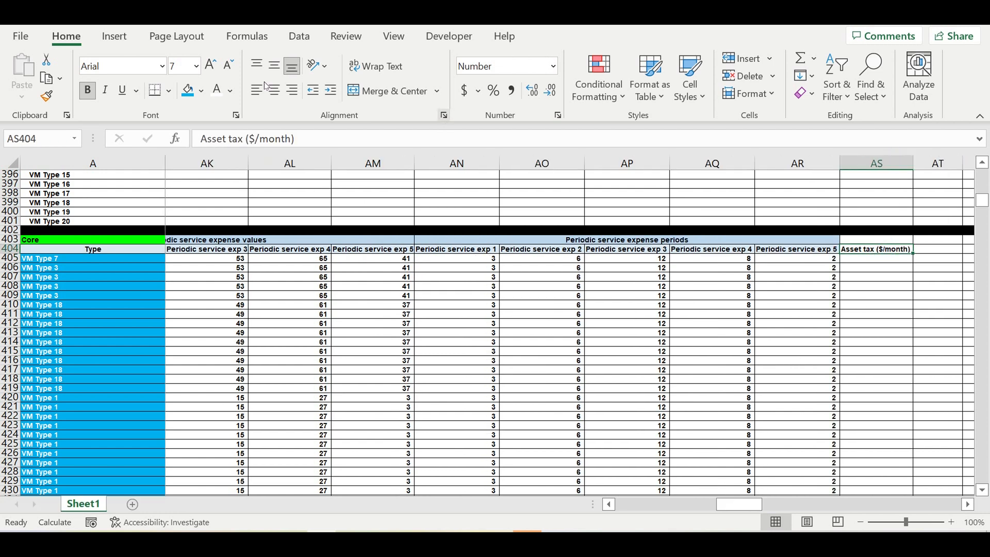
{"action": "left_click", "coordinate": [201, 90]}
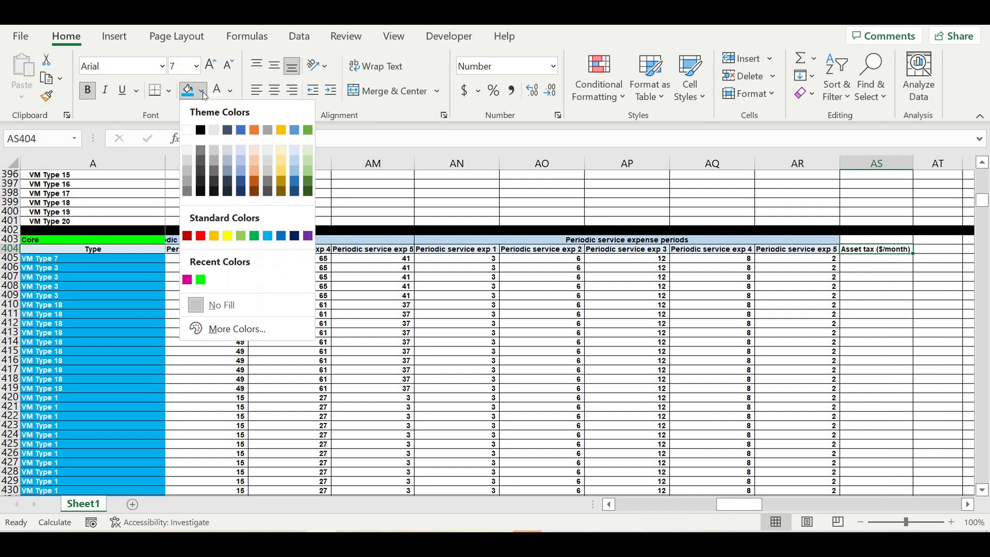
{"action": "left_click", "coordinate": [297, 152]}
{"action": "left_click", "coordinate": [794, 332]}
Start a VLOOKUP formula in AS405 with the column-locked machine type $A405 as the lookup value
{"action": "left_click", "coordinate": [870, 259]}
{"action": "type", "text": "=vl"}
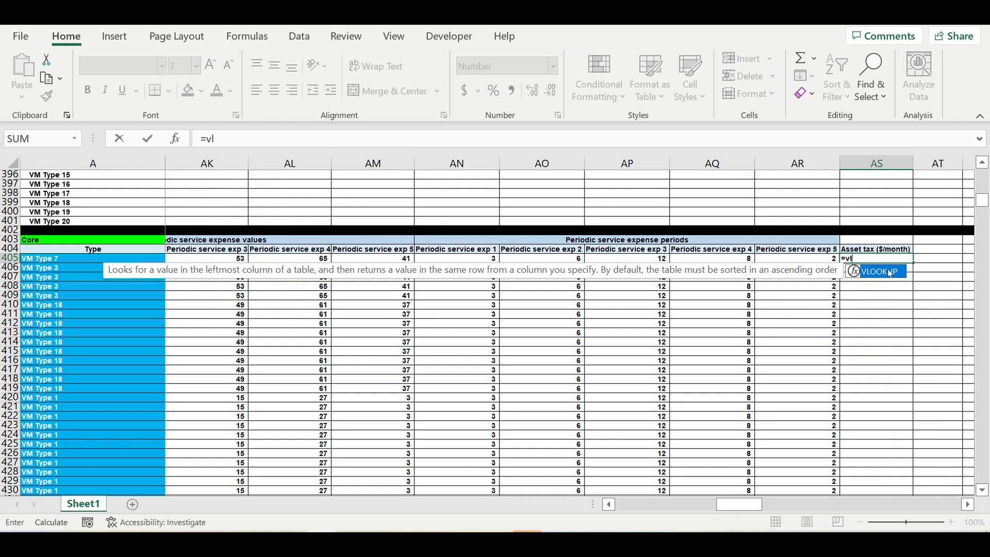
{"action": "double_click", "coordinate": [890, 272]}
{"action": "left_click", "coordinate": [100, 262]}
{"action": "left_click", "coordinate": [291, 144]}
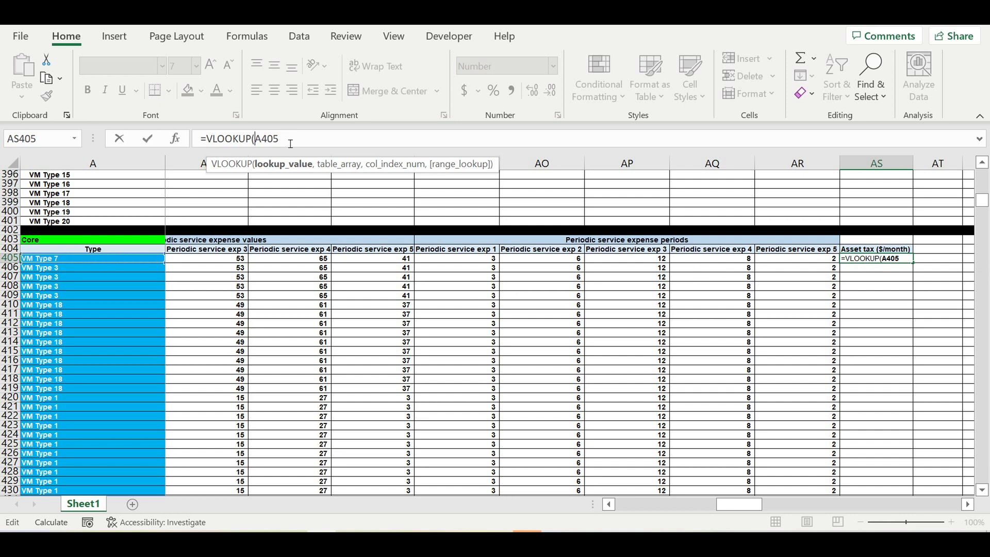
{"action": "type", "text": "$"}
{"action": "left_click", "coordinate": [297, 144]}
{"action": "type", "text": ","}
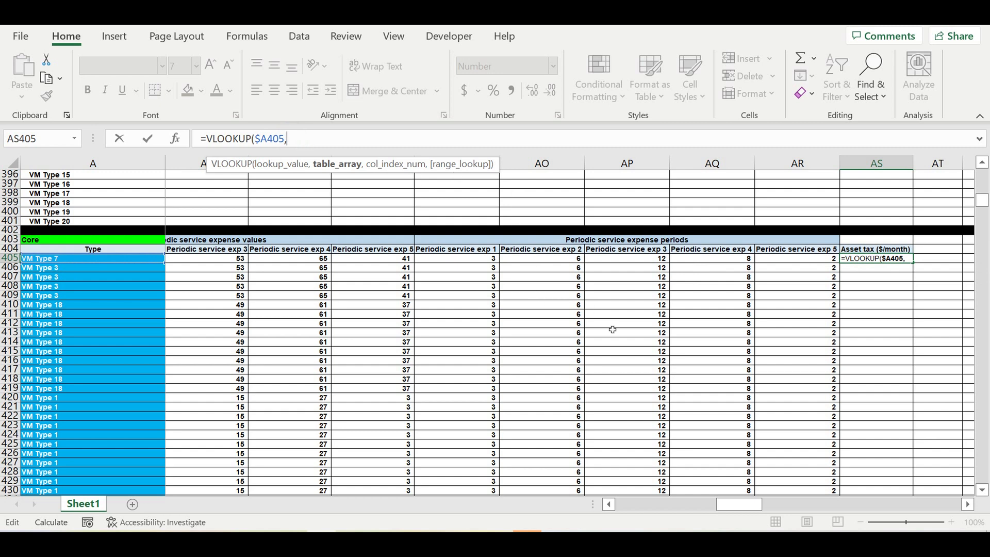
Reference the Vending Machines data range A25:AC44 as the lookup table in the AS405 formula
{"action": "left_click_drag", "start_coordinate": [739, 512], "coordinate": [607, 507]}
{"action": "scroll", "coordinate": [981, 295], "scroll_direction": "up", "scroll_amount": 3}
{"action": "mouse_move", "coordinate": [983, 196]}
{"action": "left_mouse_down"}
{"action": "mouse_move", "coordinate": [985, 170]}
{"action": "mouse_move", "coordinate": [986, 195]}
{"action": "left_mouse_up"}
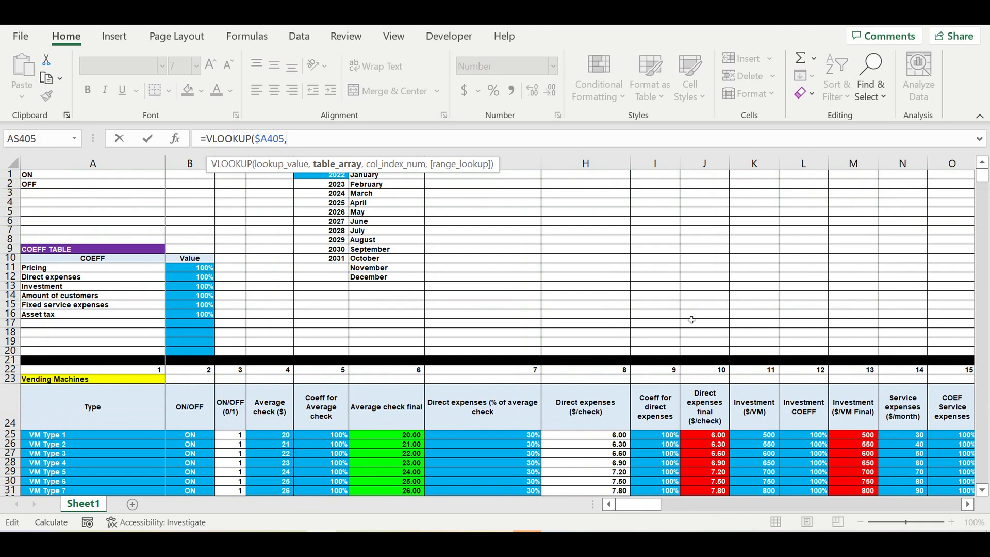
{"action": "scroll", "coordinate": [557, 363], "scroll_direction": "down", "scroll_amount": 4}
{"action": "left_click_drag", "start_coordinate": [148, 324], "coordinate": [988, 373]}
{"action": "left_click_drag", "start_coordinate": [789, 462], "coordinate": [843, 462]}
Make the lookup table reference absolute as $A$25:$AC$44
{"action": "left_click", "coordinate": [297, 143]}
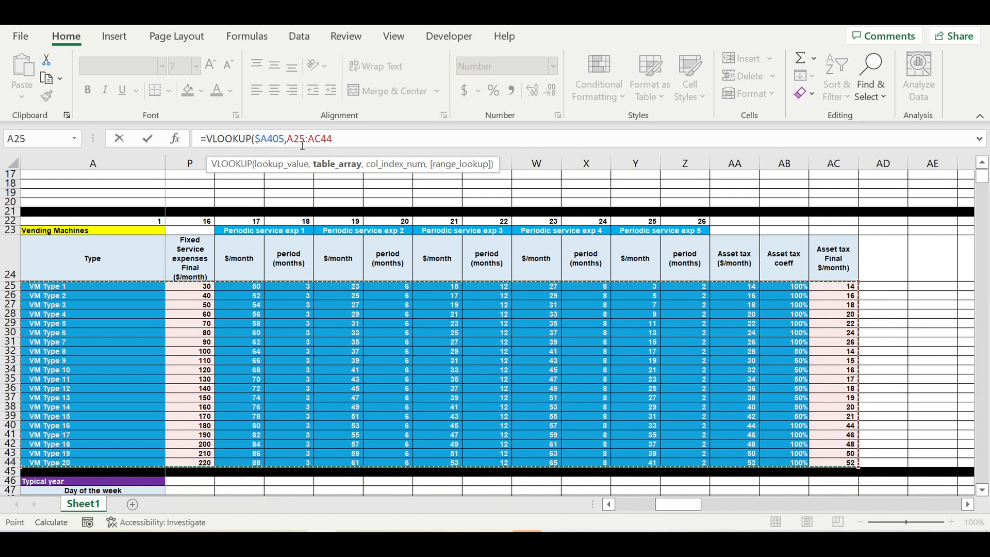
{"action": "type", "text": "$"}
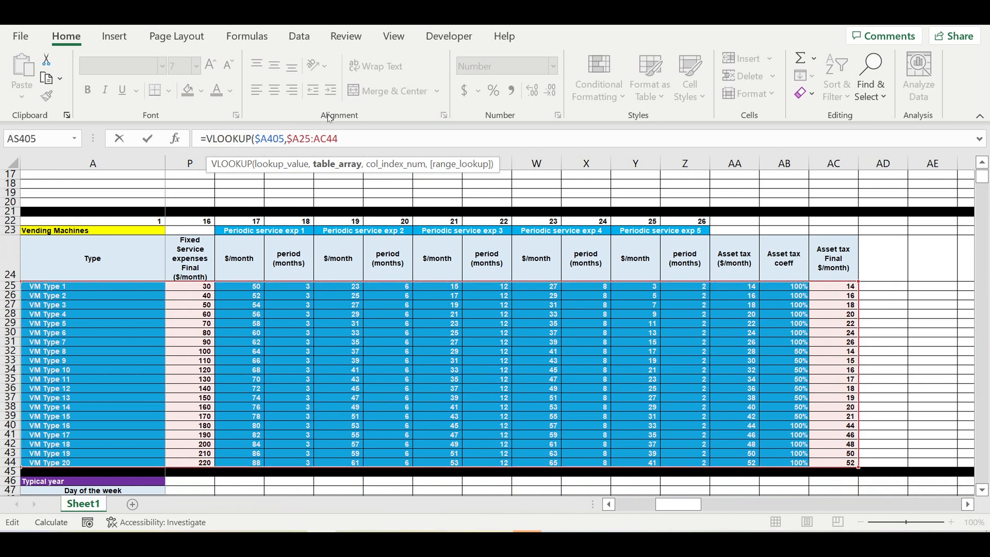
{"action": "key", "text": "Right"}
{"action": "type", "text": "$A$"}
{"action": "key", "text": "Right"}
{"action": "key", "text": "Right"}
{"action": "type", "text": "$"}
Complete the VLOOKUP with column index 29 and 1 as the range lookup argument
{"action": "type", "text": ","}
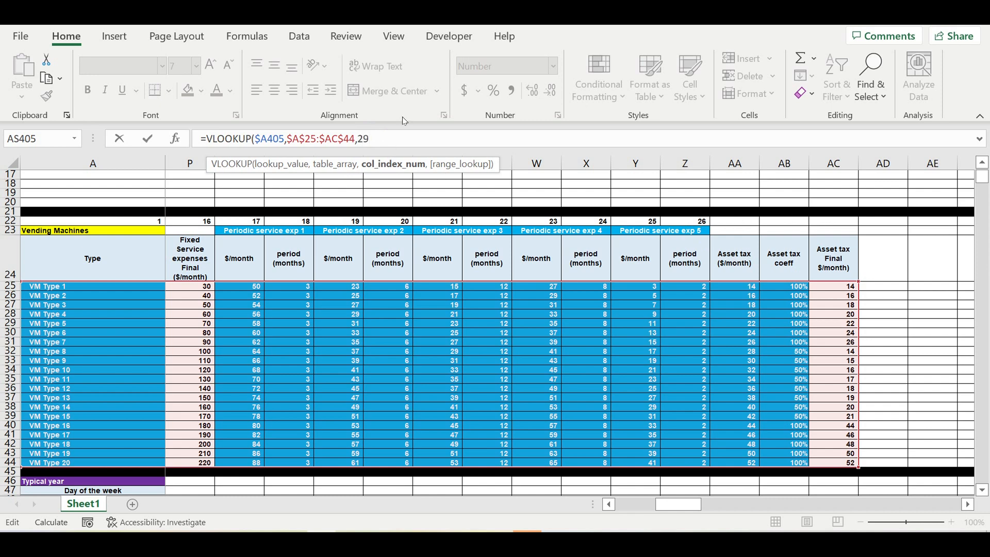
{"action": "type", "text": ",2"}
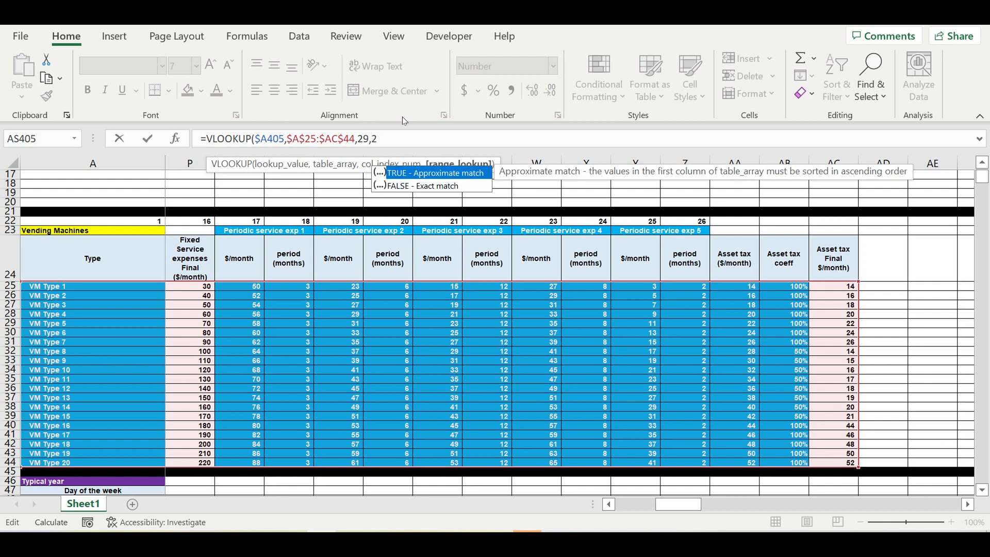
{"action": "key", "text": "BackSpace"}
{"action": "type", "text": "1"}
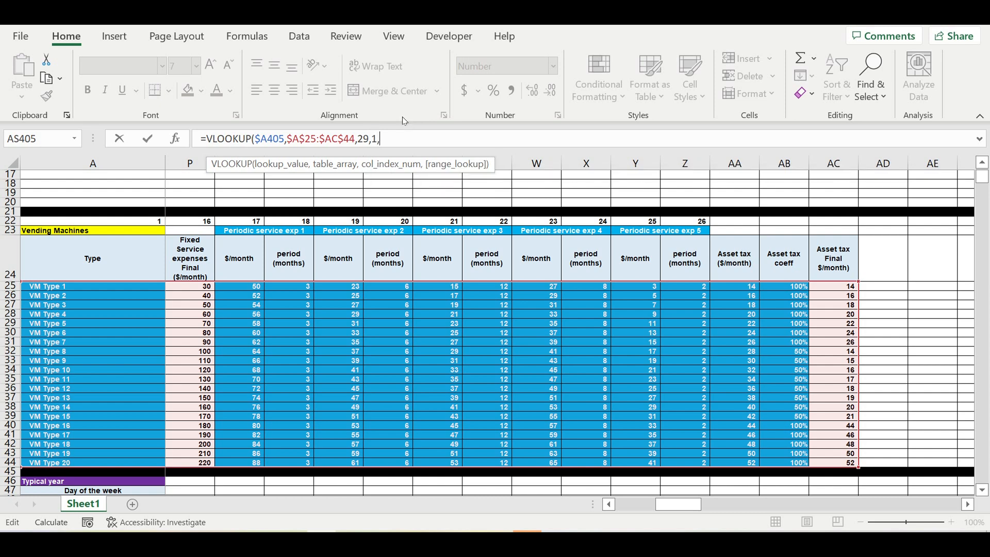
{"action": "type", "text": ")"}
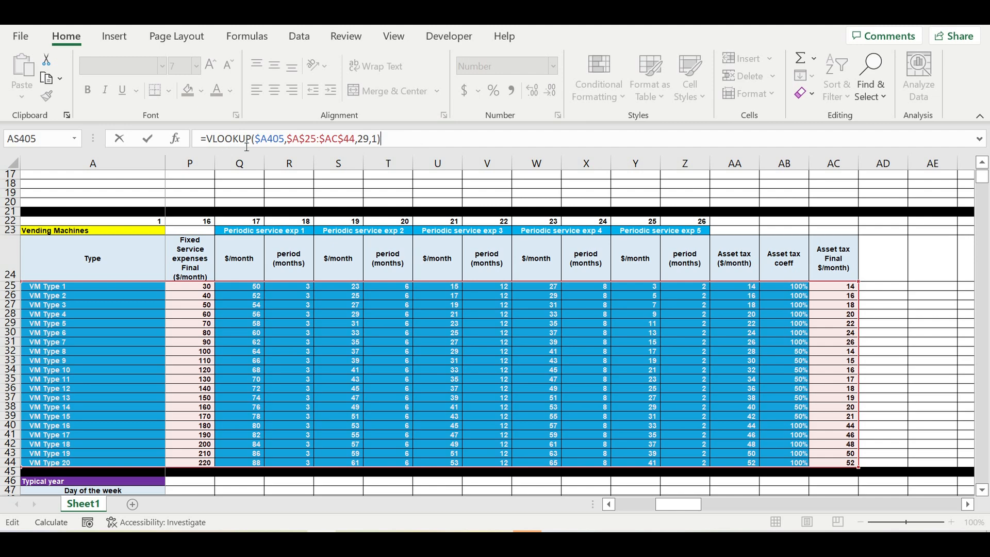
Wrap the AS405 VLOOKUP in IFERROR with 0 as the error value and enter the formula
{"action": "left_click", "coordinate": [209, 139]}
{"action": "type", "text": "if"}
{"action": "double_click", "coordinate": [236, 177]}
{"action": "left_click", "coordinate": [446, 140]}
{"action": "type", "text": ", "}
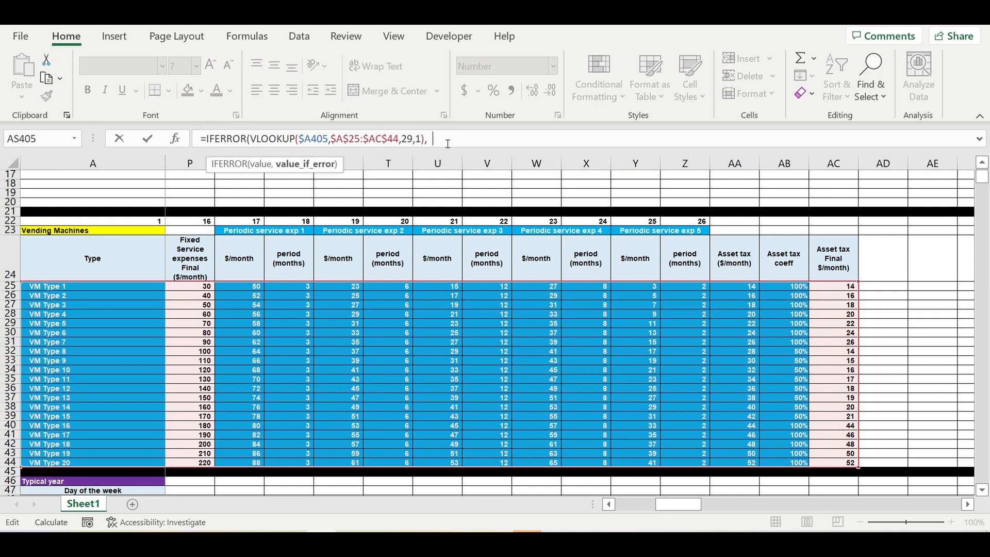
{"action": "type", "text": "0)"}
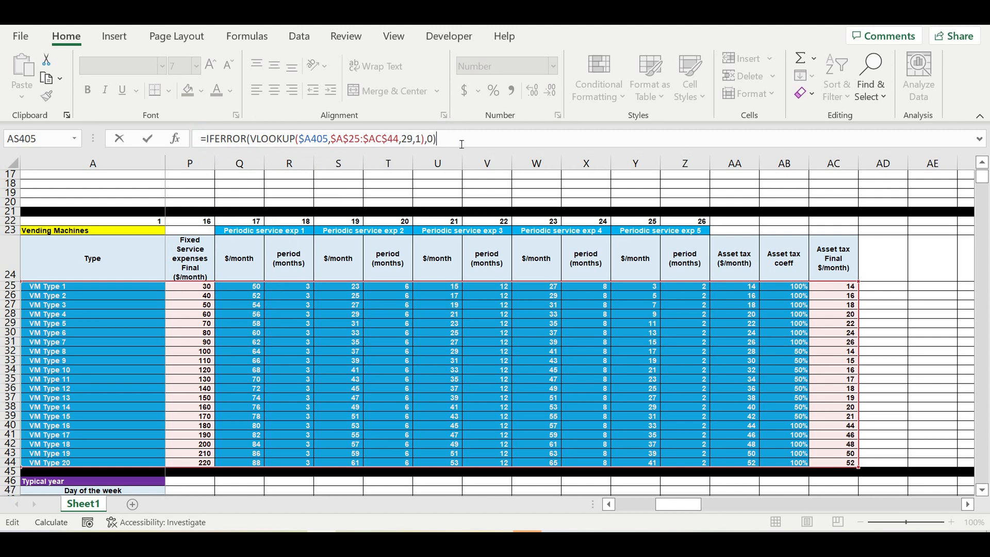
{"action": "key", "text": "Return"}
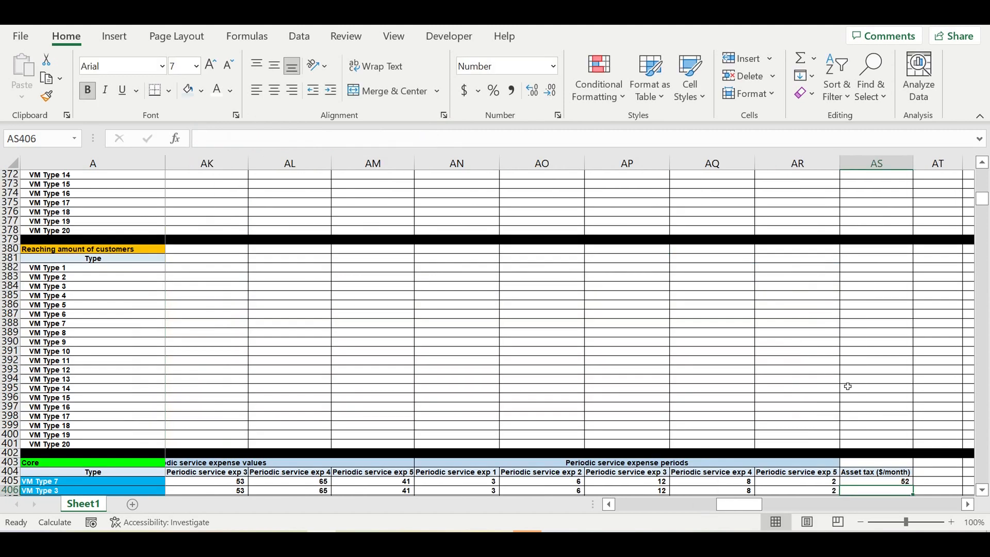
Fill the AS405 asset tax formula down through AS604, the last row of the Core table
{"action": "scroll", "coordinate": [851, 386], "scroll_direction": "down", "scroll_amount": 3}
{"action": "scroll", "coordinate": [918, 384], "scroll_direction": "down", "scroll_amount": 4}
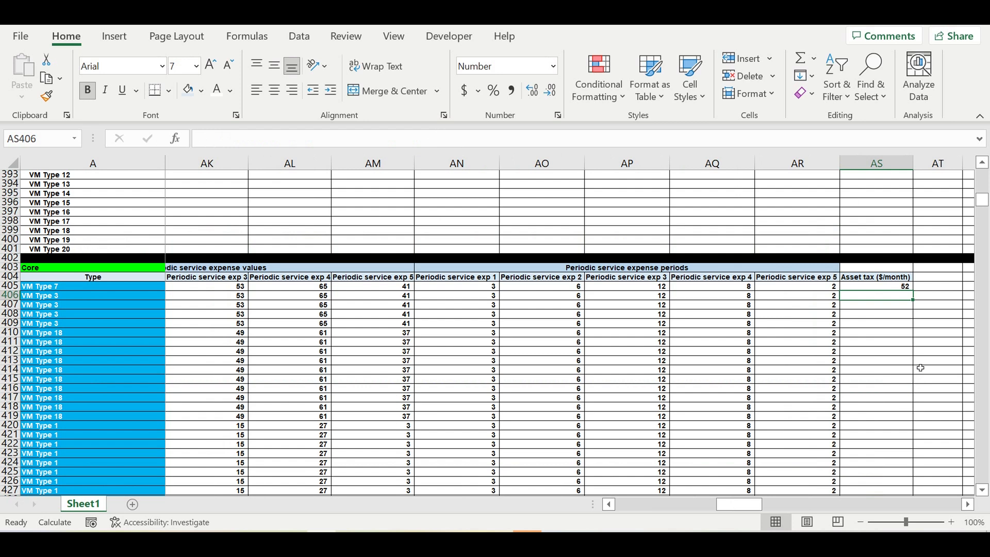
{"action": "left_click", "coordinate": [896, 286]}
{"action": "left_click_drag", "start_coordinate": [915, 293], "coordinate": [913, 495]}
{"action": "left_click_drag", "start_coordinate": [892, 428], "coordinate": [886, 393]}
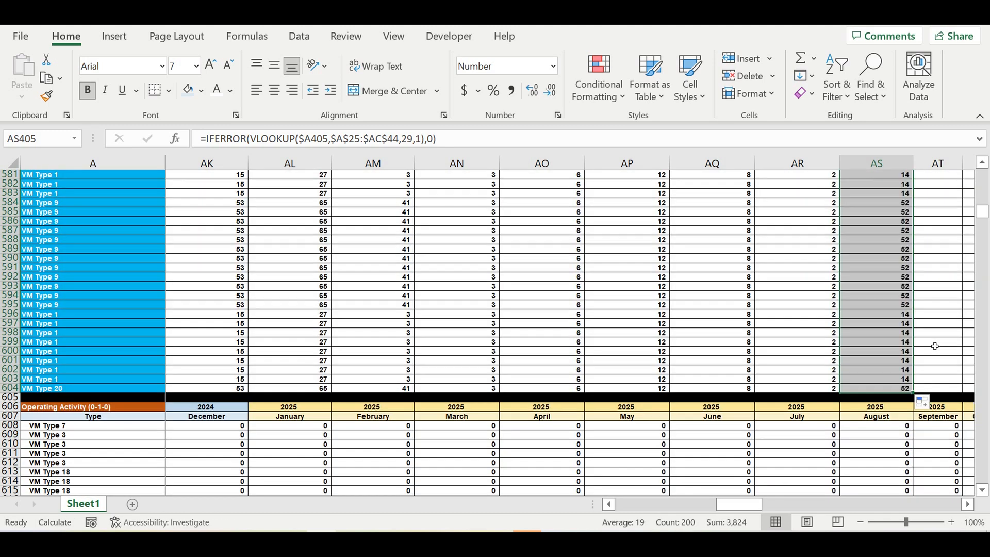
Multiply the AS405 asset tax formula by the first machine's numeric ON/OFF flag in C405
{"action": "left_click", "coordinate": [937, 325]}
{"action": "scroll", "coordinate": [937, 338], "scroll_direction": "up", "scroll_amount": 5}
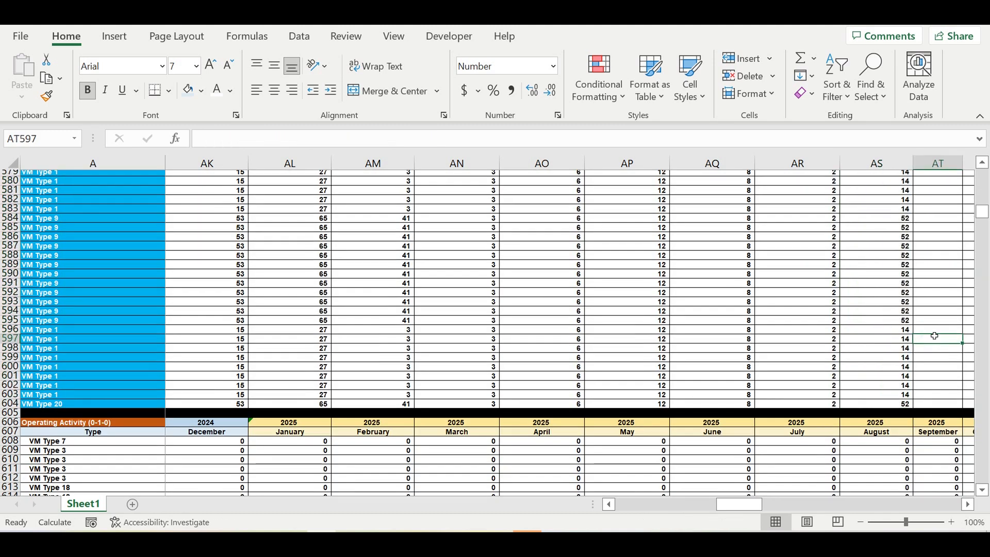
{"action": "scroll", "coordinate": [935, 336], "scroll_direction": "up", "scroll_amount": 12}
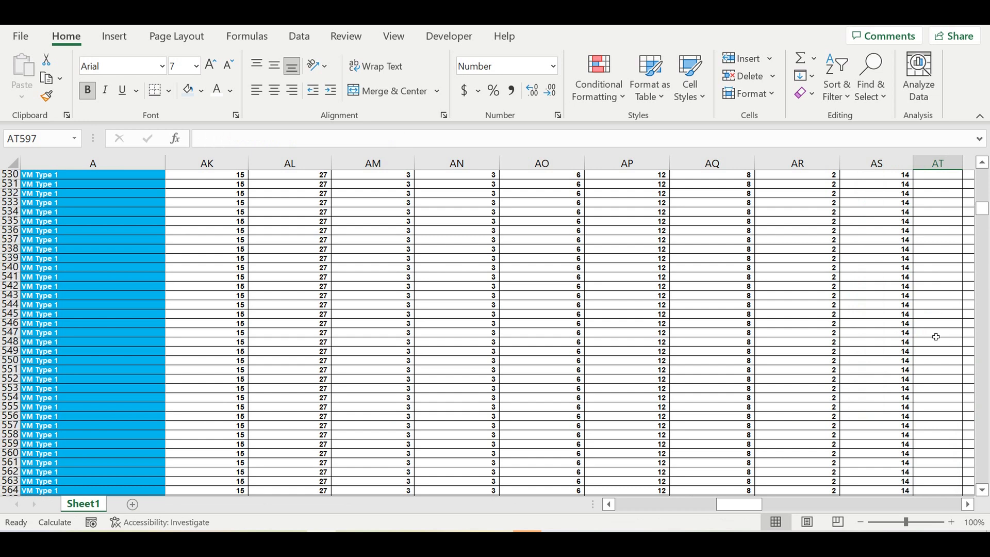
{"action": "scroll", "coordinate": [937, 337], "scroll_direction": "up", "scroll_amount": 7}
{"action": "scroll", "coordinate": [937, 337], "scroll_direction": "up", "scroll_amount": 11}
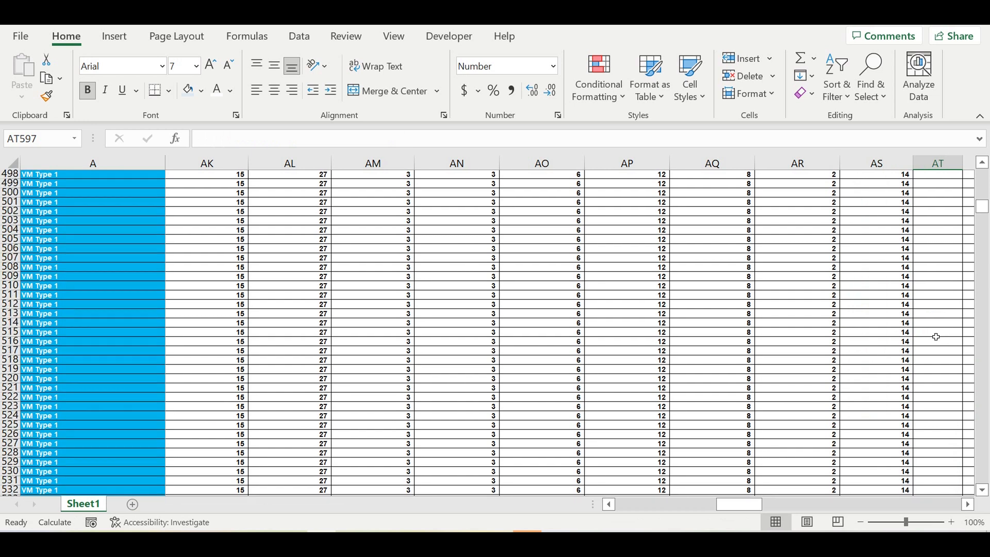
{"action": "scroll", "coordinate": [937, 335], "scroll_direction": "up", "scroll_amount": 20}
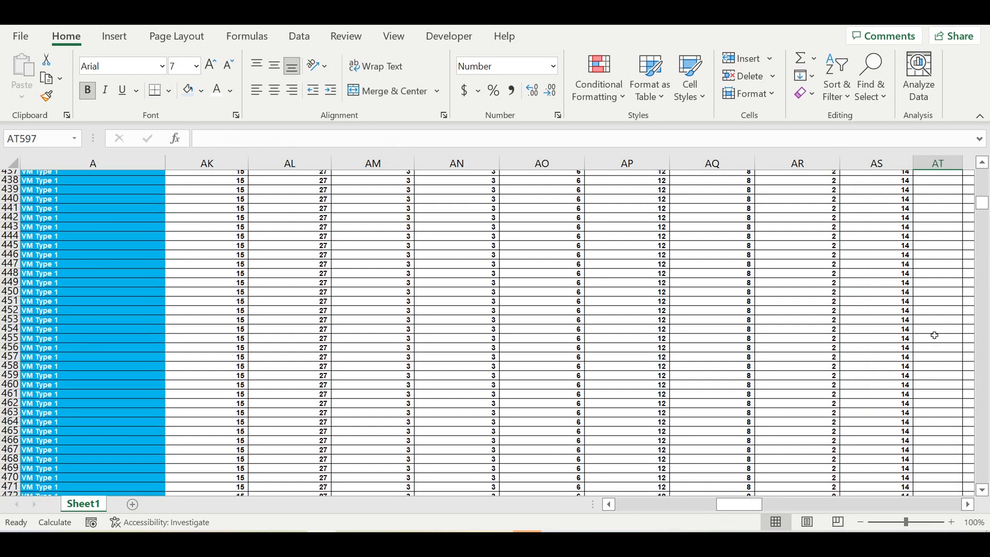
{"action": "scroll", "coordinate": [935, 326], "scroll_direction": "up", "scroll_amount": 10}
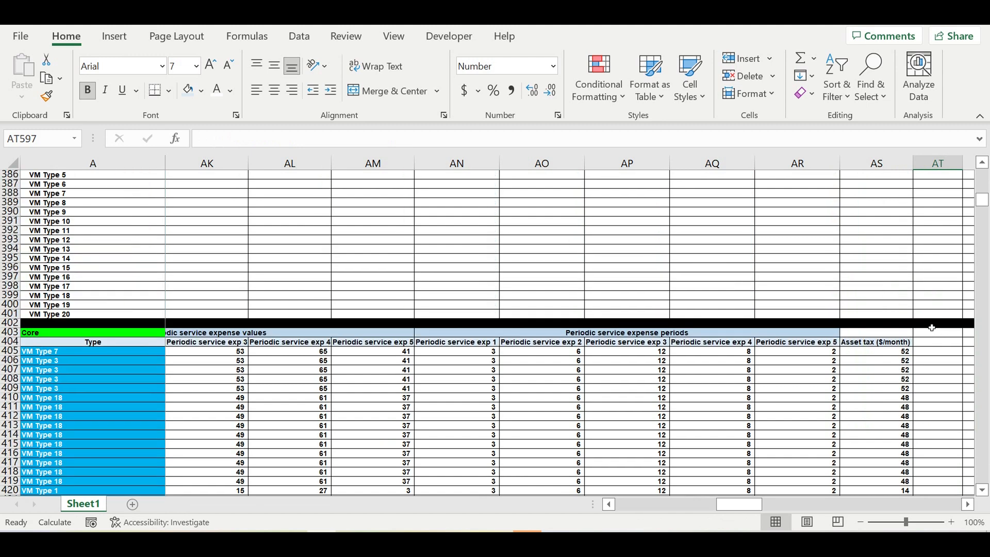
{"action": "left_click", "coordinate": [891, 352]}
{"action": "left_click", "coordinate": [508, 148]}
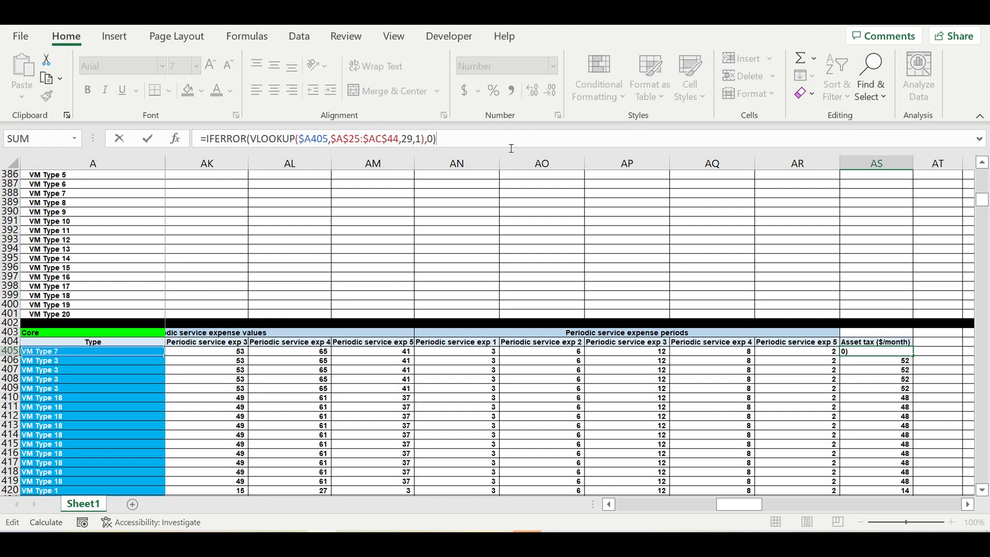
{"action": "type", "text": "*"}
{"action": "left_click_drag", "start_coordinate": [739, 504], "coordinate": [636, 503]}
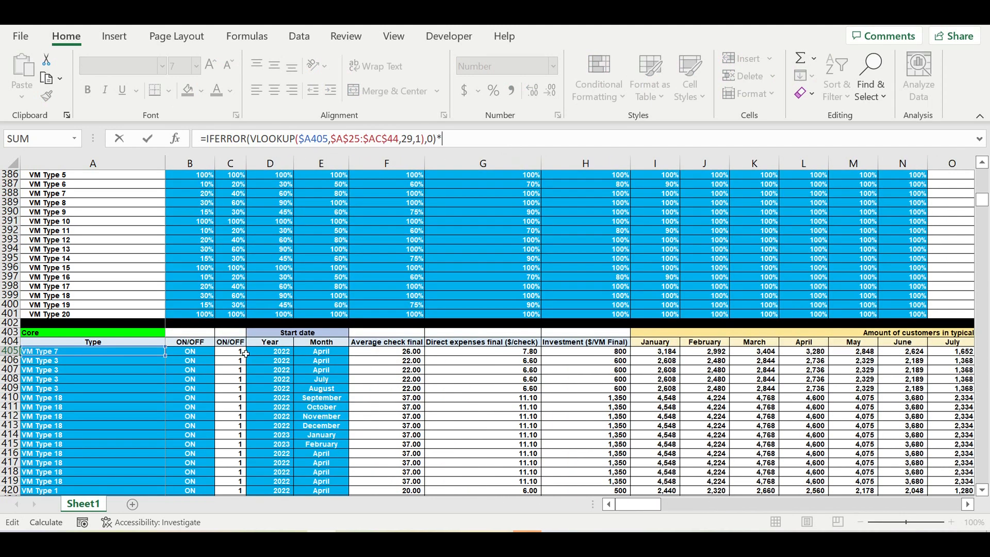
{"action": "left_click", "coordinate": [240, 354]}
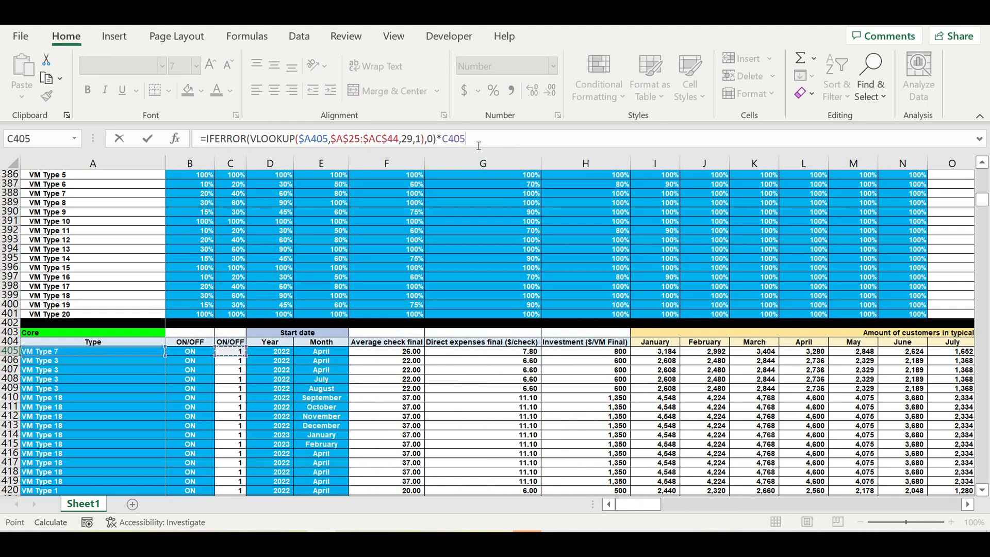
Copy the *C405 term within the AS405 formula and finish editing the cell
{"action": "left_click_drag", "start_coordinate": [478, 145], "coordinate": [438, 145]}
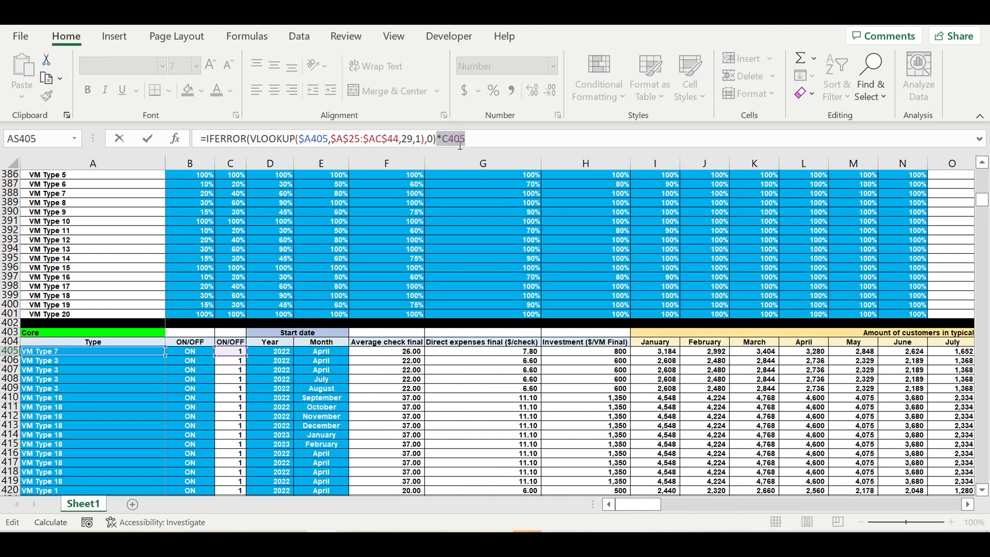
{"action": "key", "text": "ctrl+c"}
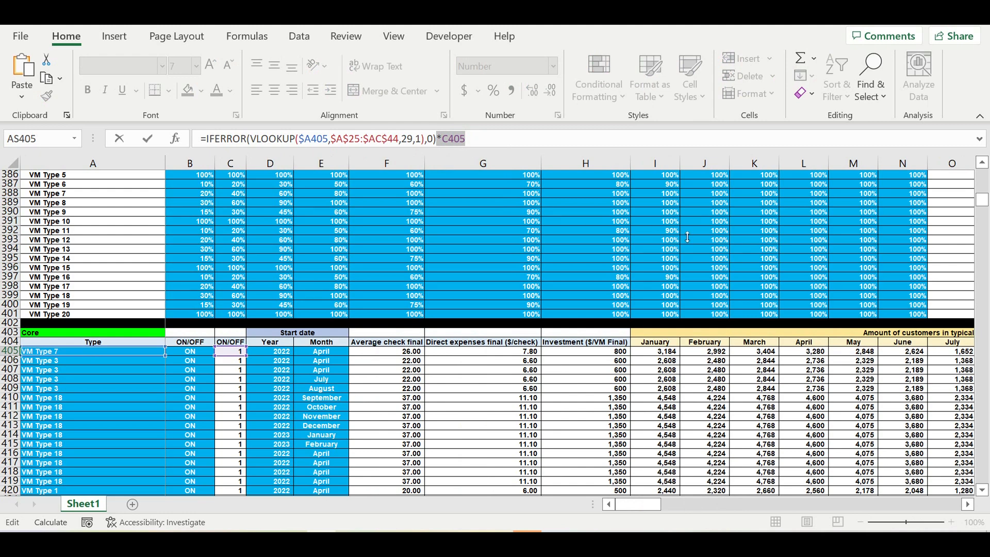
{"action": "key", "text": "Escape"}
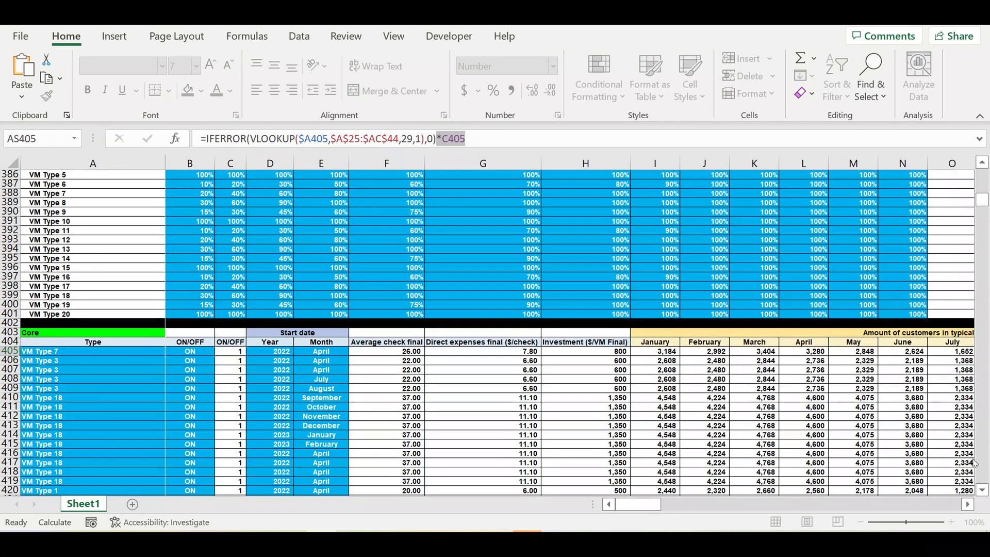
Fill the AS405 formula with the *C405 multiplier down through AS604, the last row of the Core table
{"action": "key", "text": "Down"}
{"action": "key", "text": "Down"}
{"action": "left_click", "coordinate": [905, 351]}
{"action": "left_click_drag", "start_coordinate": [913, 355], "coordinate": [913, 500]}
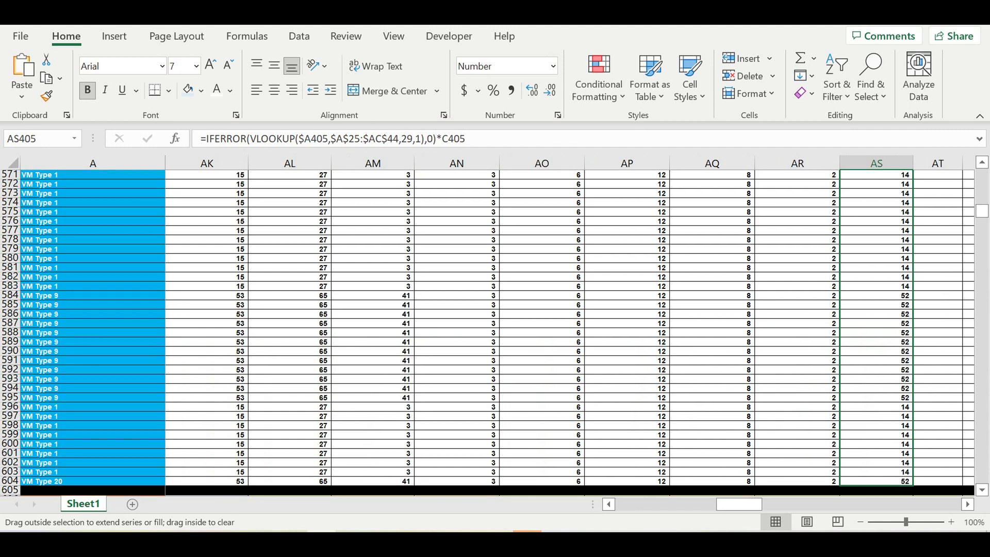
{"action": "left_click_drag", "start_coordinate": [913, 463], "coordinate": [910, 352]}
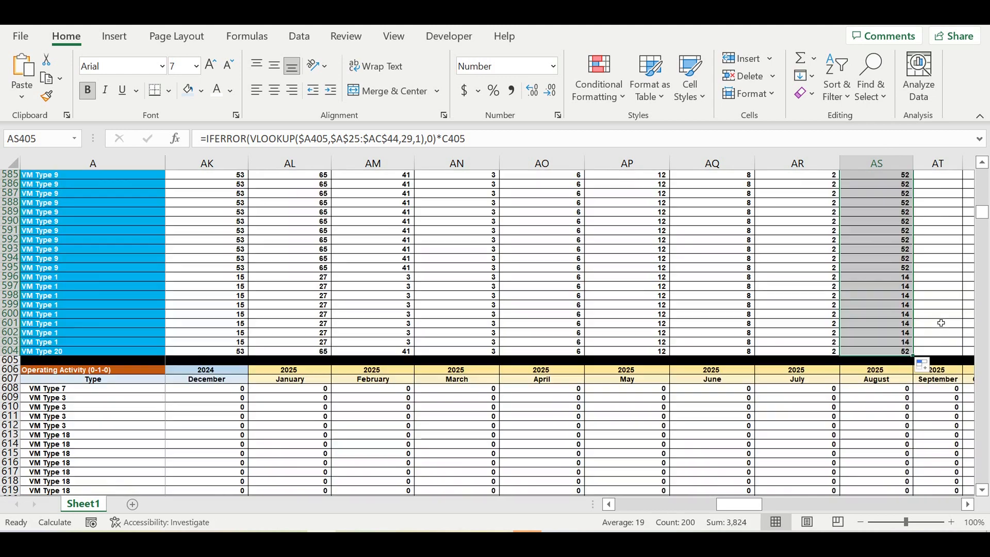
{"action": "left_click", "coordinate": [944, 323]}
{"action": "left_click", "coordinate": [830, 316]}
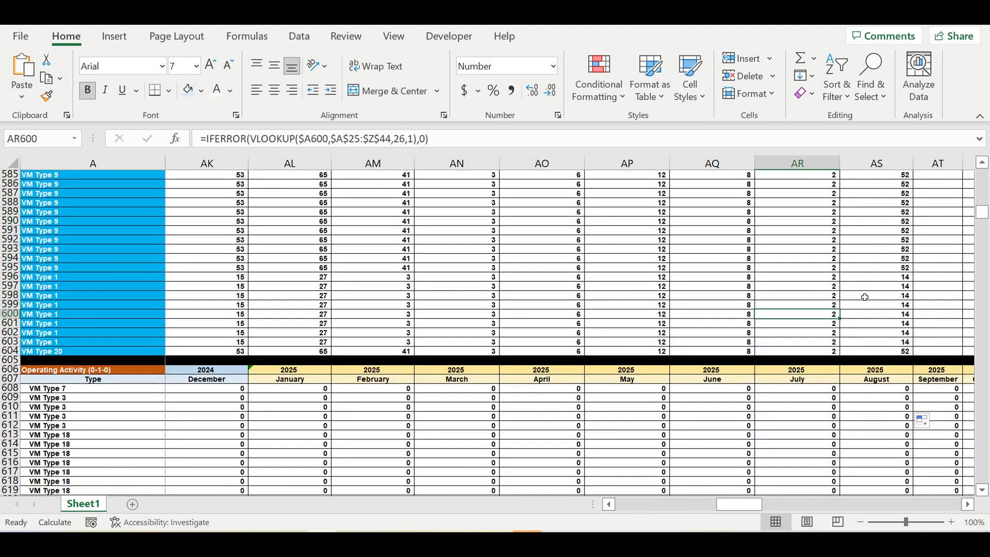
Copy rows 4666 to 4868, the whole Periodic service exp 5 final payments block including its black separator row
{"action": "scroll", "coordinate": [865, 298], "scroll_direction": "up", "scroll_amount": 10}
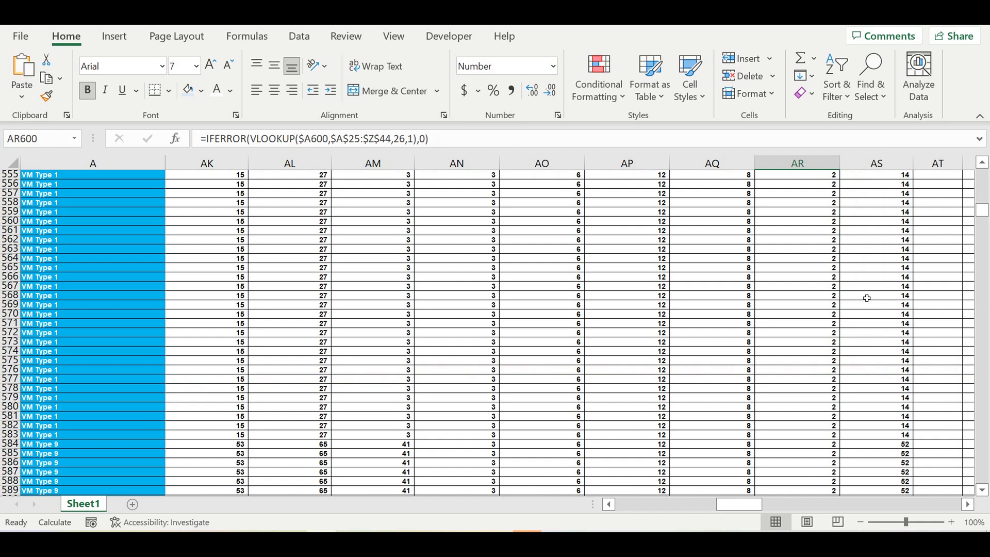
{"action": "scroll", "coordinate": [867, 298], "scroll_direction": "up", "scroll_amount": 20}
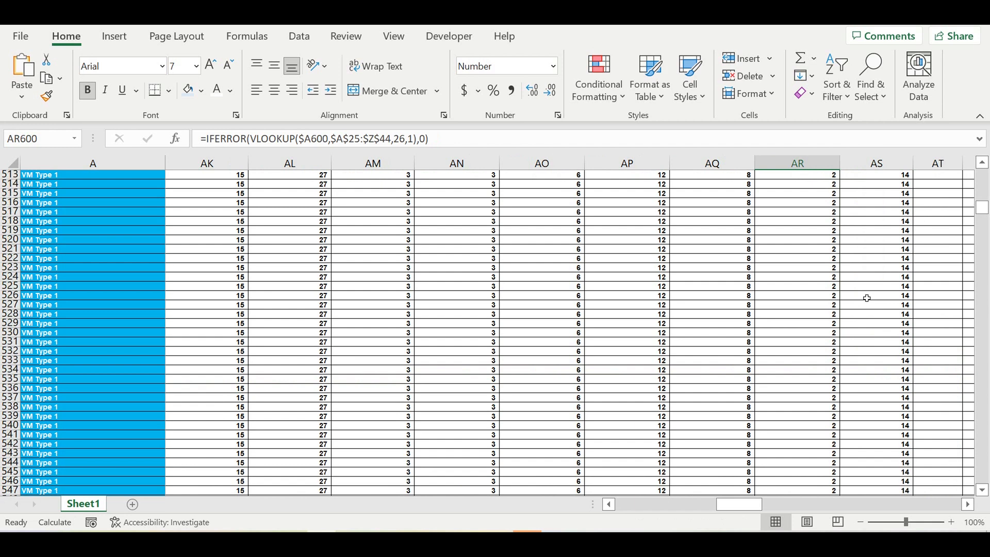
{"action": "scroll", "coordinate": [866, 299], "scroll_direction": "up", "scroll_amount": 10}
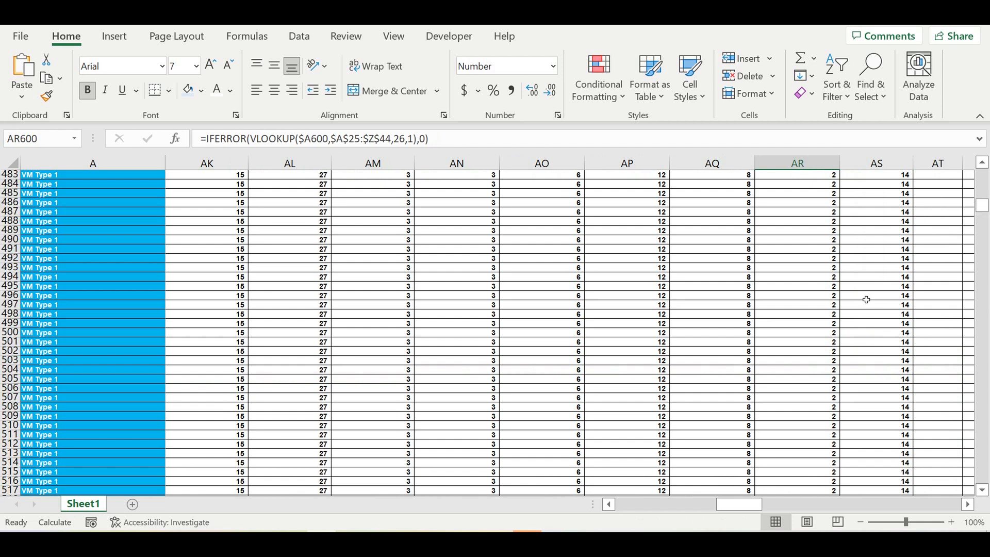
{"action": "scroll", "coordinate": [866, 304], "scroll_direction": "up", "scroll_amount": 4}
{"action": "left_click_drag", "start_coordinate": [743, 506], "coordinate": [574, 514]}
{"action": "left_click_drag", "start_coordinate": [981, 202], "coordinate": [987, 509]}
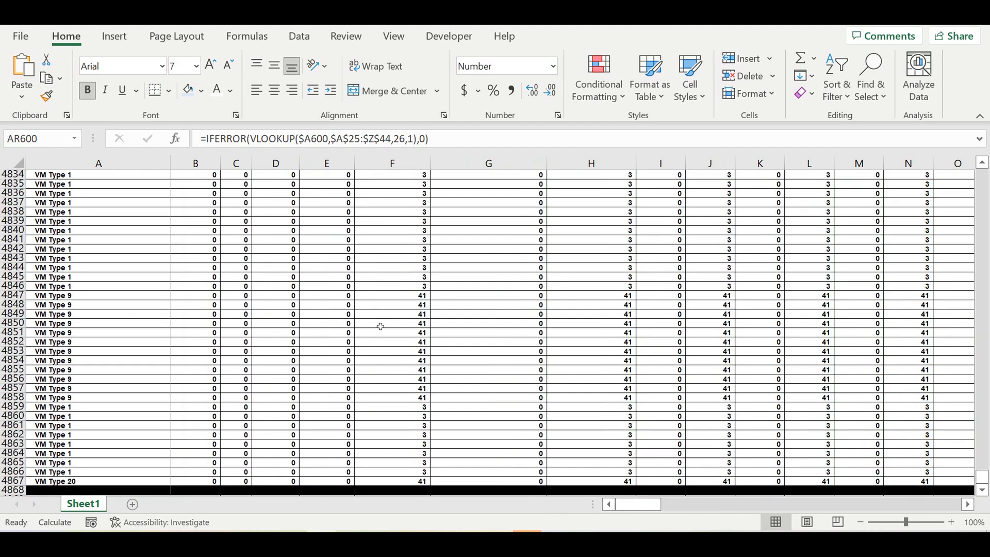
{"action": "scroll", "coordinate": [381, 326], "scroll_direction": "down", "scroll_amount": 4}
{"action": "scroll", "coordinate": [225, 311], "scroll_direction": "up", "scroll_amount": 10}
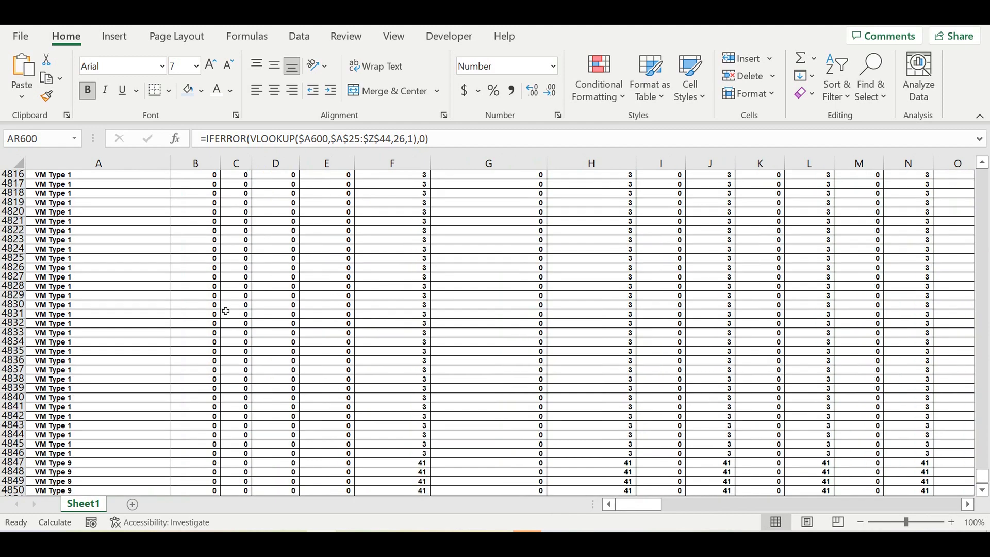
{"action": "scroll", "coordinate": [226, 311], "scroll_direction": "up", "scroll_amount": 11}
{"action": "scroll", "coordinate": [226, 312], "scroll_direction": "up", "scroll_amount": 10}
{"action": "scroll", "coordinate": [226, 312], "scroll_direction": "up", "scroll_amount": 10}
{"action": "scroll", "coordinate": [226, 311], "scroll_direction": "up", "scroll_amount": 20}
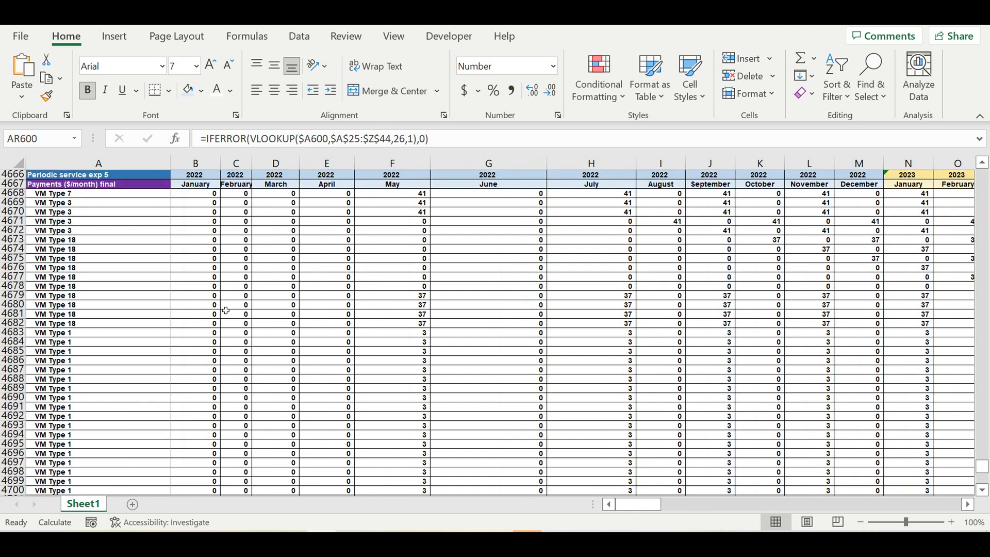
{"action": "left_click", "coordinate": [182, 352]}
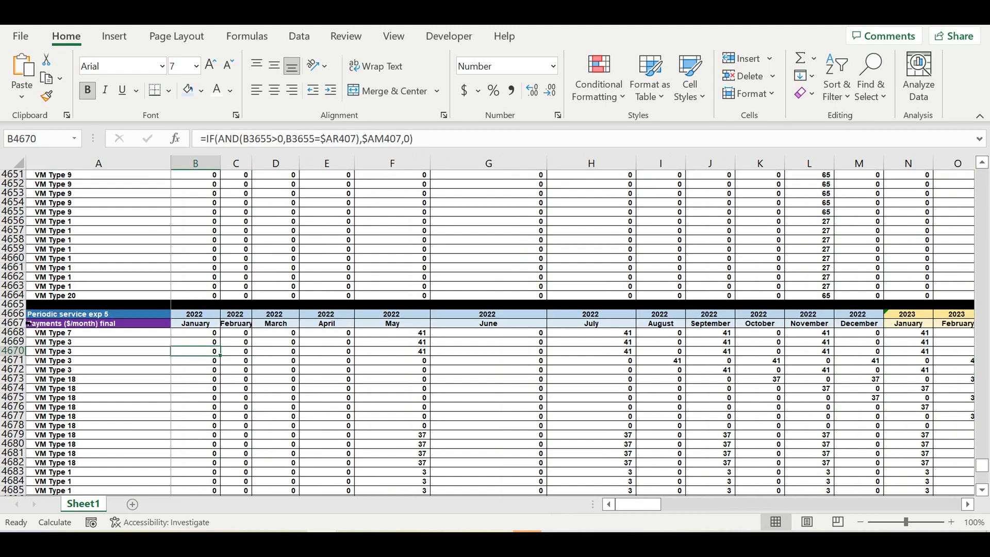
{"action": "left_click", "coordinate": [13, 314]}
{"action": "left_click_drag", "start_coordinate": [18, 366], "coordinate": [7, 472]}
{"action": "key", "text": "ctrl+c"}
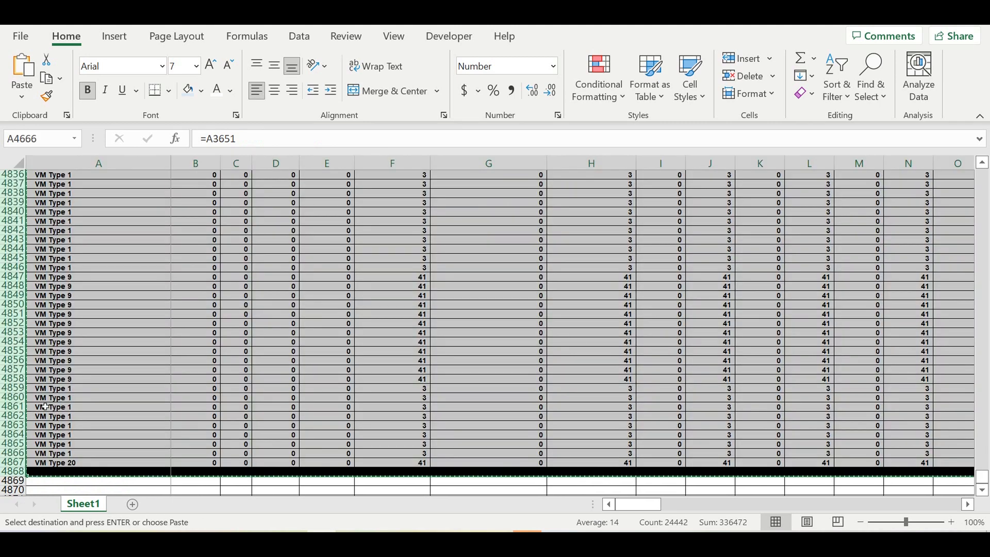
Paste the copied block starting at A4869, directly below the black separator row 4868
{"action": "scroll", "coordinate": [83, 400], "scroll_direction": "down", "scroll_amount": 4}
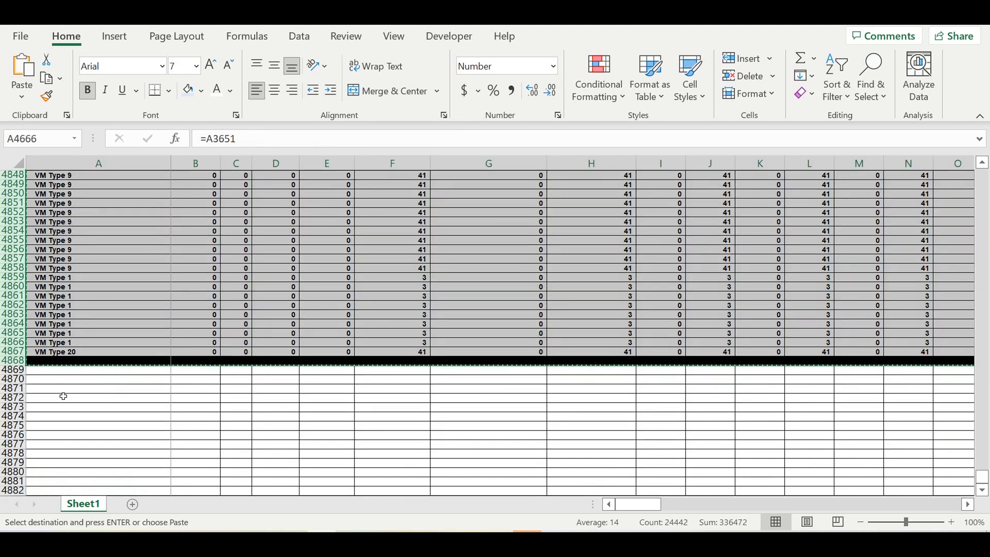
{"action": "left_click", "coordinate": [52, 373]}
{"action": "key", "text": "ctrl+v"}
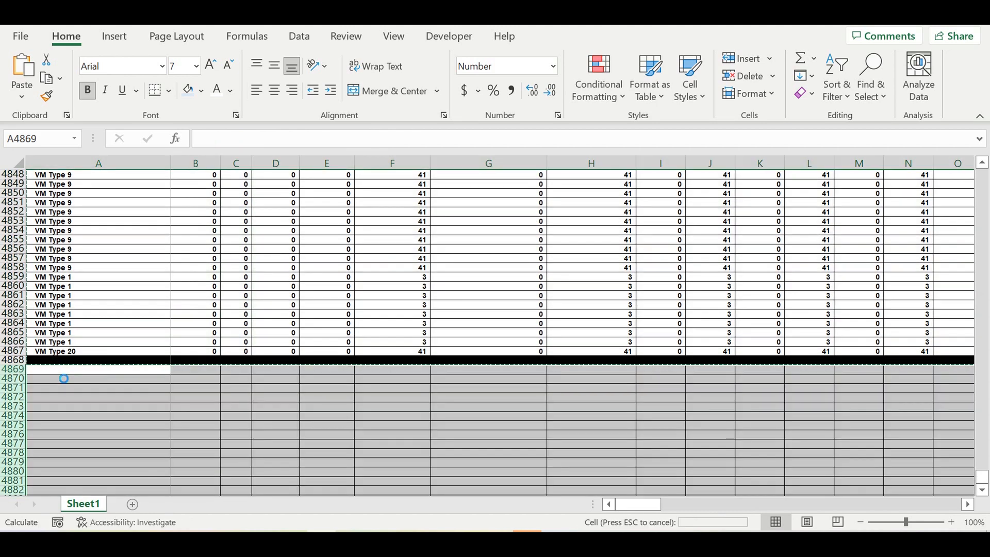
{"action": "left_click", "coordinate": [133, 399]}
Retitle the pasted block by entering "Asset tax final ($/month)" in A4869 and "Parameter" in A4870
{"action": "left_click", "coordinate": [117, 371]}
{"action": "type", "text": "Asset tax final ("}
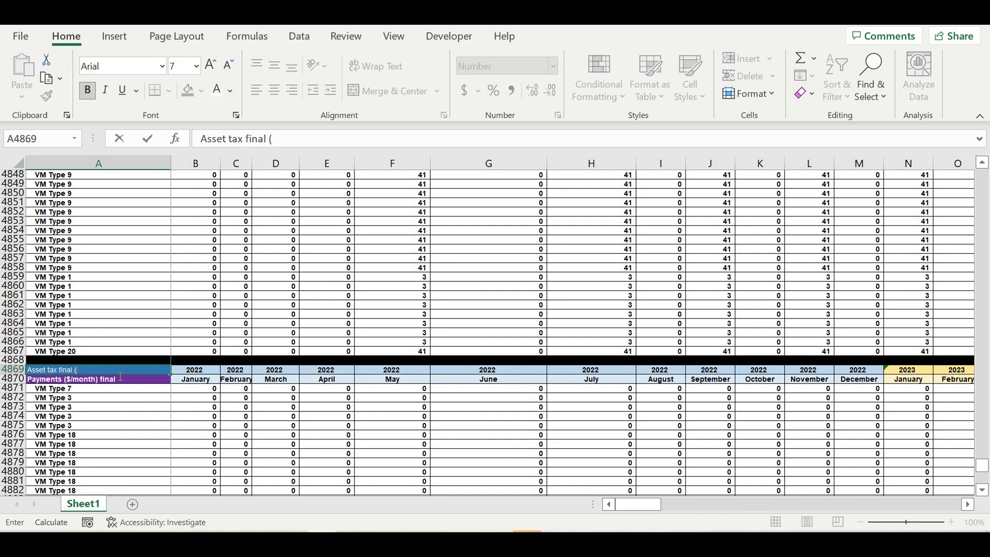
{"action": "type", "text": "mon"}
{"action": "left_click", "coordinate": [135, 410]}
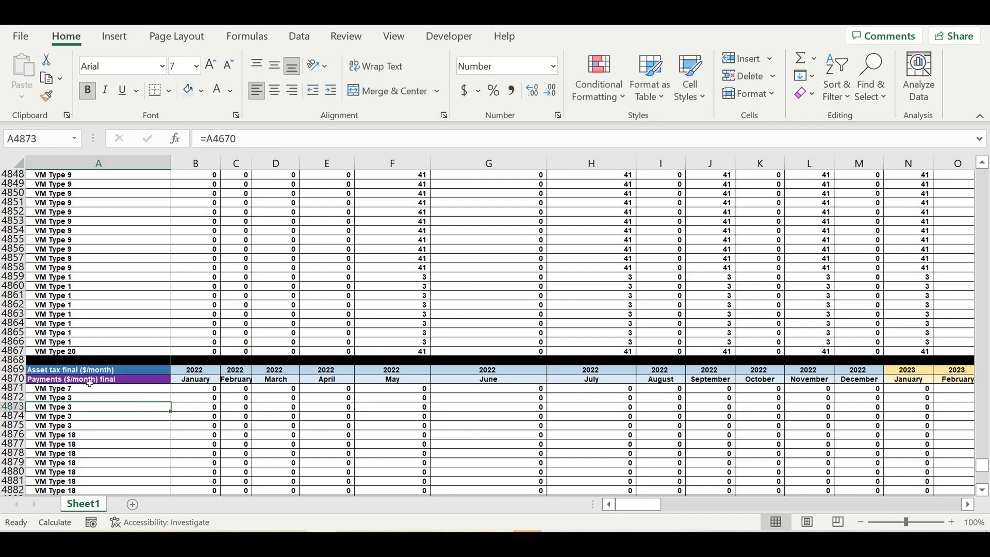
{"action": "left_click", "coordinate": [91, 382]}
{"action": "type", "text": "Parameter"}
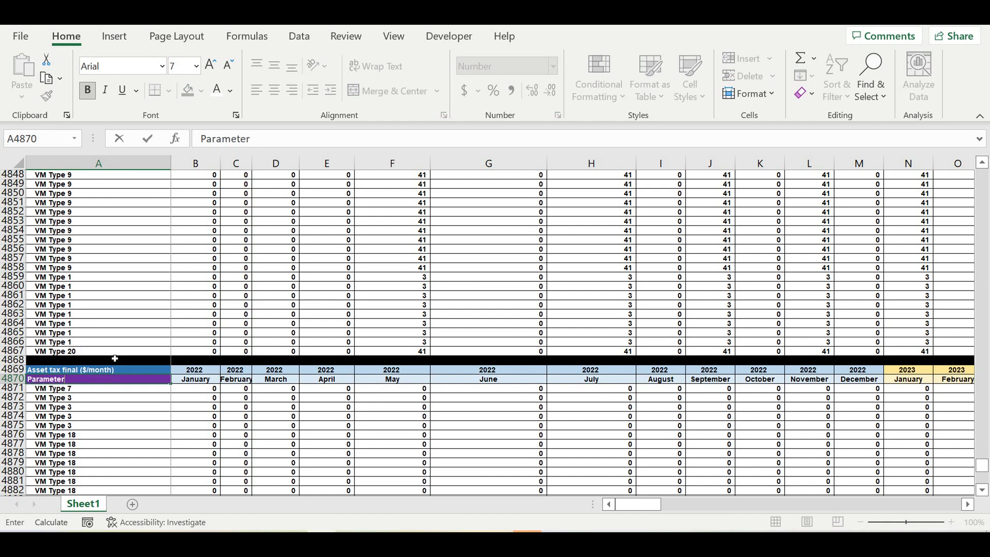
Format the Parameter header in A4870 with the current light fill colour, automatic font colour and centred alignment
{"action": "left_click", "coordinate": [127, 383]}
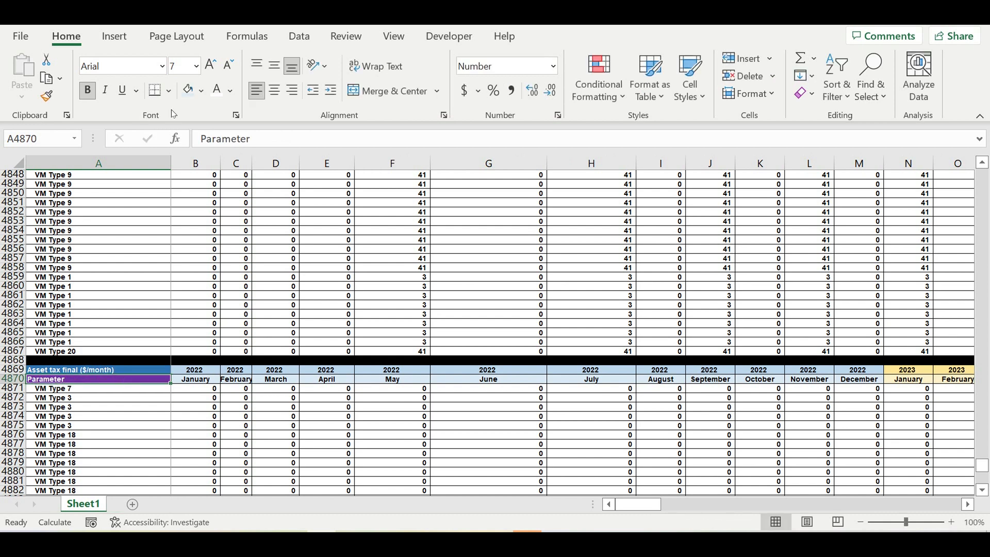
{"action": "left_click", "coordinate": [188, 89]}
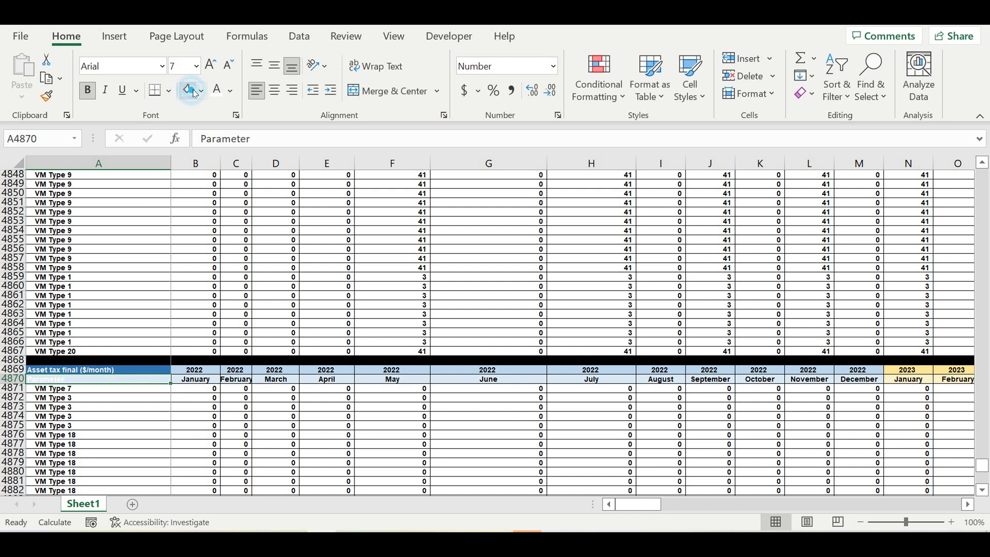
{"action": "left_click", "coordinate": [230, 91]}
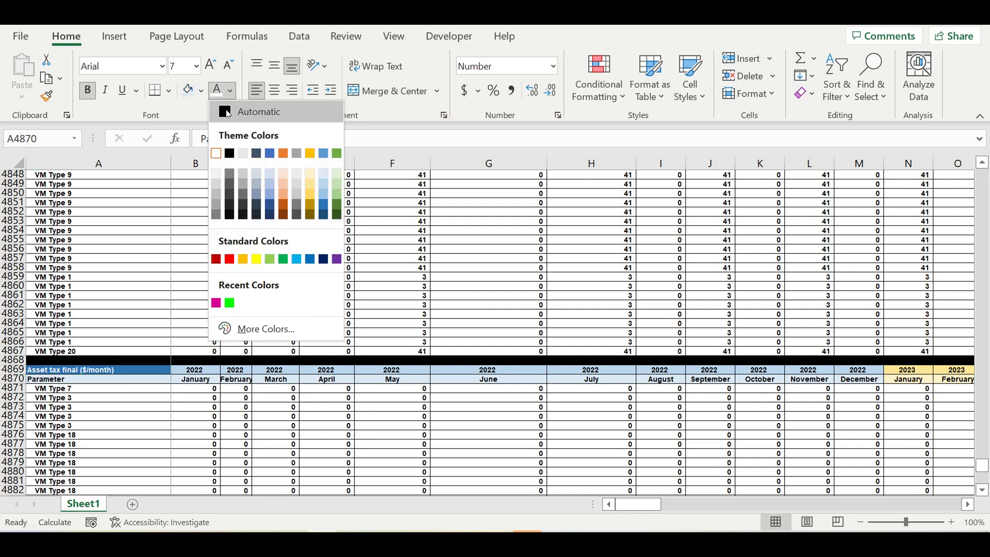
{"action": "left_click", "coordinate": [228, 111]}
{"action": "left_click", "coordinate": [277, 93]}
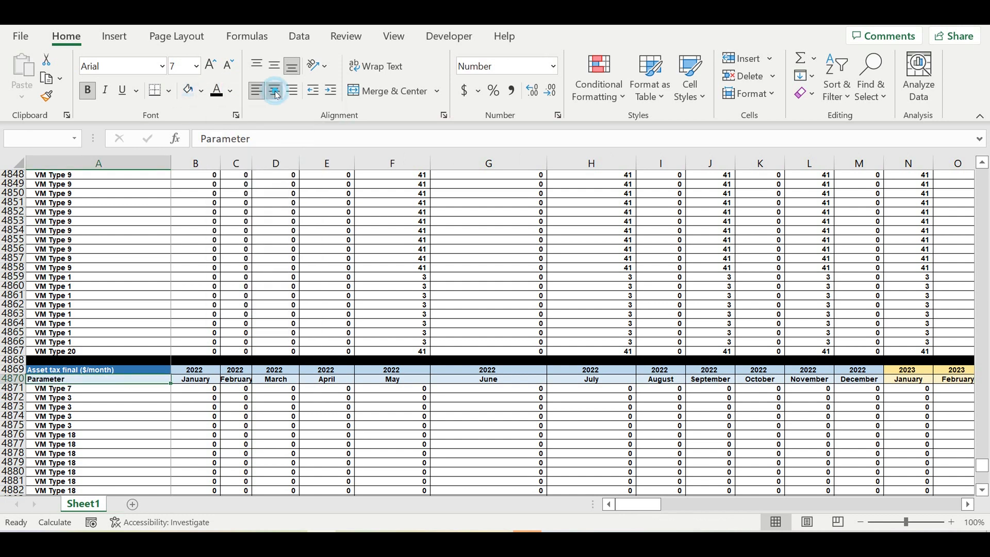
{"action": "left_click", "coordinate": [89, 425]}
{"action": "left_click", "coordinate": [180, 444]}
{"action": "left_click", "coordinate": [205, 391]}
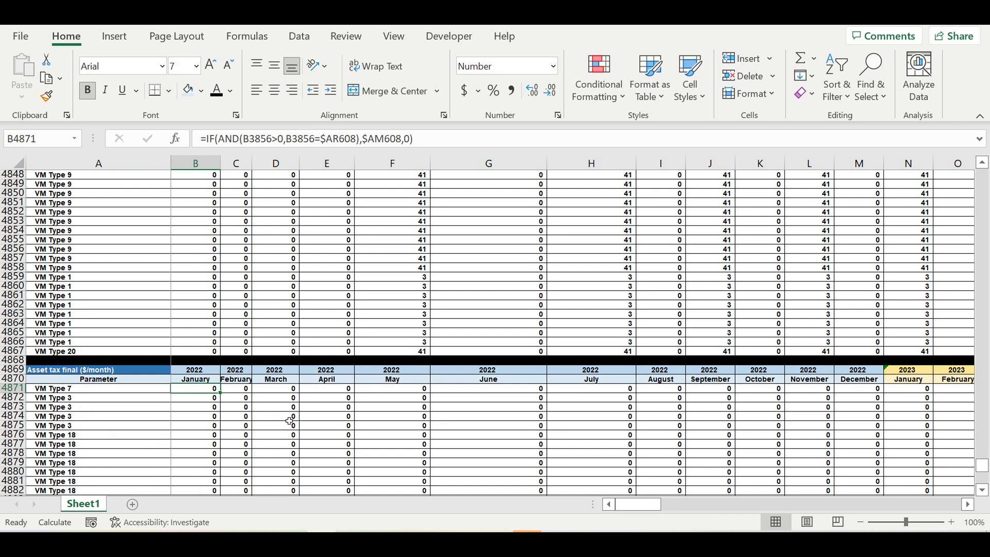
Give the Asset tax final ($/month) title cell A4869 a standard red fill
{"action": "left_click", "coordinate": [164, 371]}
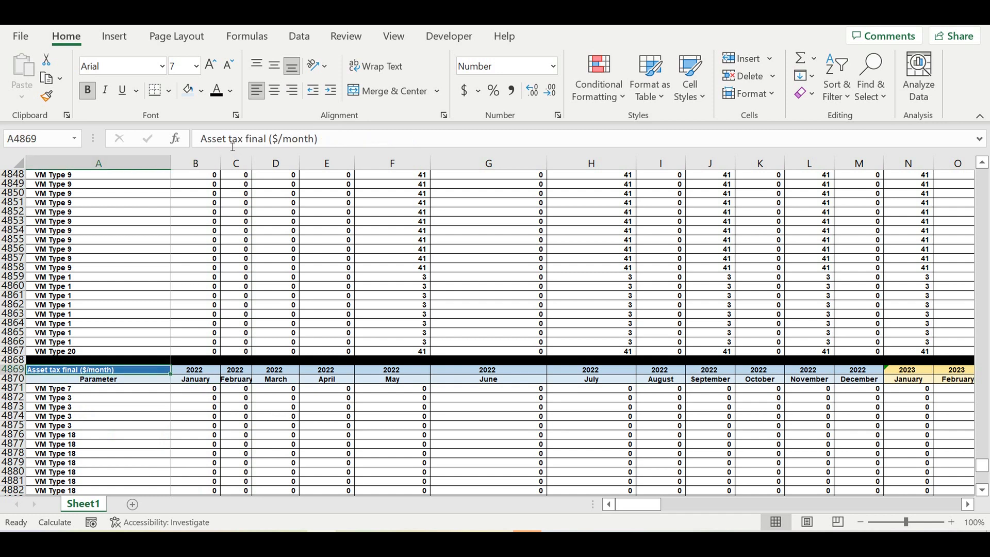
{"action": "left_click", "coordinate": [201, 92]}
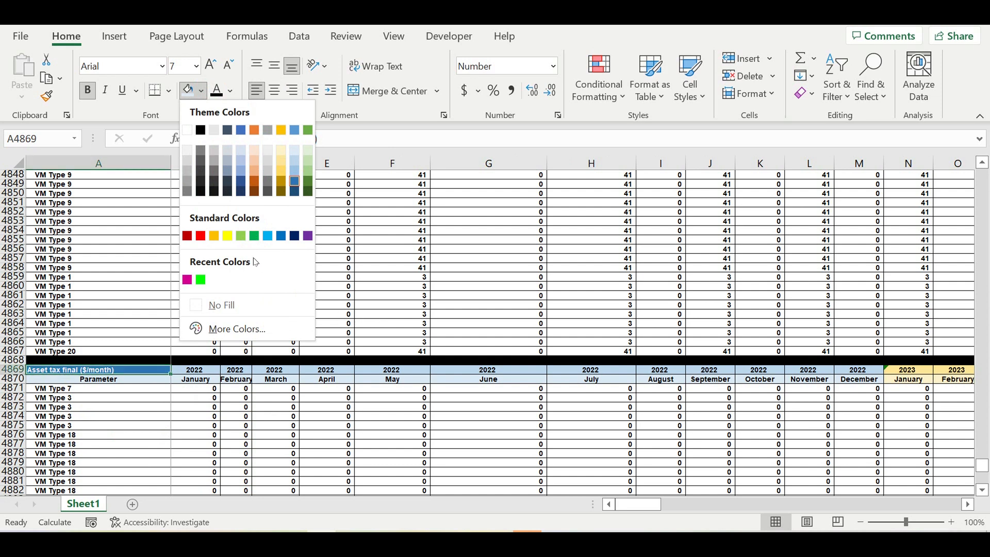
{"action": "left_click", "coordinate": [200, 236]}
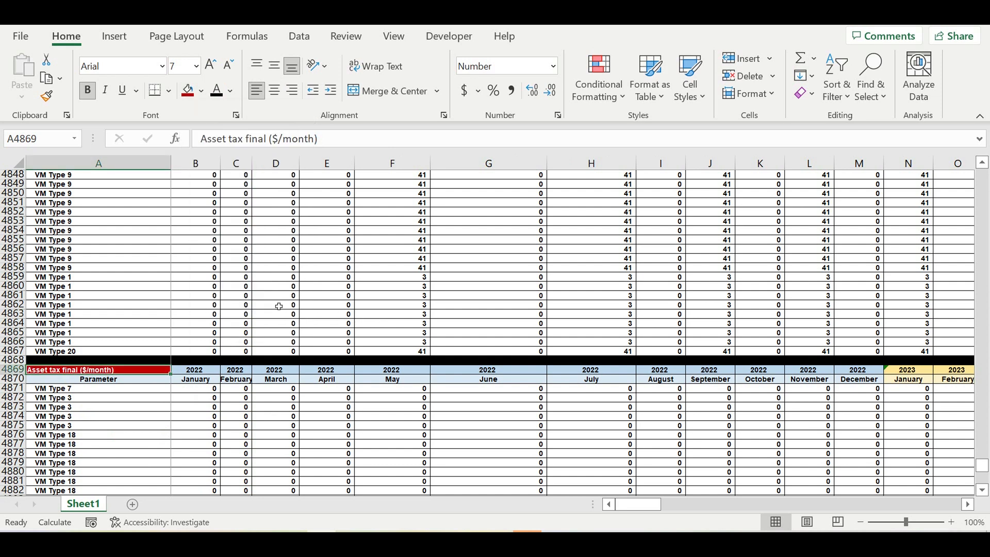
Begin the formula in B4871 with =B811*, referencing the January 2022 value of the first machine in Operating Activity (0-1-1)
{"action": "left_click", "coordinate": [317, 343]}
{"action": "left_click", "coordinate": [197, 391]}
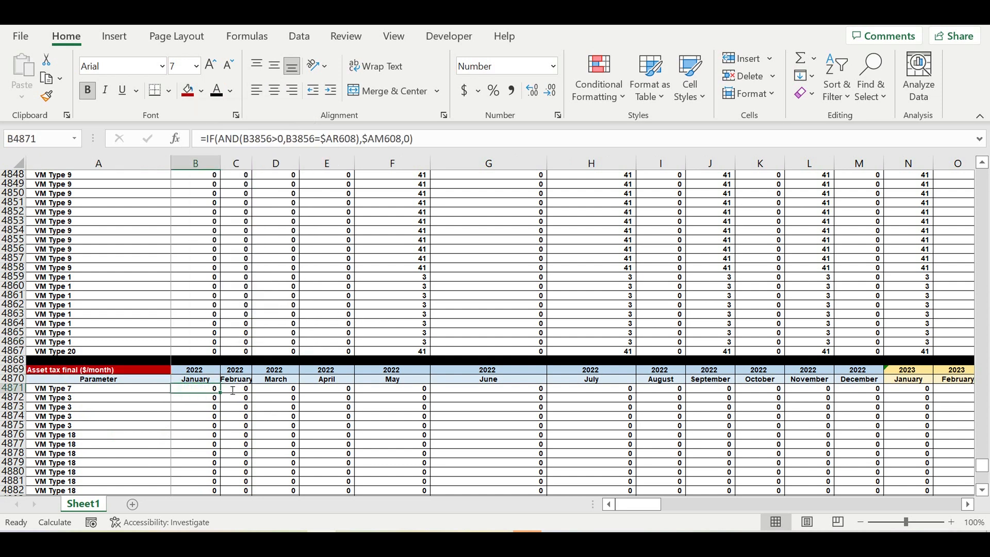
{"action": "type", "text": "="}
{"action": "scroll", "coordinate": [299, 338], "scroll_direction": "up", "scroll_amount": 10}
{"action": "scroll", "coordinate": [303, 336], "scroll_direction": "up", "scroll_amount": 13}
{"action": "scroll", "coordinate": [308, 344], "scroll_direction": "up", "scroll_amount": 20}
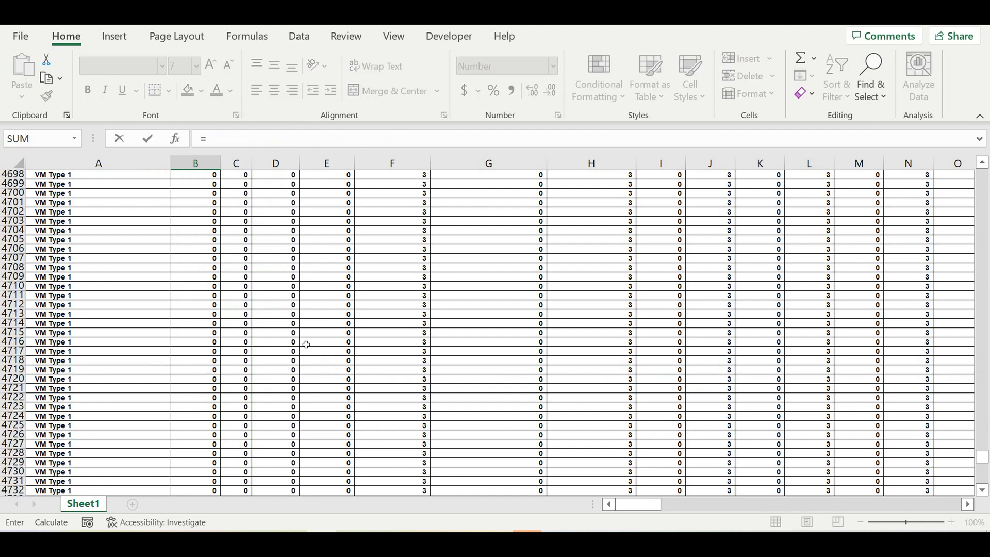
{"action": "scroll", "coordinate": [307, 345], "scroll_direction": "up", "scroll_amount": 20}
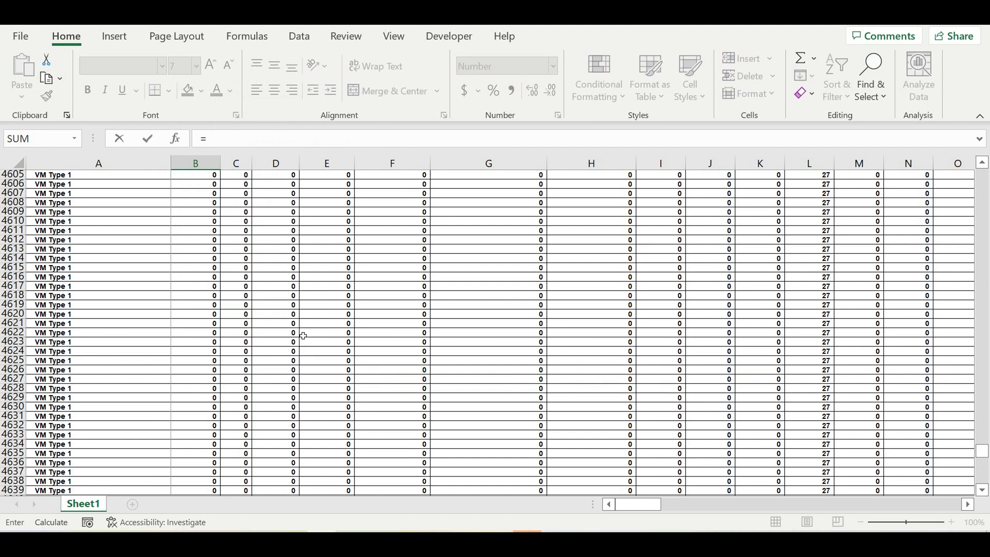
{"action": "left_click_drag", "start_coordinate": [983, 452], "coordinate": [977, 215]}
{"action": "scroll", "coordinate": [478, 318], "scroll_direction": "up", "scroll_amount": 20}
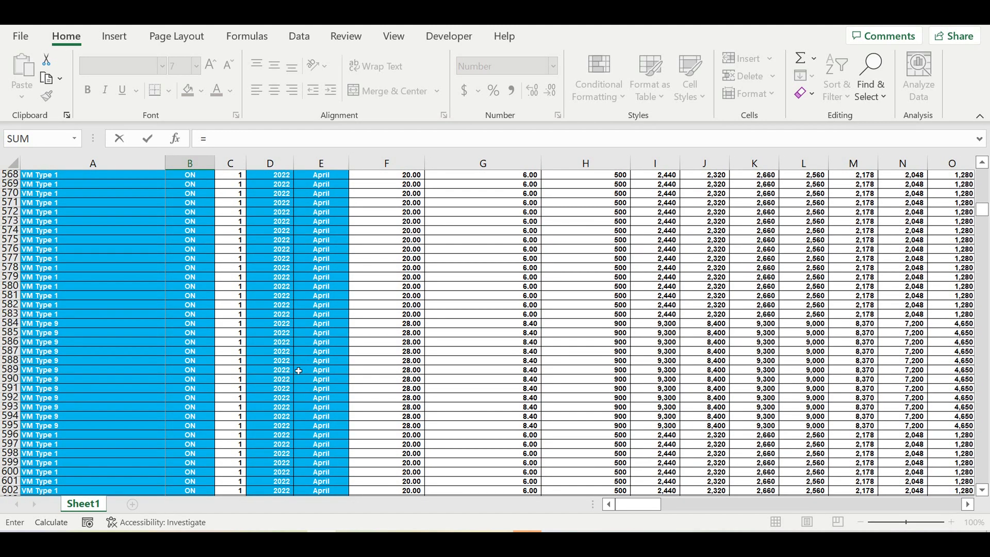
{"action": "scroll", "coordinate": [300, 367], "scroll_direction": "down", "scroll_amount": 15}
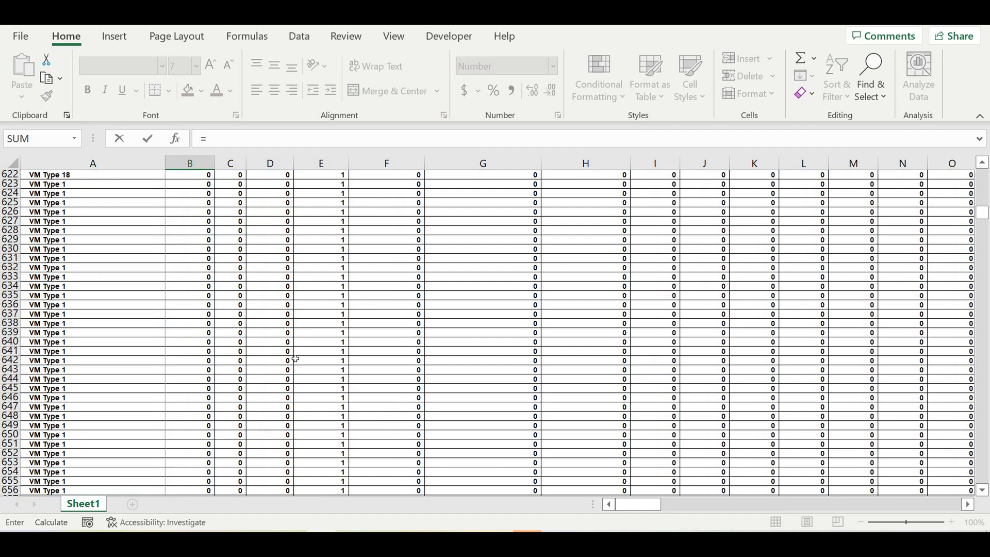
{"action": "scroll", "coordinate": [296, 358], "scroll_direction": "up", "scroll_amount": 5}
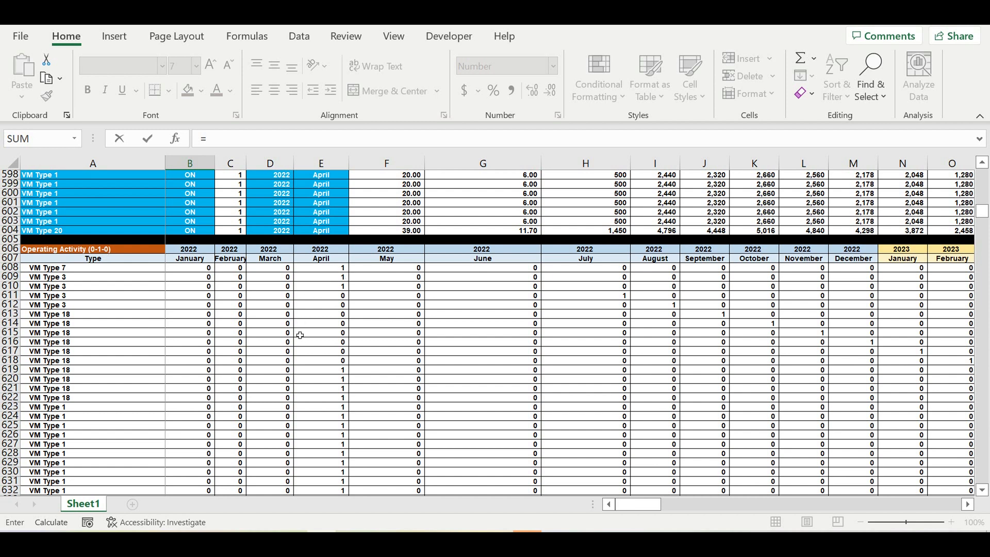
{"action": "scroll", "coordinate": [298, 337], "scroll_direction": "down", "scroll_amount": 10}
{"action": "scroll", "coordinate": [300, 338], "scroll_direction": "down", "scroll_amount": 5}
{"action": "scroll", "coordinate": [301, 343], "scroll_direction": "down", "scroll_amount": 20}
{"action": "scroll", "coordinate": [298, 343], "scroll_direction": "down", "scroll_amount": 11}
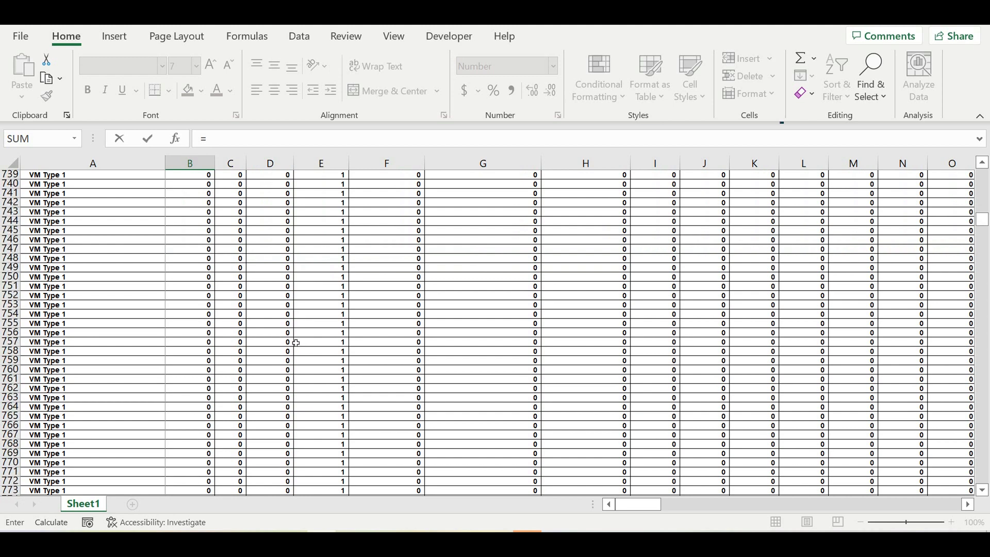
{"action": "scroll", "coordinate": [297, 340], "scroll_direction": "down", "scroll_amount": 20}
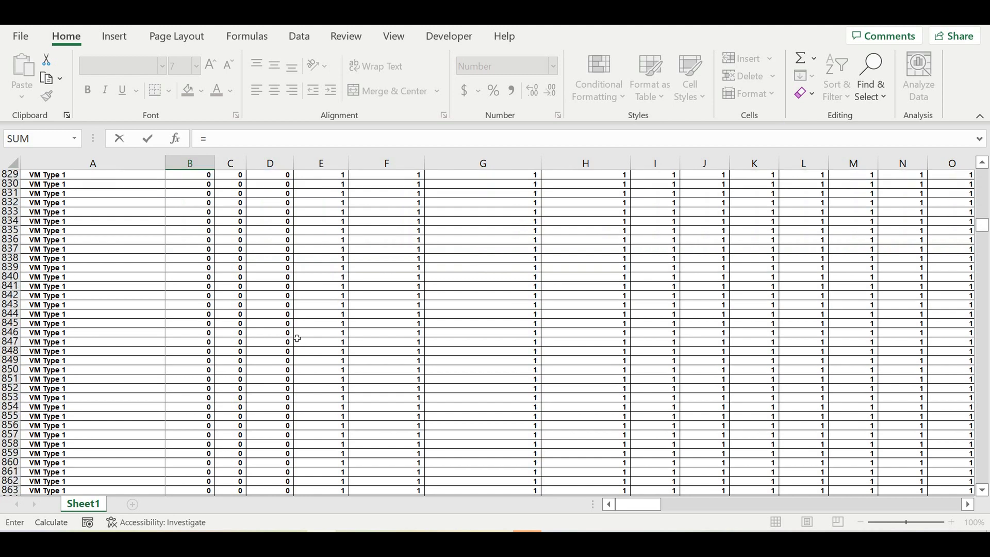
{"action": "scroll", "coordinate": [296, 332], "scroll_direction": "up", "scroll_amount": 12}
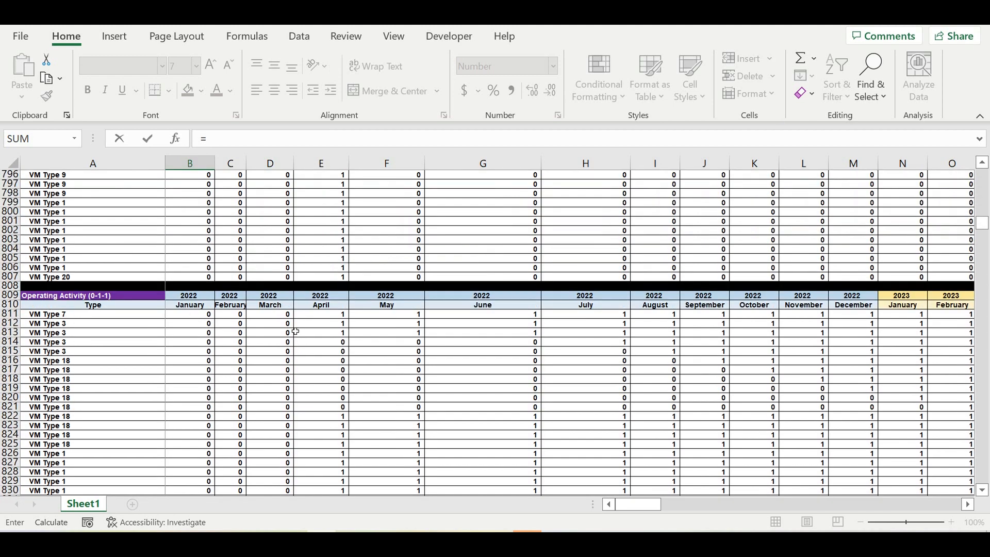
{"action": "left_click", "coordinate": [187, 344]}
{"action": "type", "text": "*"}
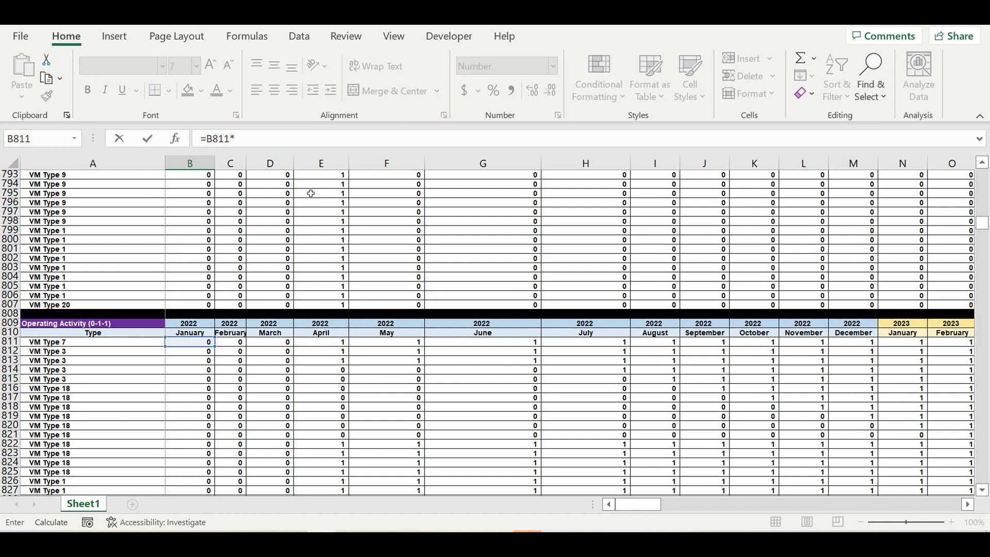
Complete the B4871 formula as =B811*$AS405, using the first machine's Core Asset tax ($/month) with its column locked
{"action": "left_click", "coordinate": [265, 141]}
{"action": "scroll", "coordinate": [397, 257], "scroll_direction": "up", "scroll_amount": 5}
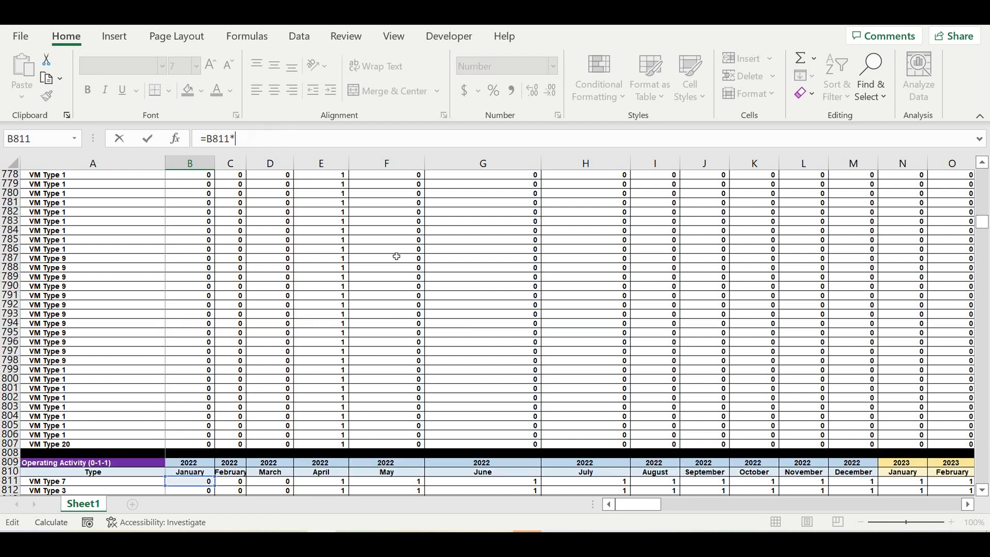
{"action": "scroll", "coordinate": [401, 256], "scroll_direction": "up", "scroll_amount": 15}
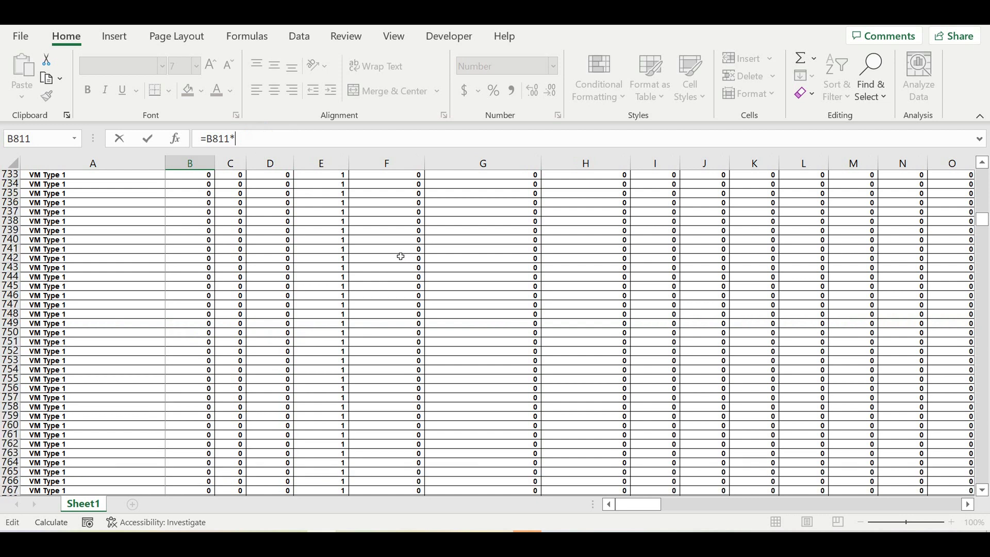
{"action": "scroll", "coordinate": [392, 278], "scroll_direction": "up", "scroll_amount": 20}
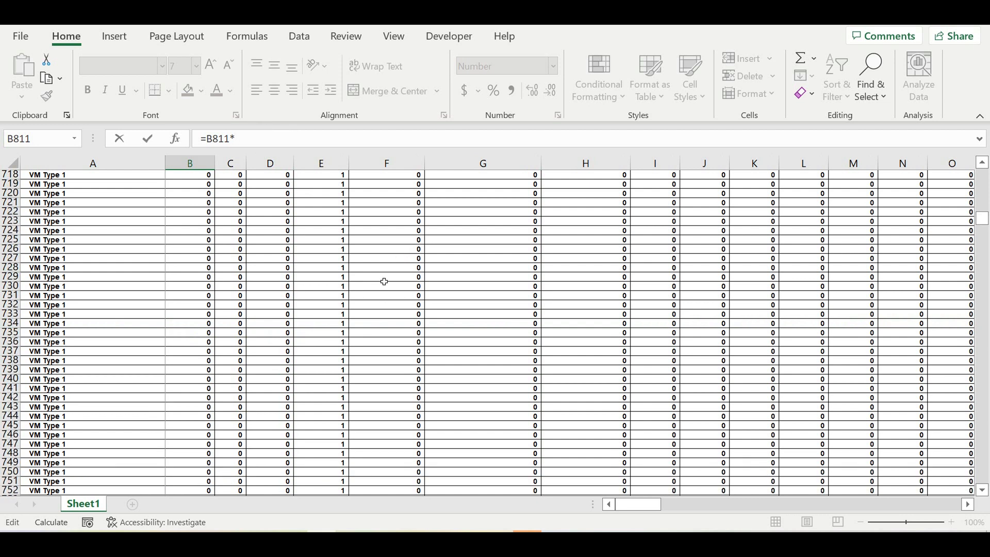
{"action": "scroll", "coordinate": [435, 284], "scroll_direction": "up", "scroll_amount": 20}
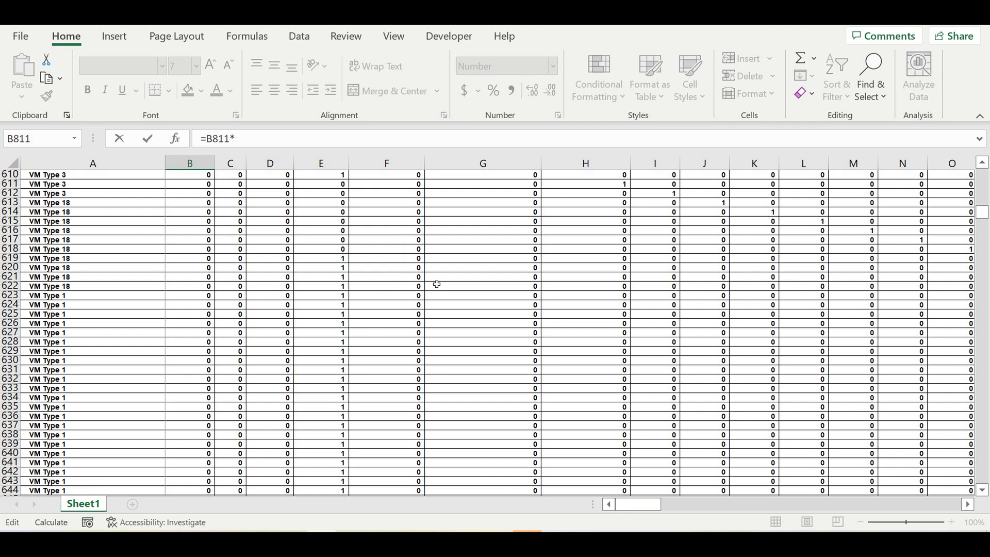
{"action": "scroll", "coordinate": [435, 284], "scroll_direction": "up", "scroll_amount": 20}
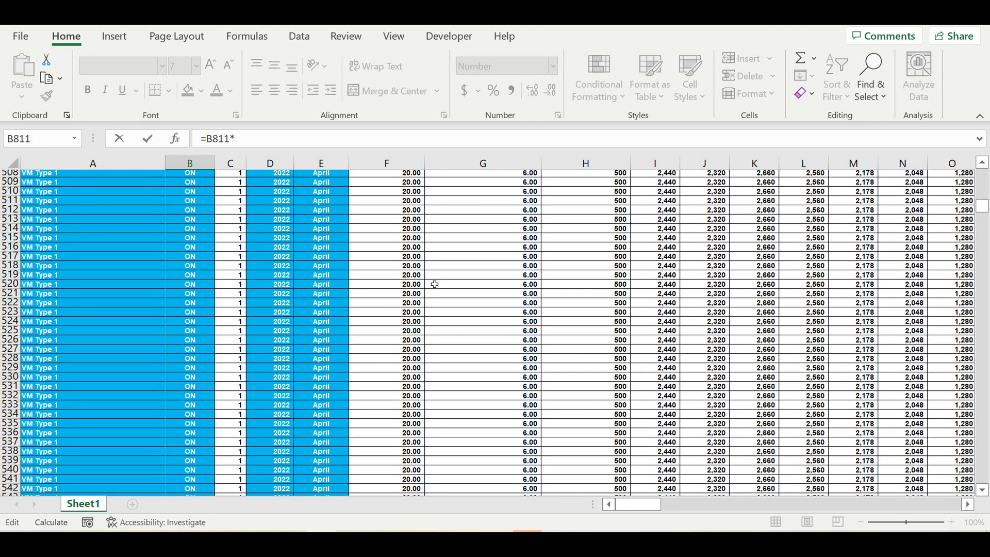
{"action": "scroll", "coordinate": [434, 284], "scroll_direction": "up", "scroll_amount": 20}
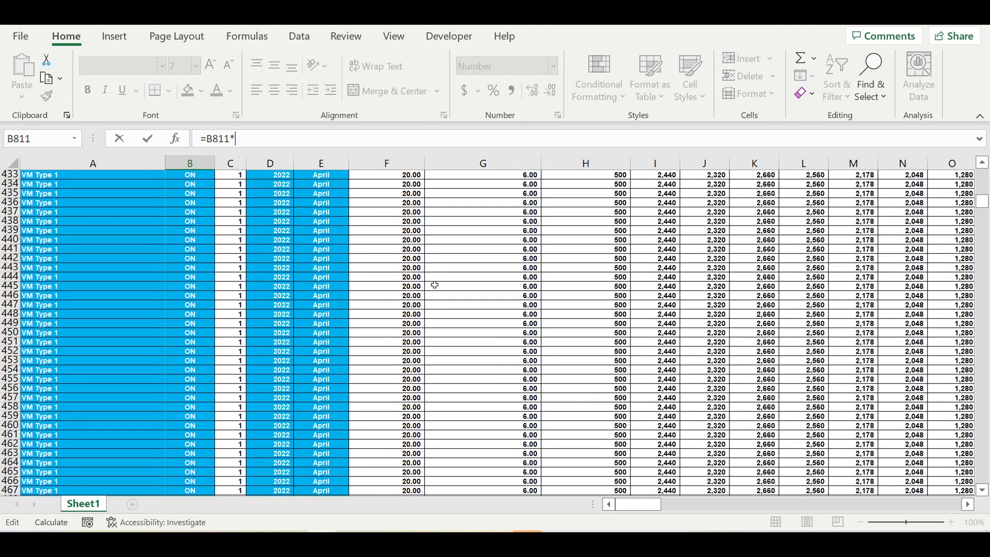
{"action": "scroll", "coordinate": [625, 344], "scroll_direction": "up", "scroll_amount": 11}
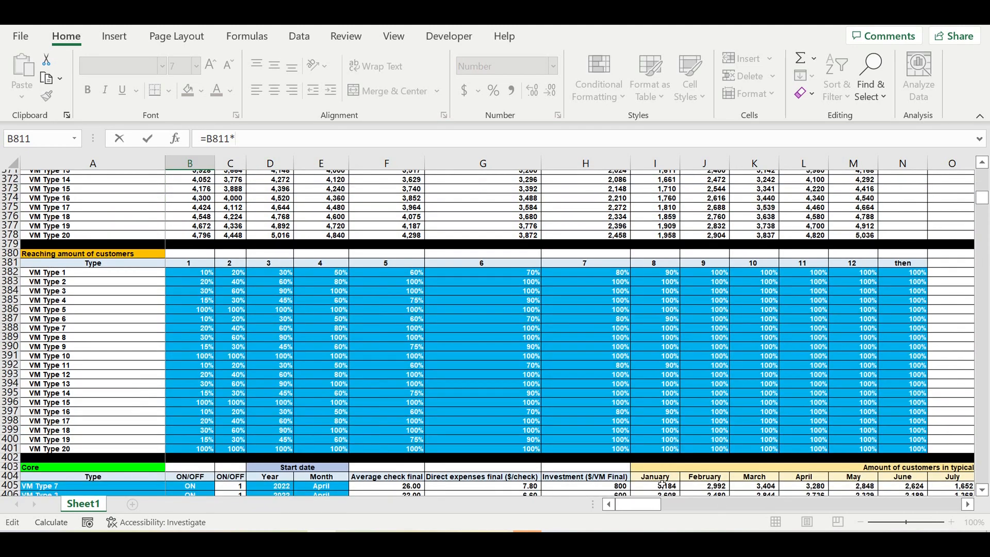
{"action": "scroll", "coordinate": [662, 486], "scroll_direction": "down", "scroll_amount": 4}
{"action": "left_click_drag", "start_coordinate": [651, 504], "coordinate": [774, 504]}
{"action": "left_click", "coordinate": [307, 389]}
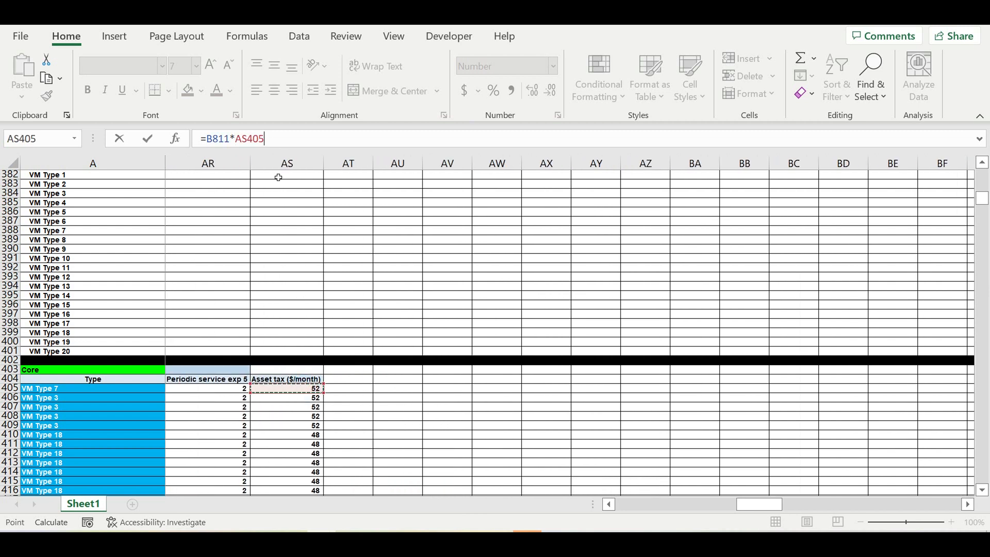
{"action": "left_click", "coordinate": [235, 139]}
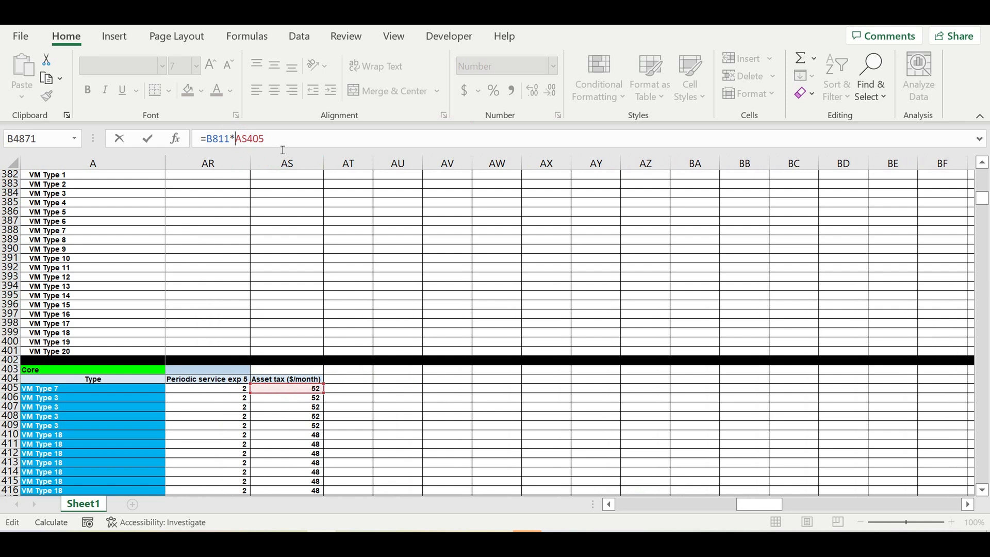
{"action": "type", "text": "$"}
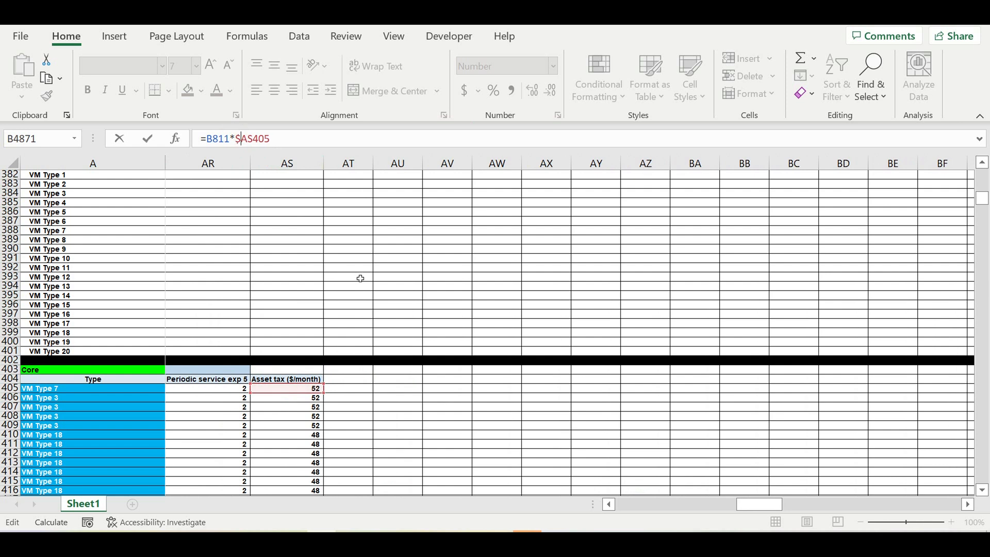
{"action": "key", "text": "ctrl+Return"}
{"action": "key", "text": "Down"}
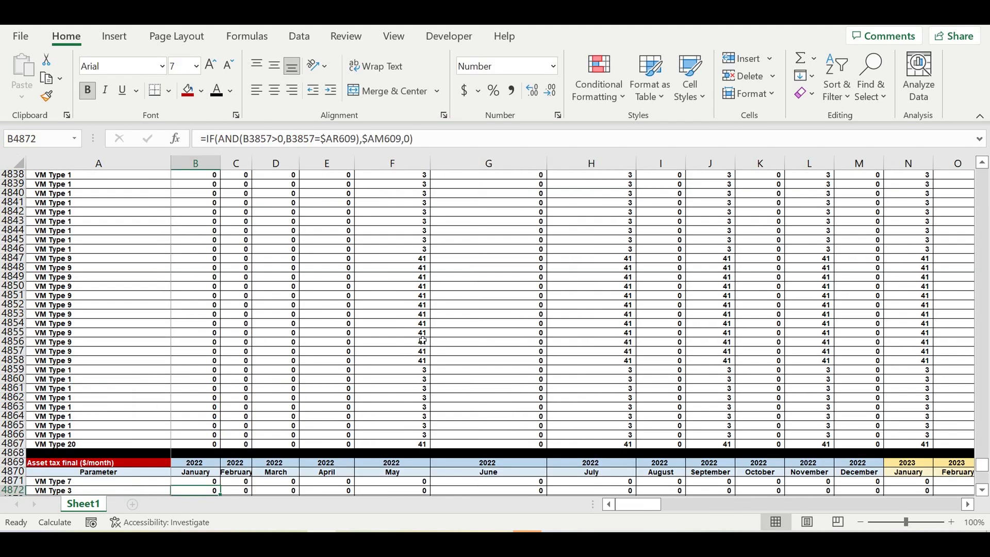
Fill the B4871 formula down to row 5070 and across all months to column DQ
{"action": "scroll", "coordinate": [423, 342], "scroll_direction": "down", "scroll_amount": 6}
{"action": "scroll", "coordinate": [272, 306], "scroll_direction": "down", "scroll_amount": 3}
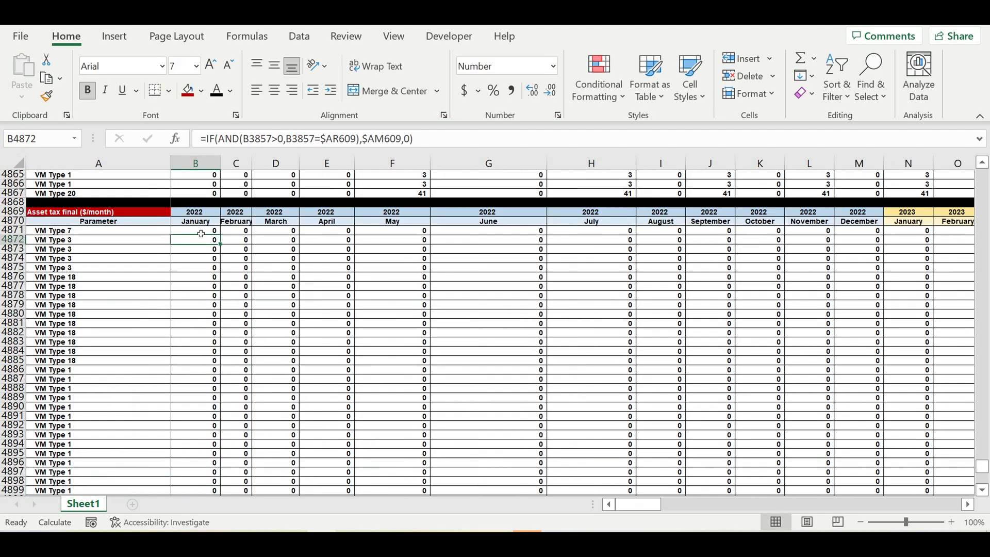
{"action": "left_click", "coordinate": [199, 230]}
{"action": "mouse_move", "coordinate": [221, 235]}
{"action": "left_mouse_down"}
{"action": "mouse_move", "coordinate": [222, 494]}
{"action": "mouse_move", "coordinate": [238, 453]}
{"action": "mouse_move", "coordinate": [223, 475]}
{"action": "mouse_move", "coordinate": [265, 466]}
{"action": "left_mouse_up"}
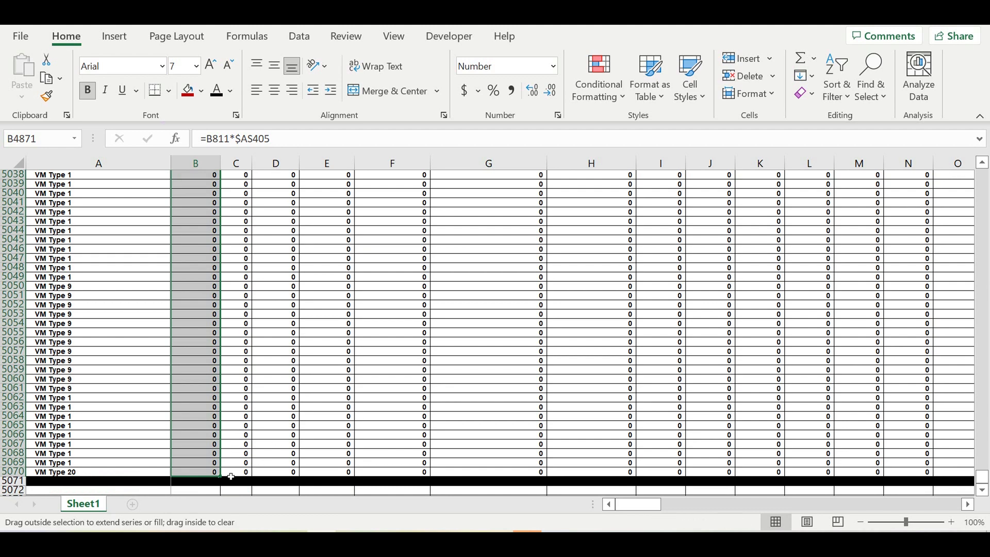
{"action": "left_click_drag", "start_coordinate": [227, 483], "coordinate": [718, 458]}
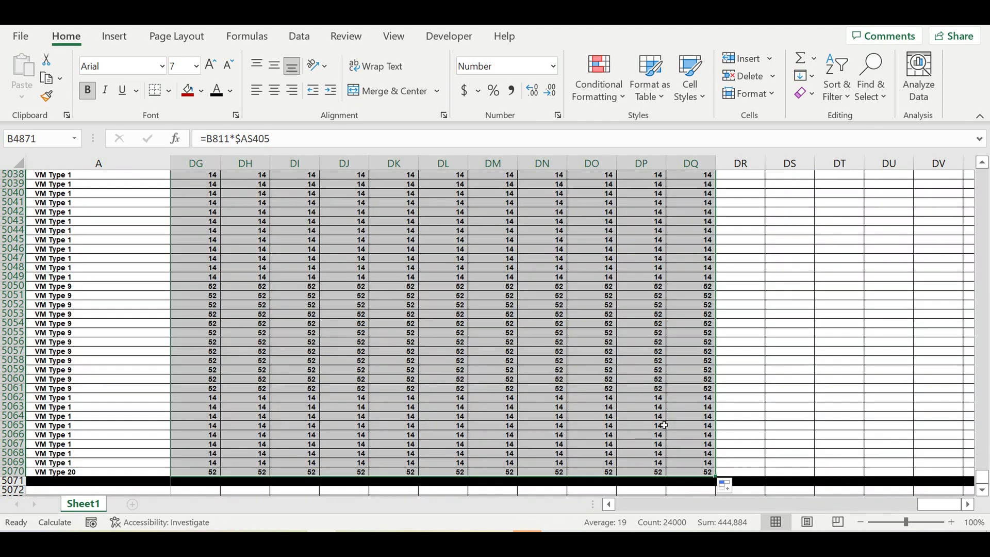
Examine the filled Asset tax final block, comparing the monthly amounts for the first machines with their types and starting months
{"action": "left_click", "coordinate": [647, 416]}
{"action": "left_click_drag", "start_coordinate": [923, 507], "coordinate": [350, 369]}
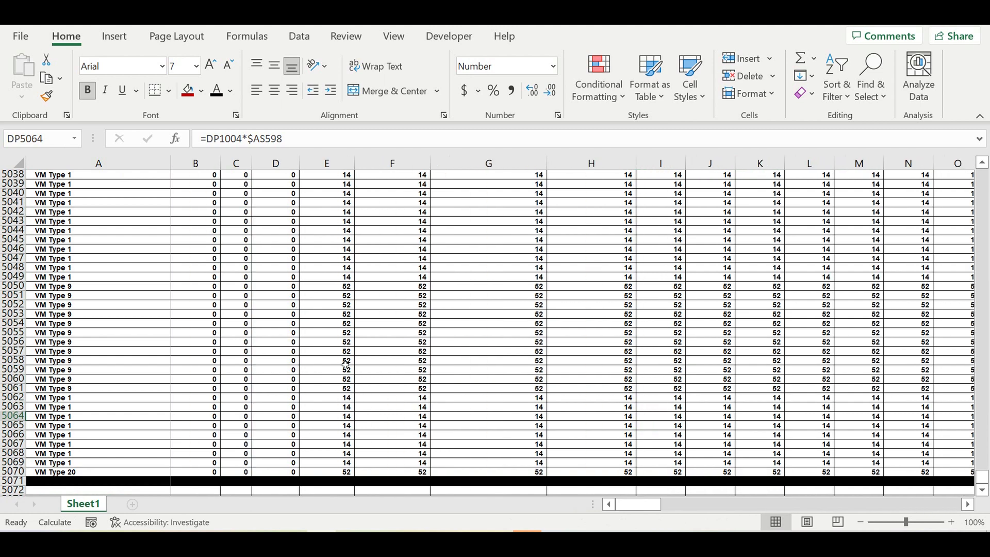
{"action": "scroll", "coordinate": [349, 367], "scroll_direction": "up", "scroll_amount": 18}
{"action": "scroll", "coordinate": [349, 367], "scroll_direction": "up", "scroll_amount": 11}
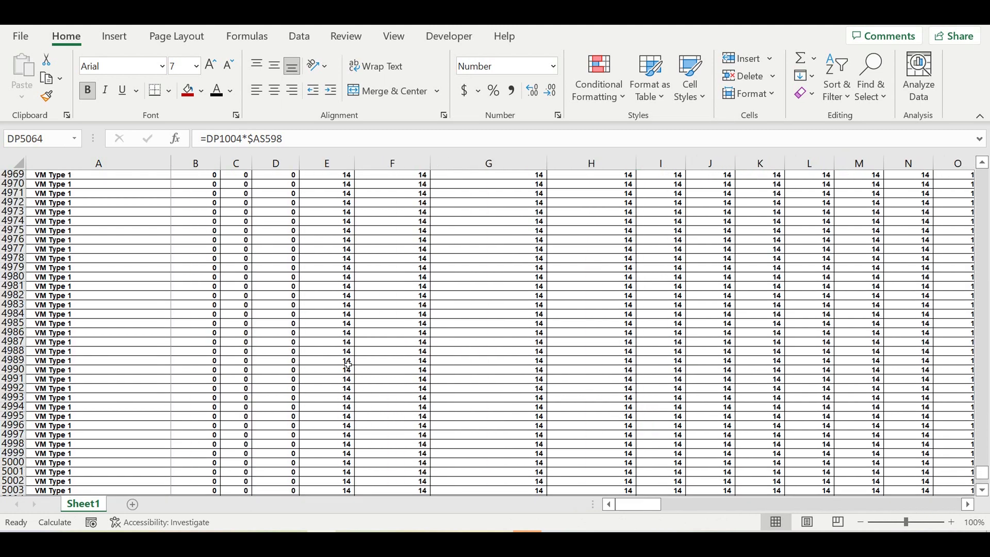
{"action": "scroll", "coordinate": [349, 366], "scroll_direction": "up", "scroll_amount": 10}
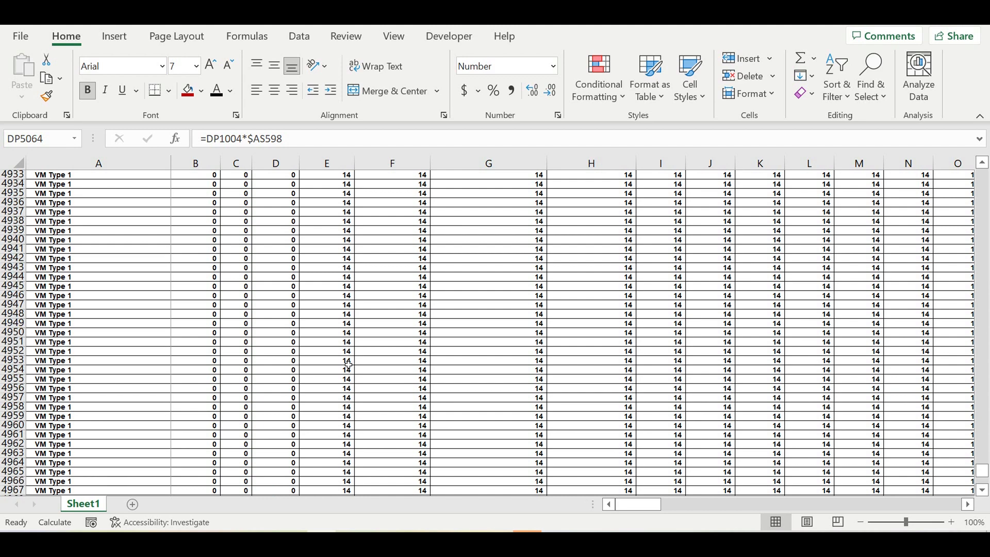
{"action": "scroll", "coordinate": [349, 366], "scroll_direction": "up", "scroll_amount": 3}
{"action": "scroll", "coordinate": [349, 366], "scroll_direction": "up", "scroll_amount": 2}
{"action": "scroll", "coordinate": [350, 366], "scroll_direction": "up", "scroll_amount": 4}
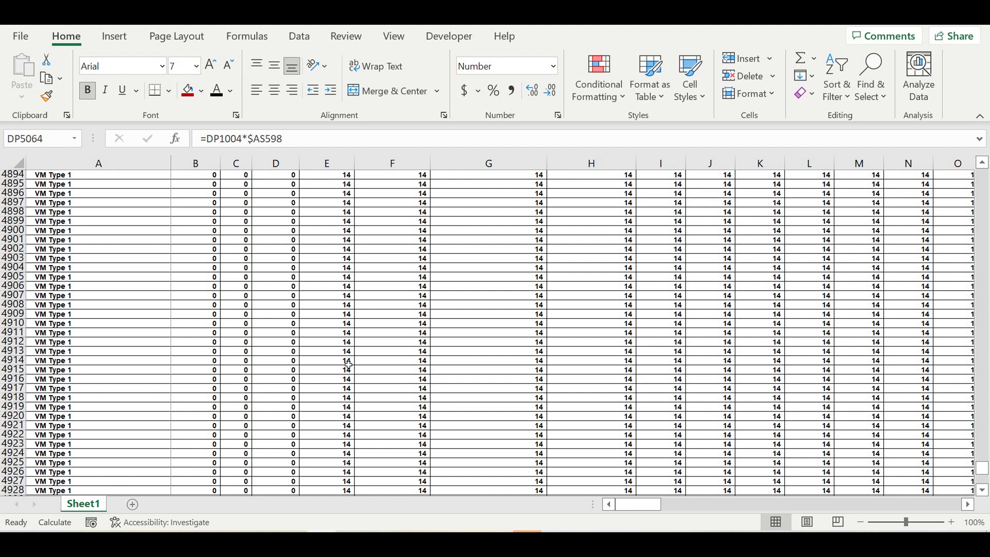
{"action": "scroll", "coordinate": [352, 367], "scroll_direction": "up", "scroll_amount": 13}
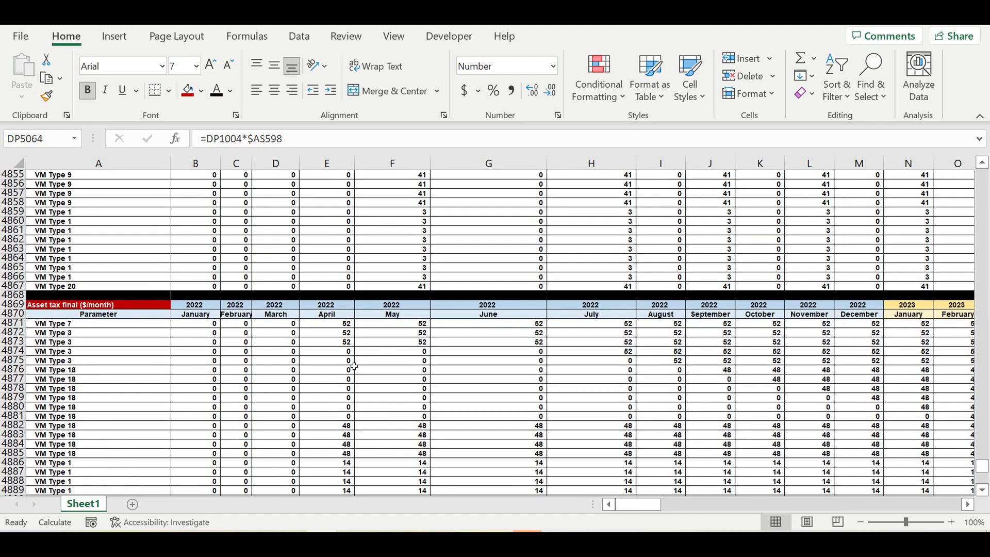
{"action": "left_click_drag", "start_coordinate": [350, 326], "coordinate": [826, 364]}
{"action": "left_click_drag", "start_coordinate": [86, 327], "coordinate": [93, 458]}
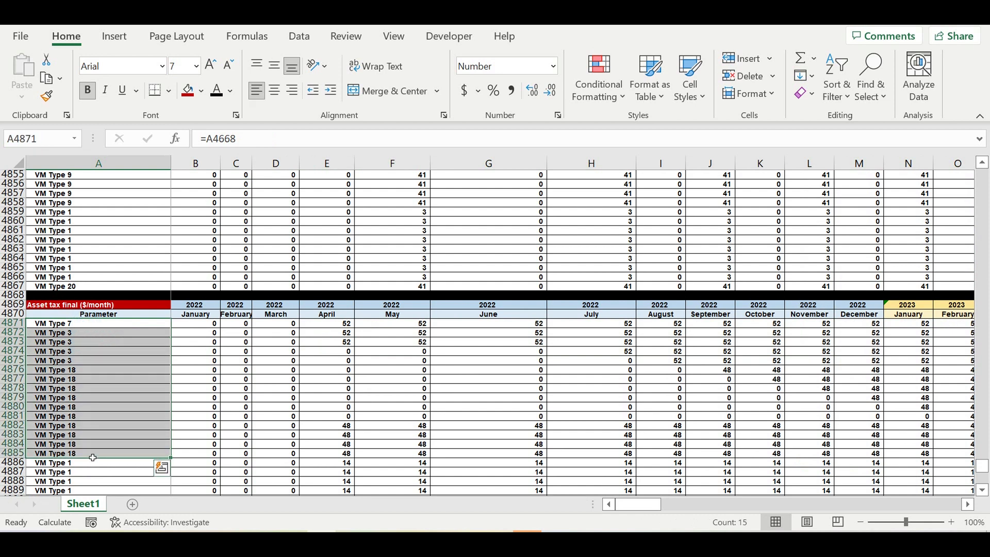
{"action": "left_click", "coordinate": [169, 401]}
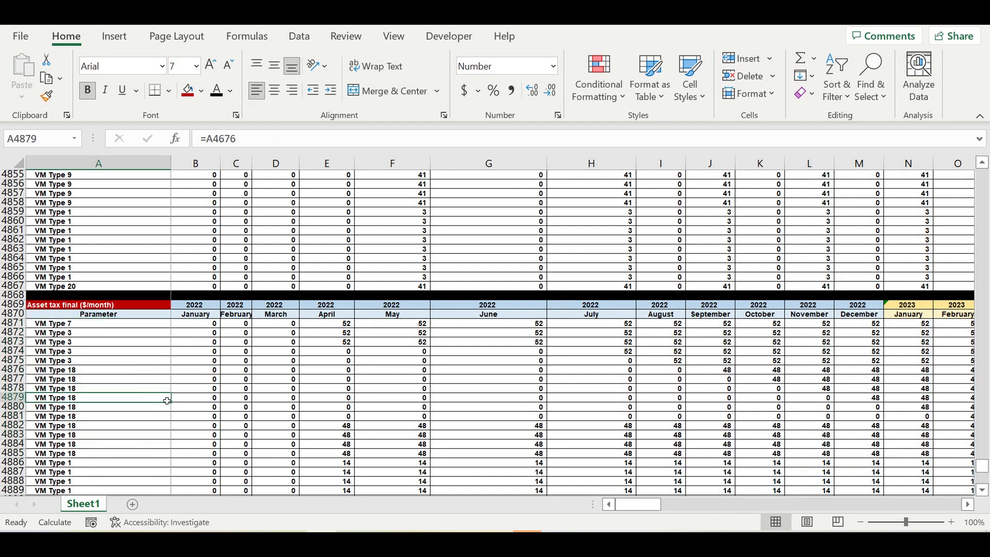
{"action": "left_click_drag", "start_coordinate": [336, 327], "coordinate": [862, 447]}
{"action": "left_click", "coordinate": [703, 418]}
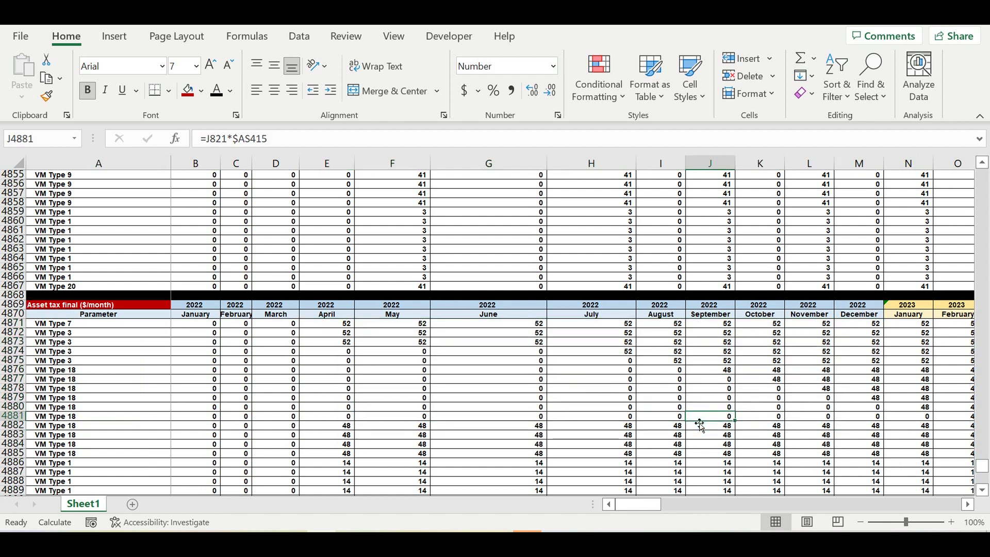